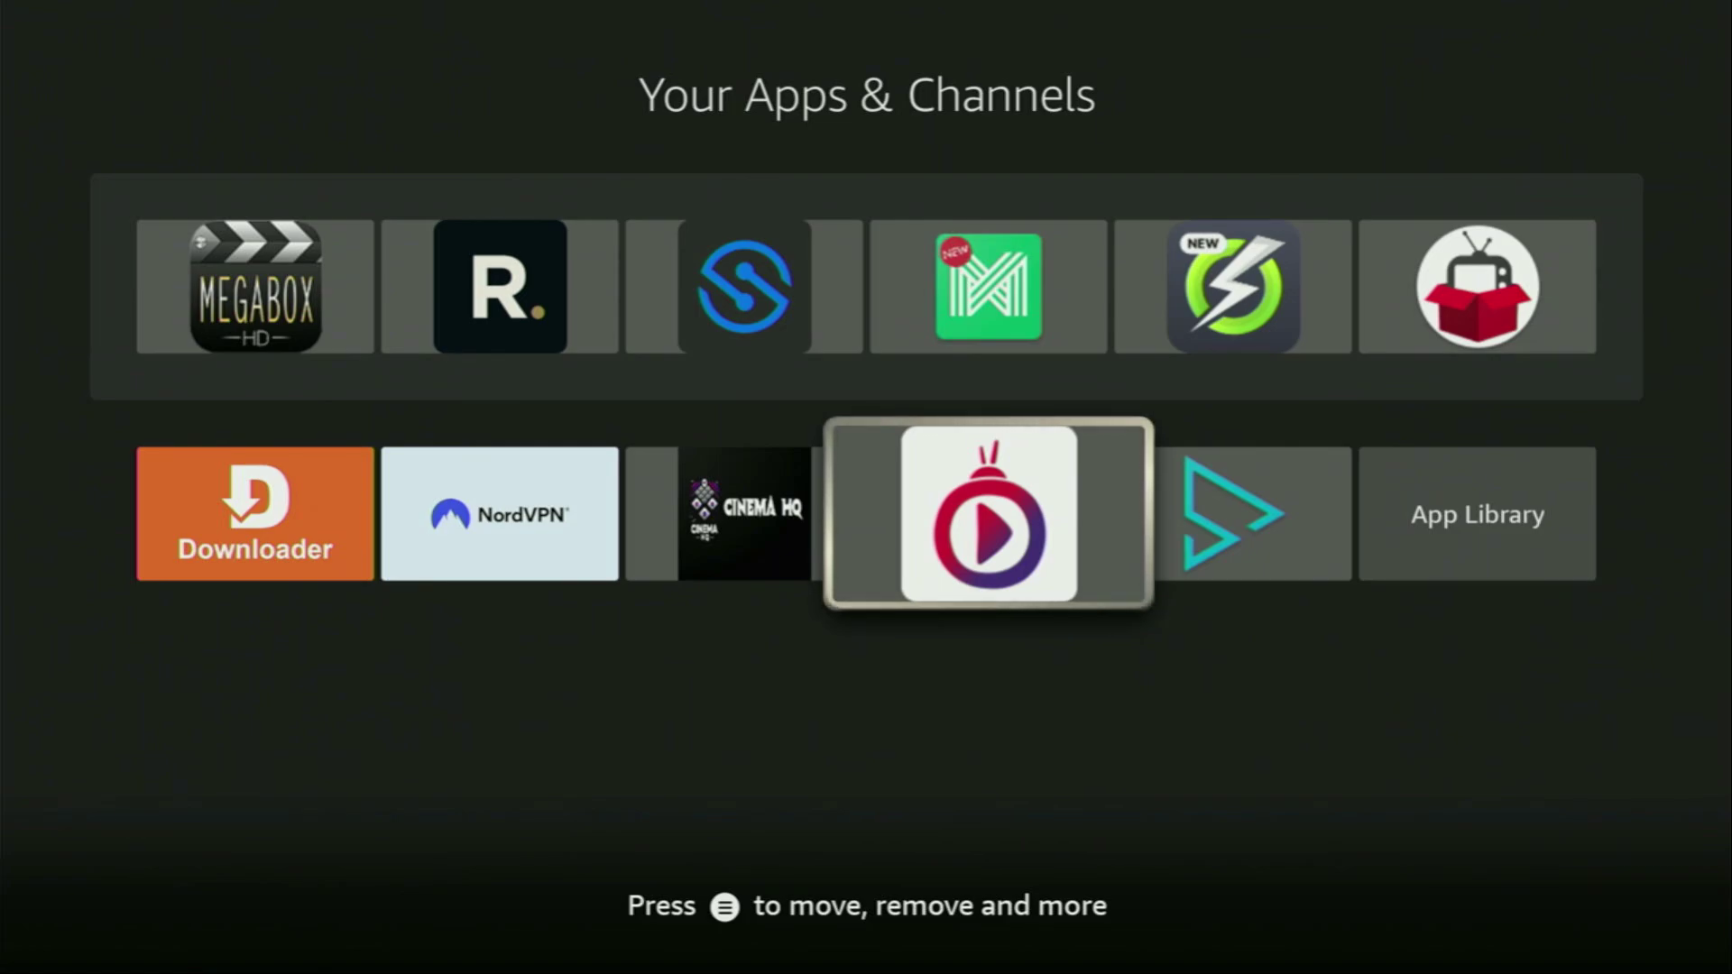
- Launch Blink Streamz and browse its USA TV, Germany TV, Sports TV, Arabian TV and Kids TV categories
key(Return)
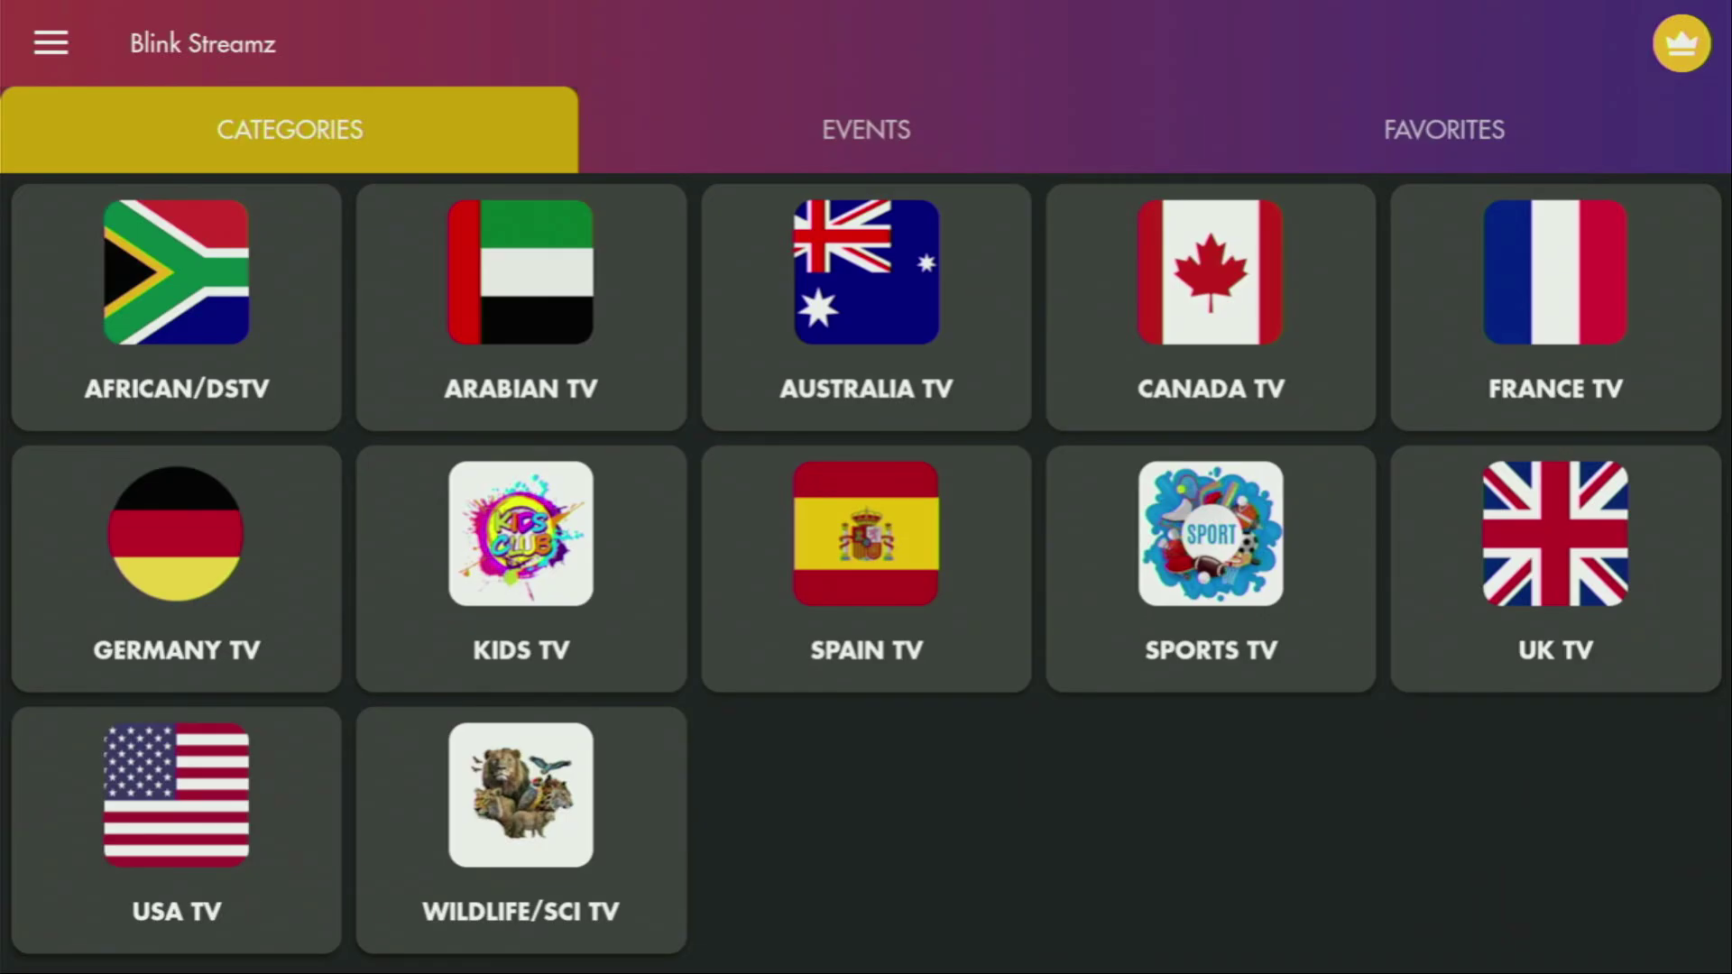
click(176, 307)
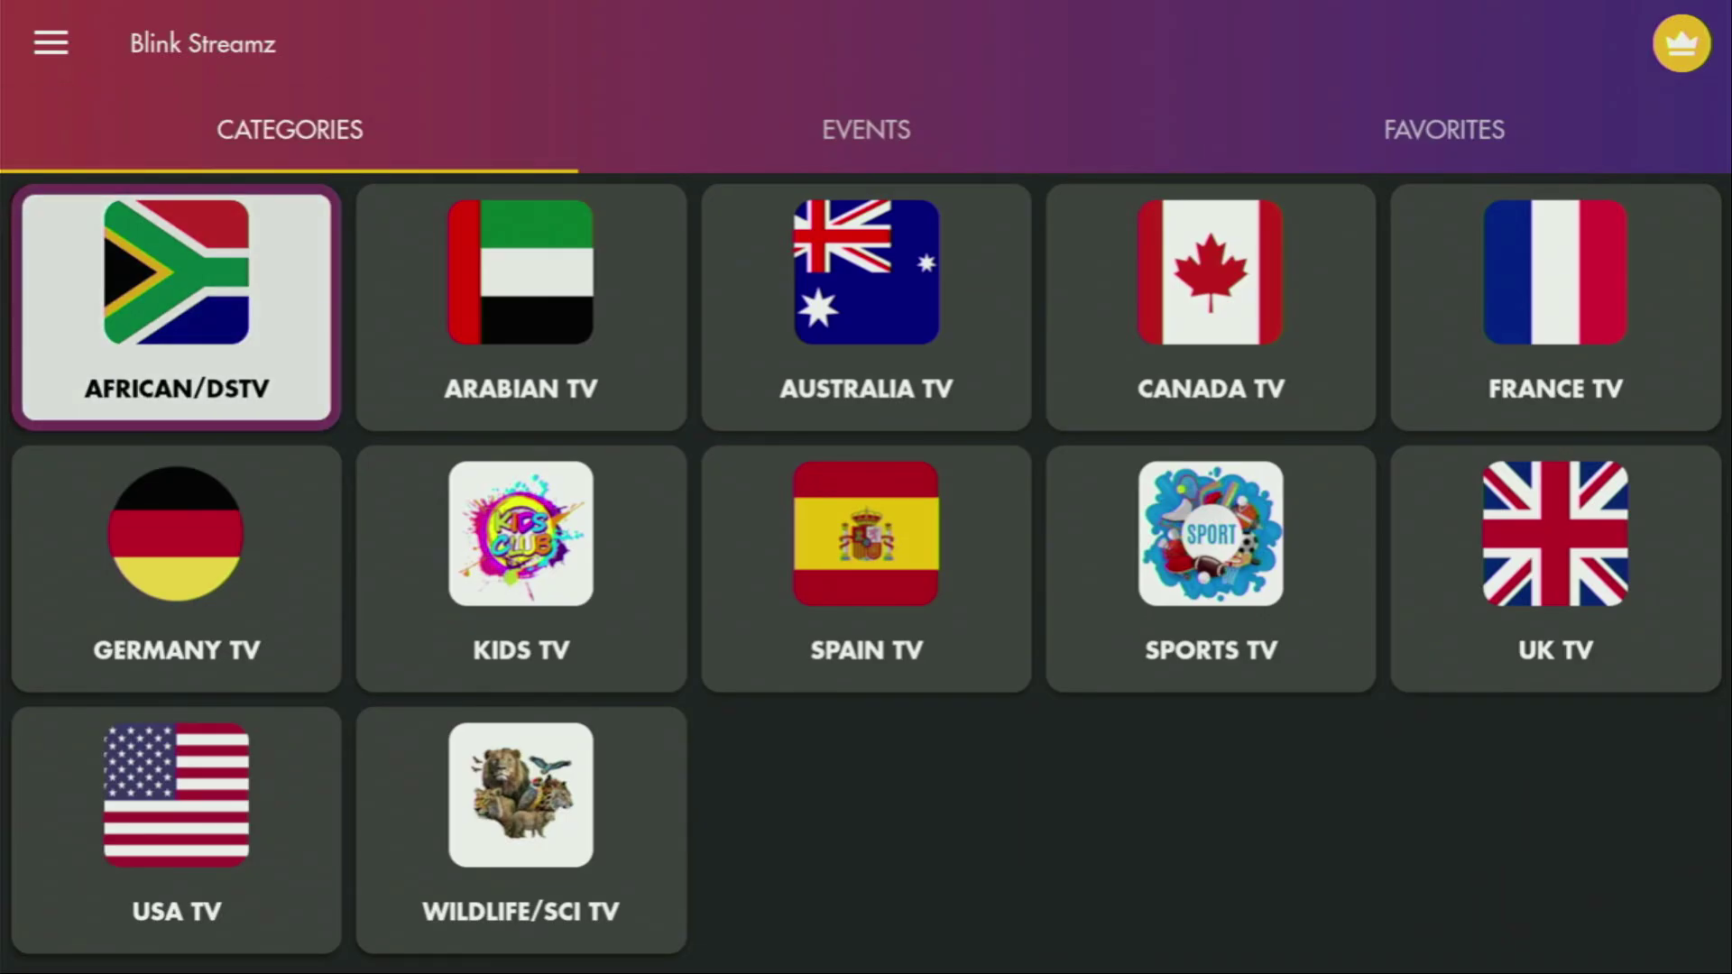
click(175, 568)
click(176, 830)
click(176, 569)
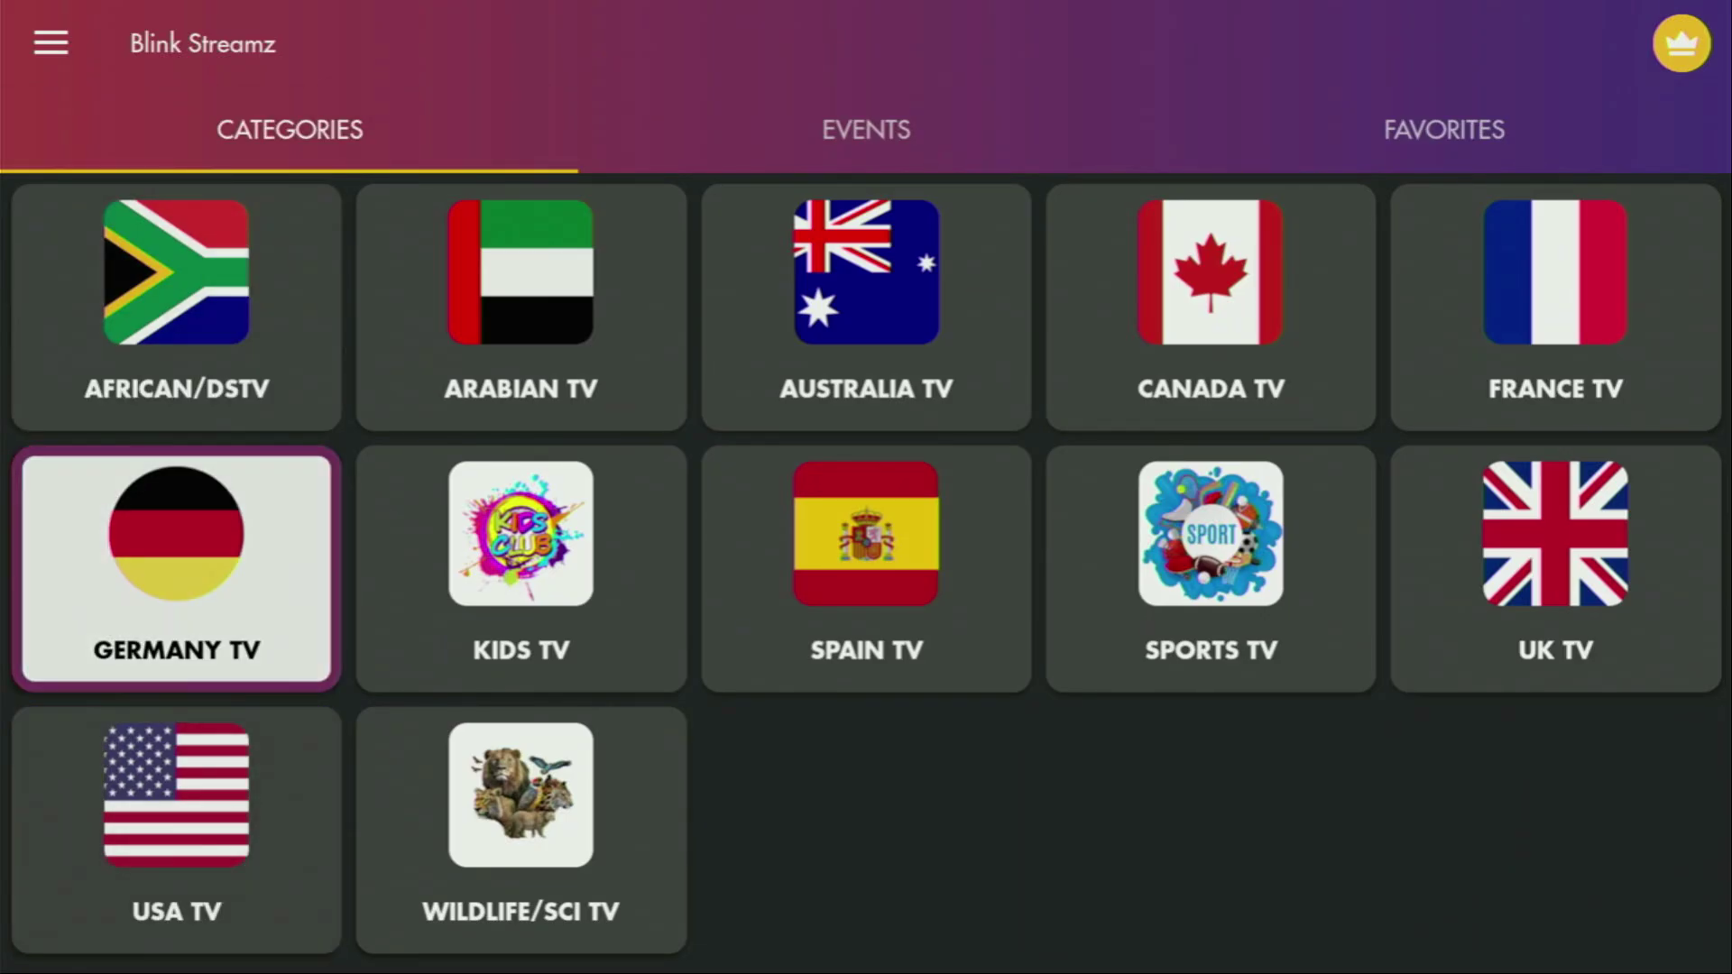
click(521, 568)
click(866, 569)
click(1211, 569)
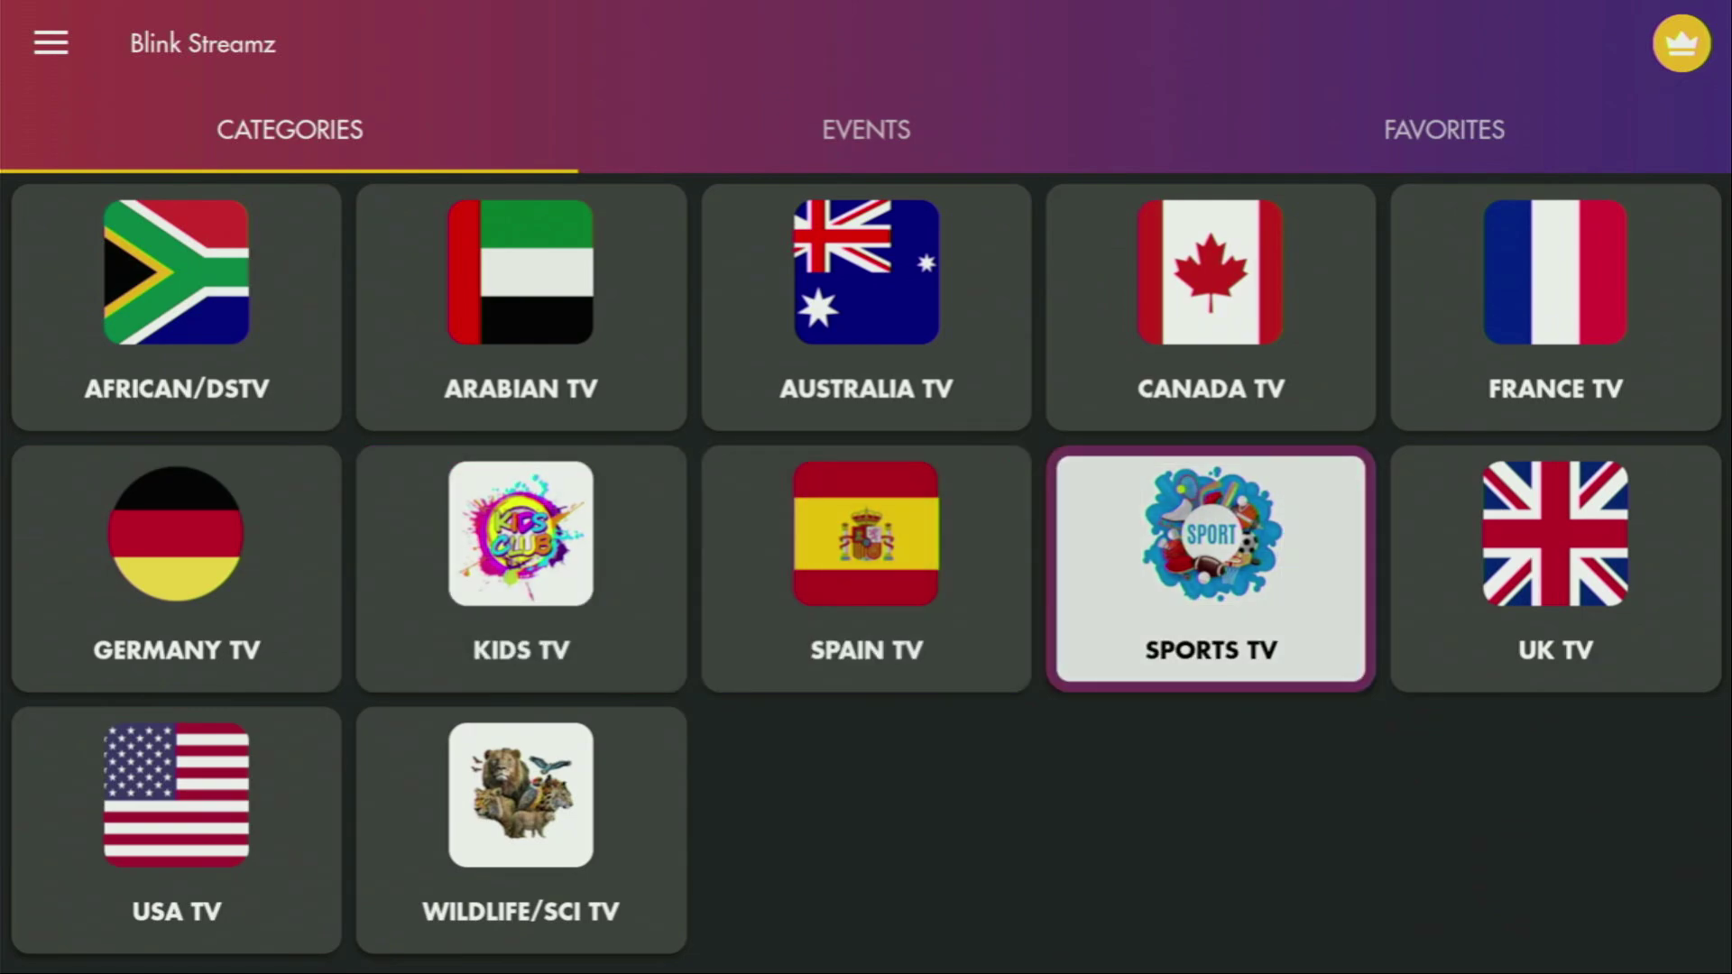
click(1210, 307)
click(866, 306)
click(521, 306)
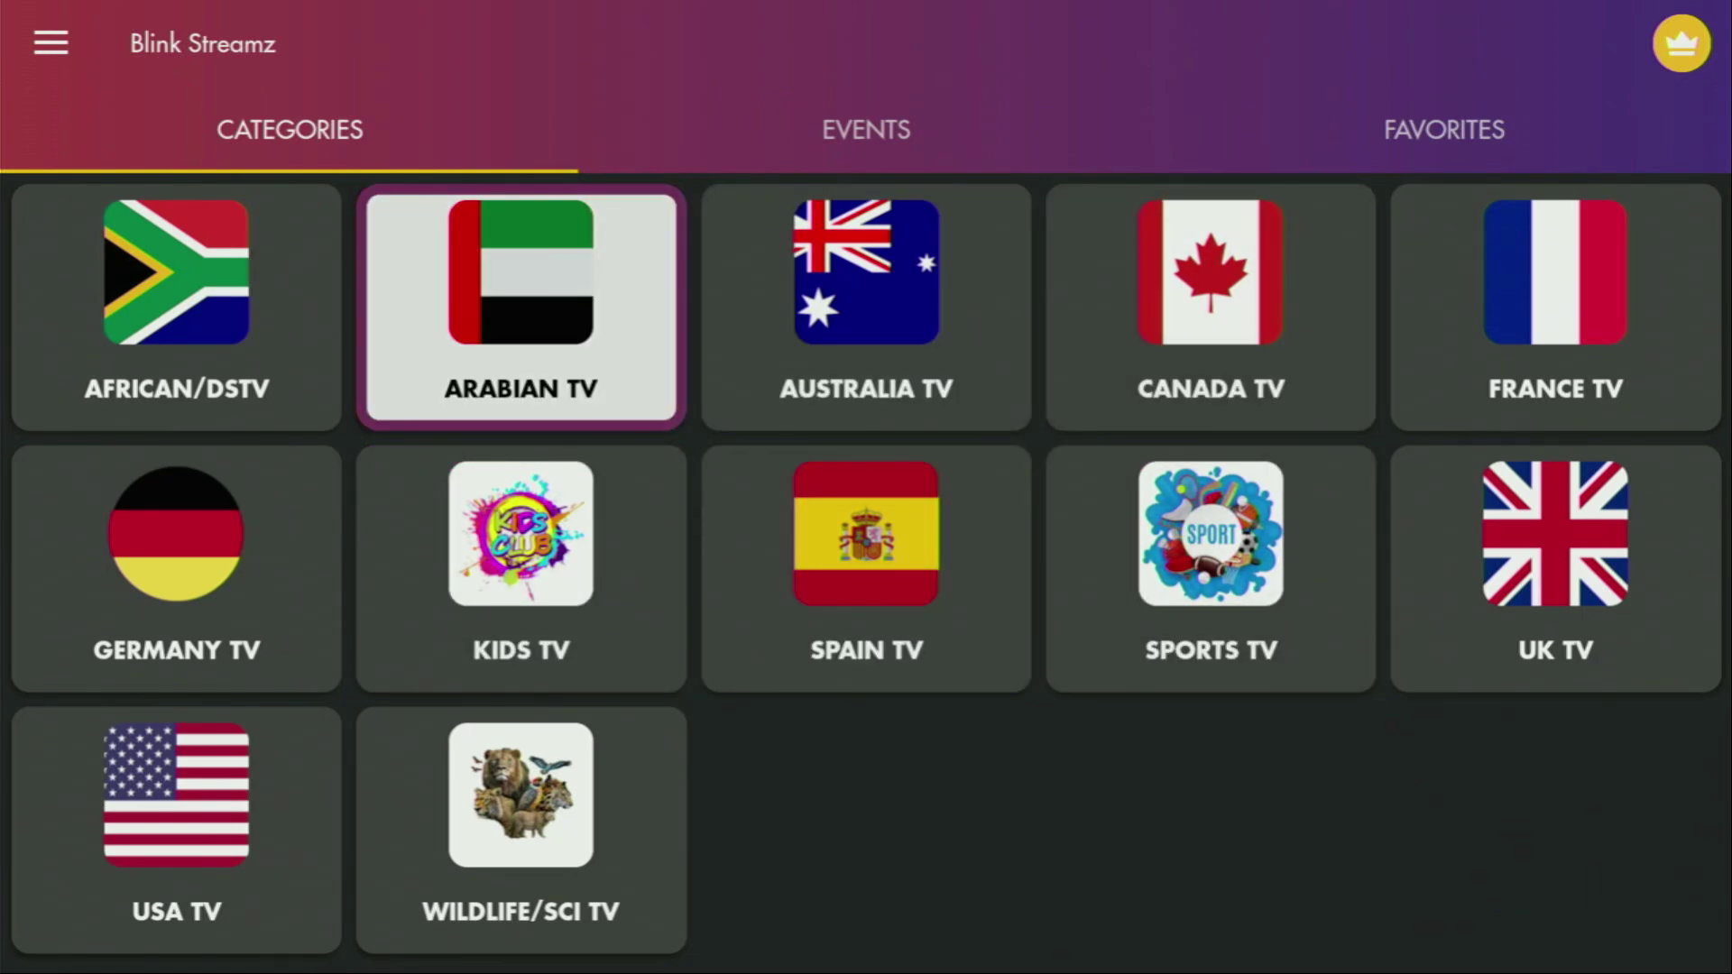
click(521, 569)
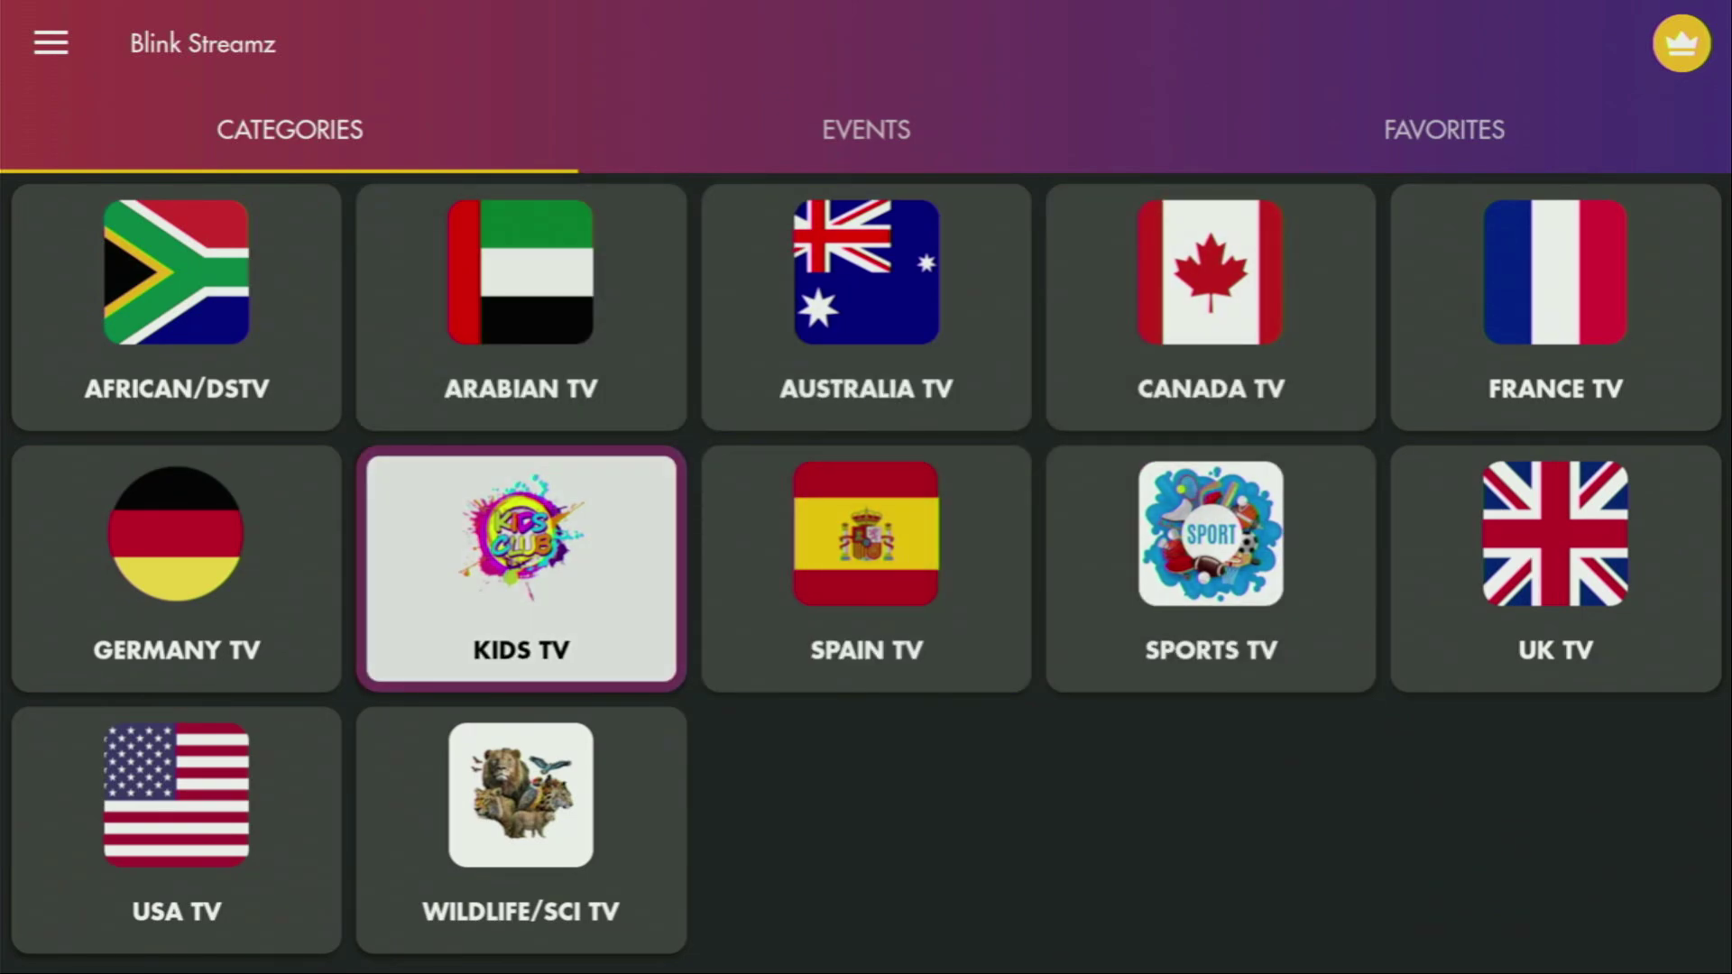
click(177, 568)
- Keep browsing Blink Streamz categories through USA TV, Arabian TV, Spain TV and back to Germany TV
click(176, 830)
click(177, 568)
click(176, 306)
click(289, 129)
click(177, 307)
click(521, 307)
click(866, 307)
click(1211, 307)
click(1211, 569)
click(866, 568)
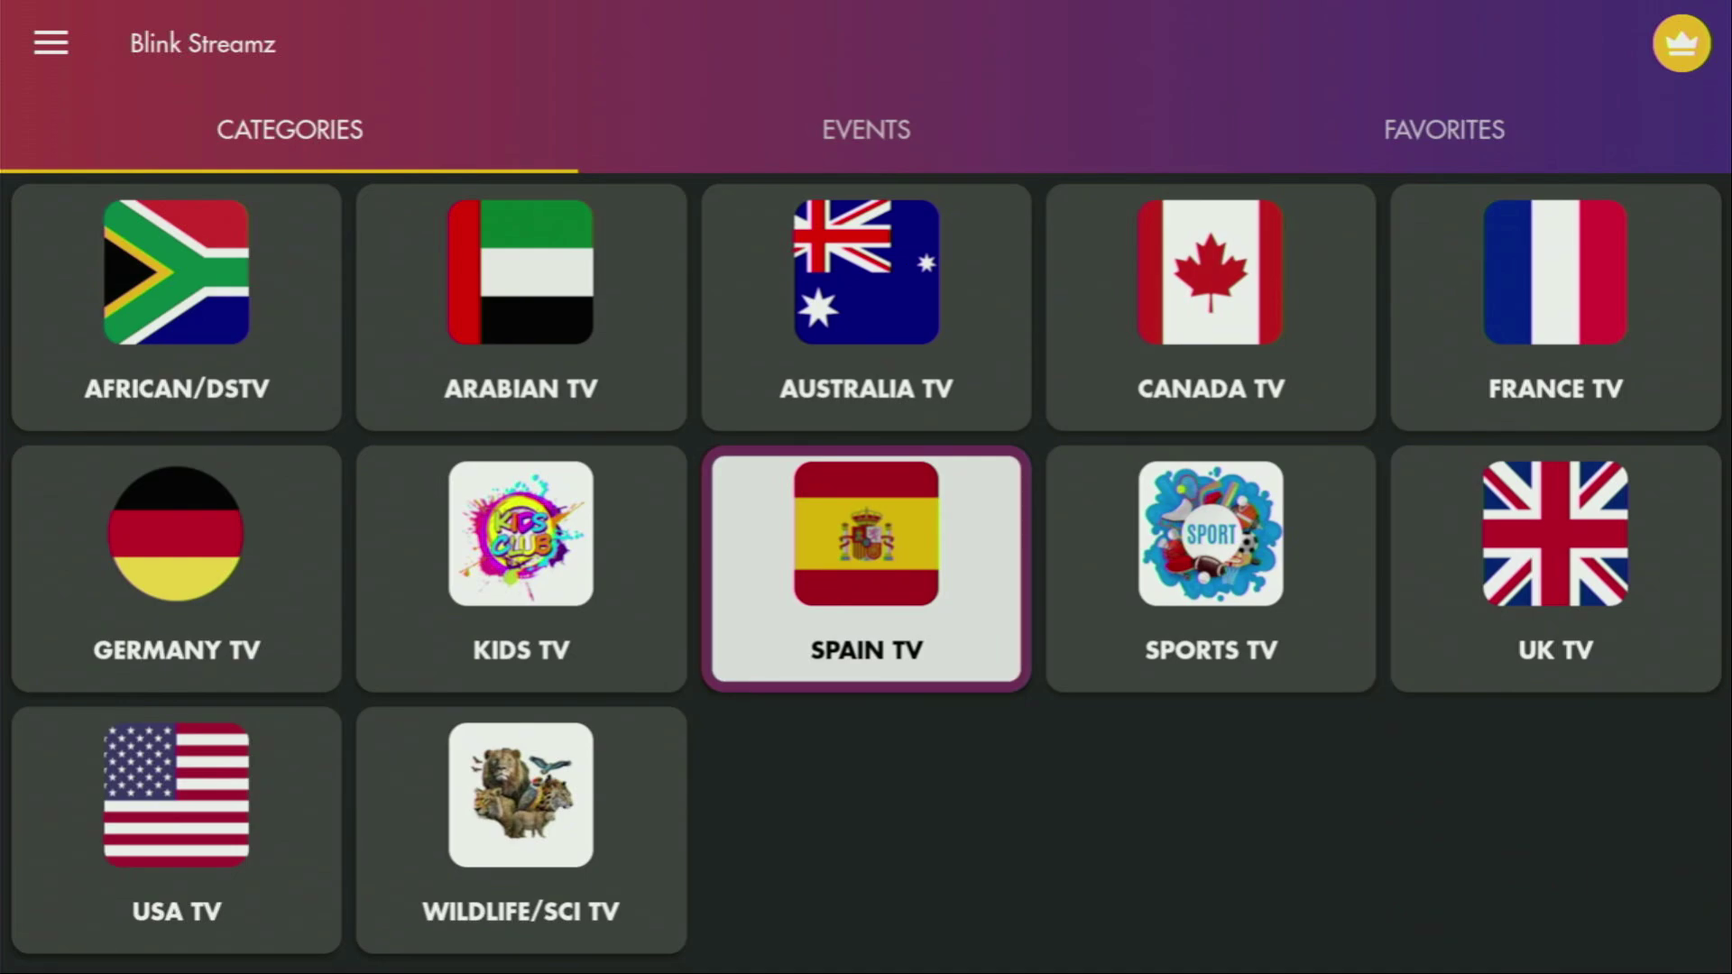
click(520, 569)
click(177, 569)
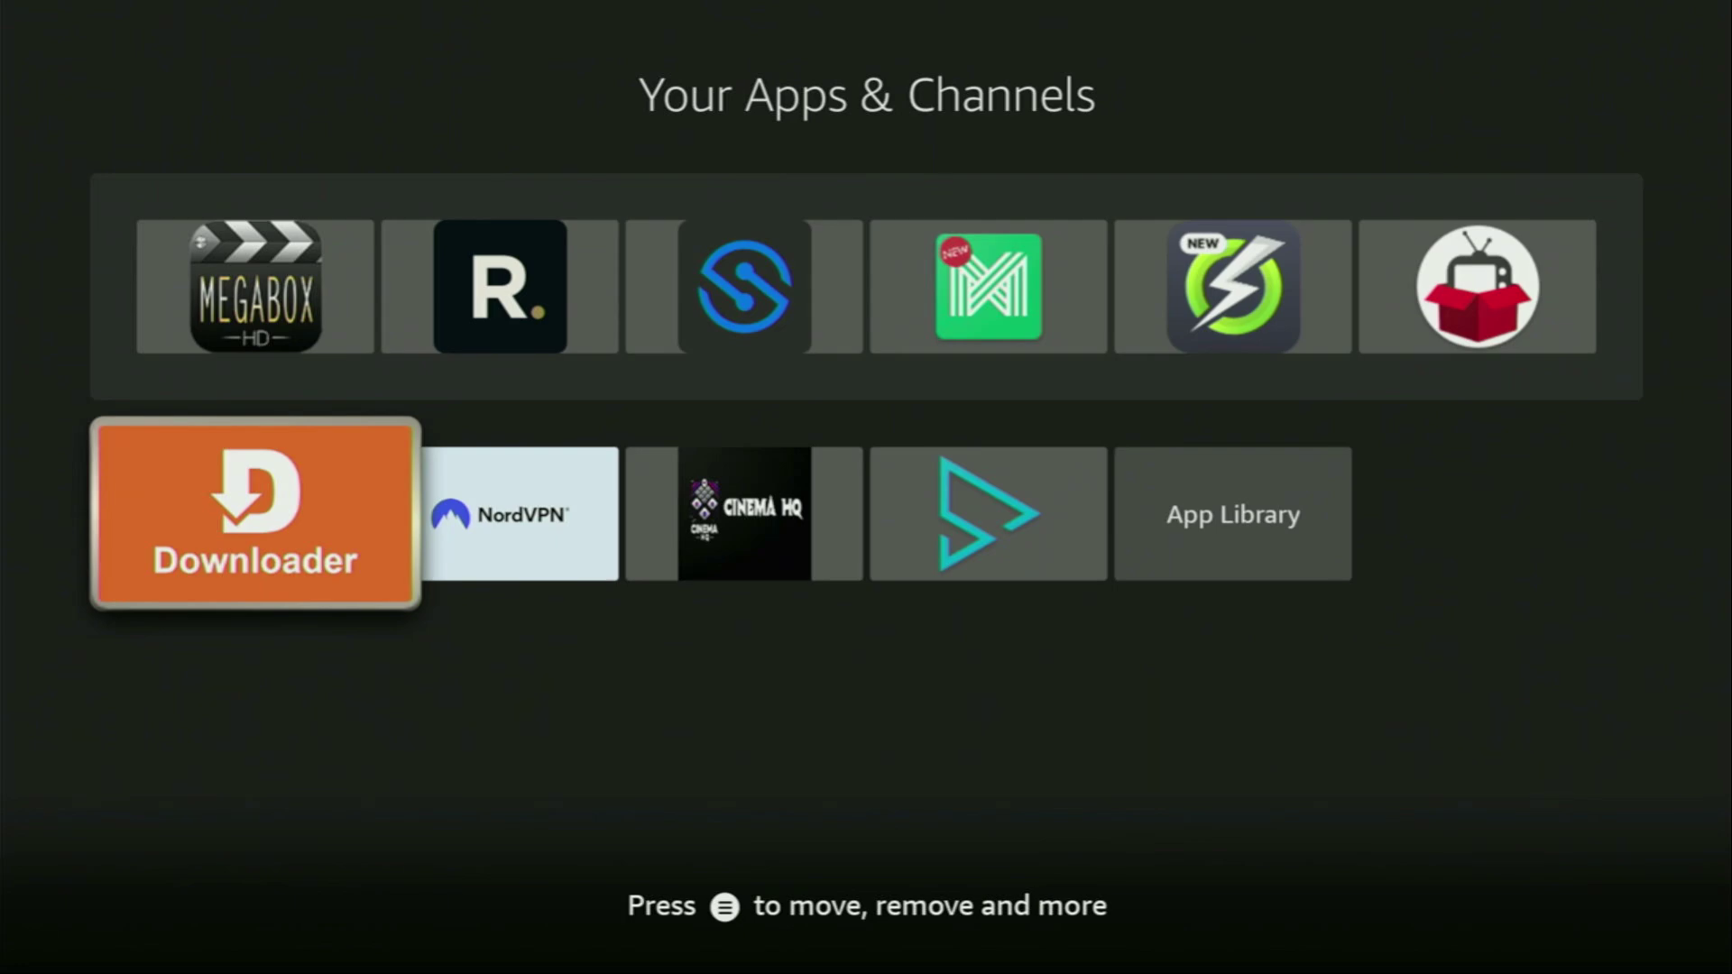
- Back on the home screen, search 'Do' and choose the Downloader suggestion
key(Escape)
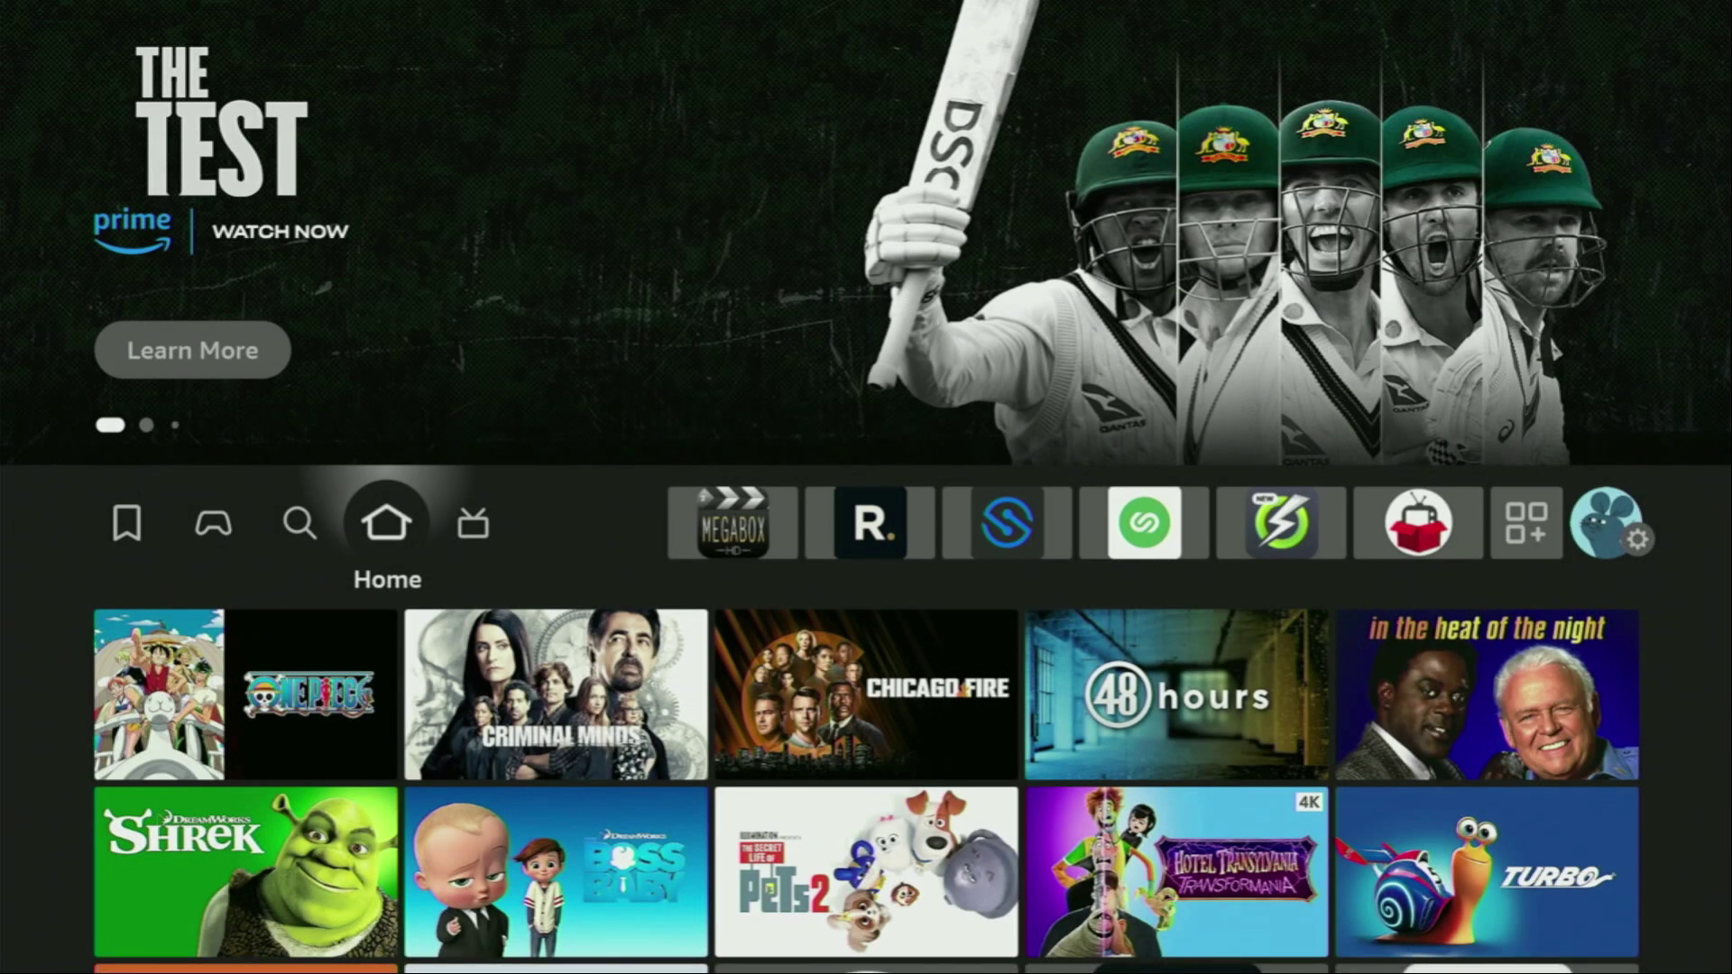
key(Left)
key(Down)
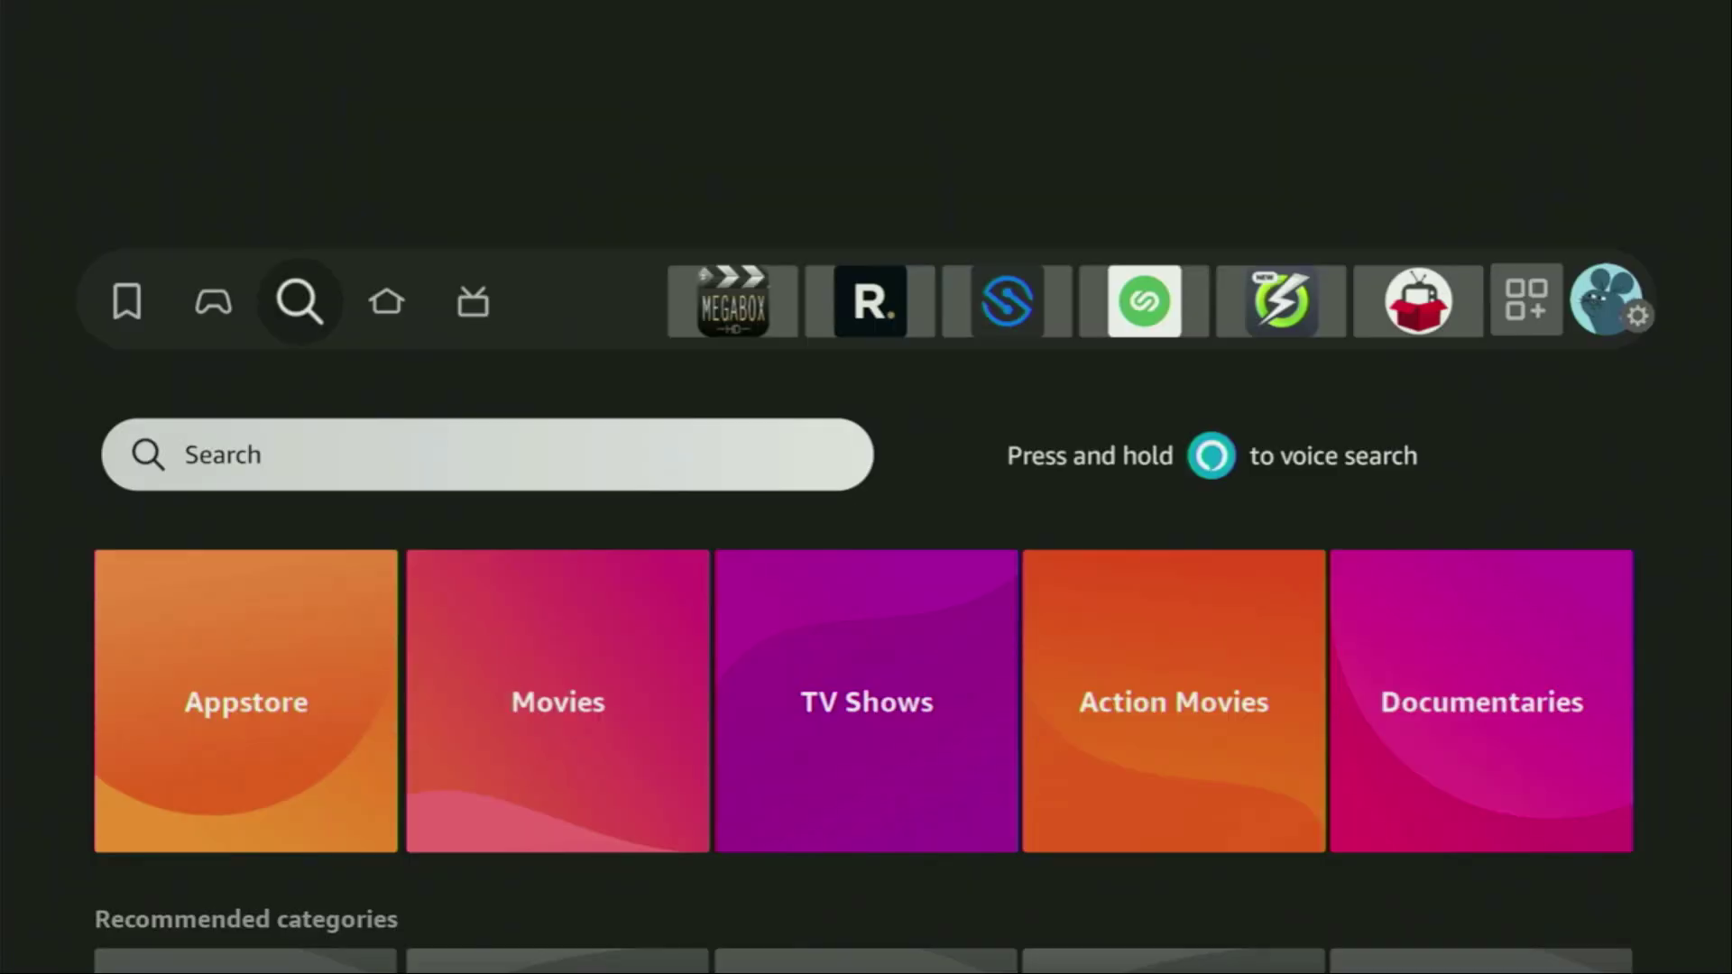
key(Return)
key(Right)
key(Right)
key(Right)
key(Return)
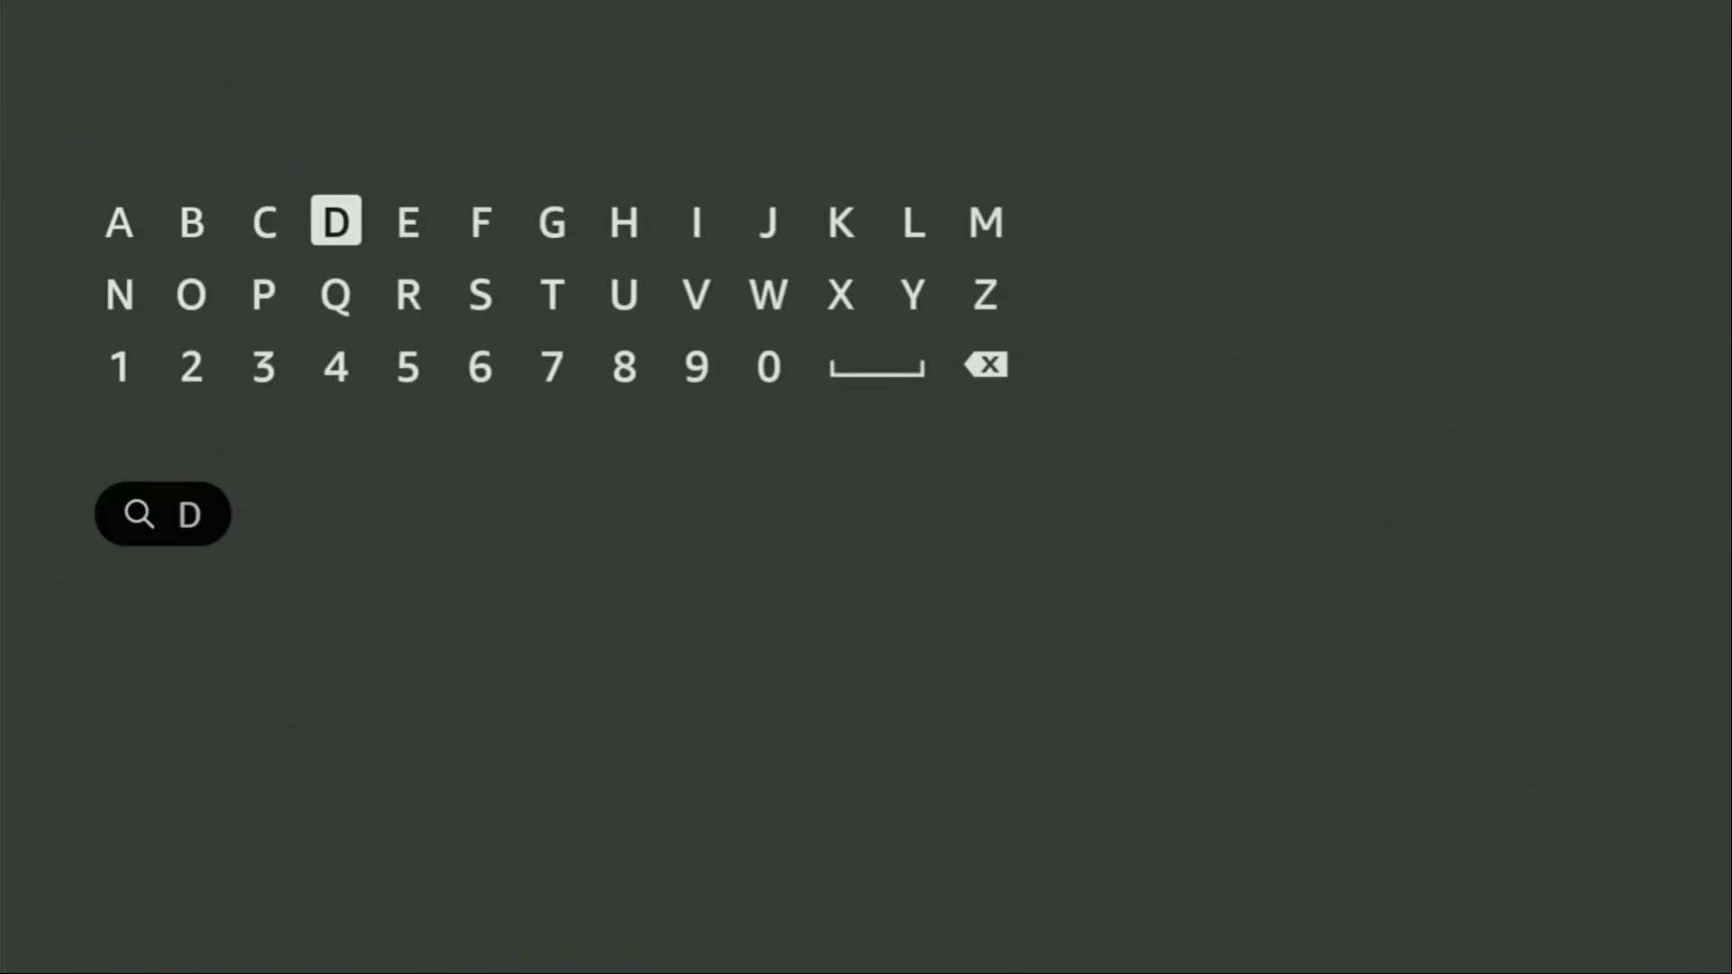
key(Down)
key(Left)
key(Left)
key(Return)
key(Down)
key(Down)
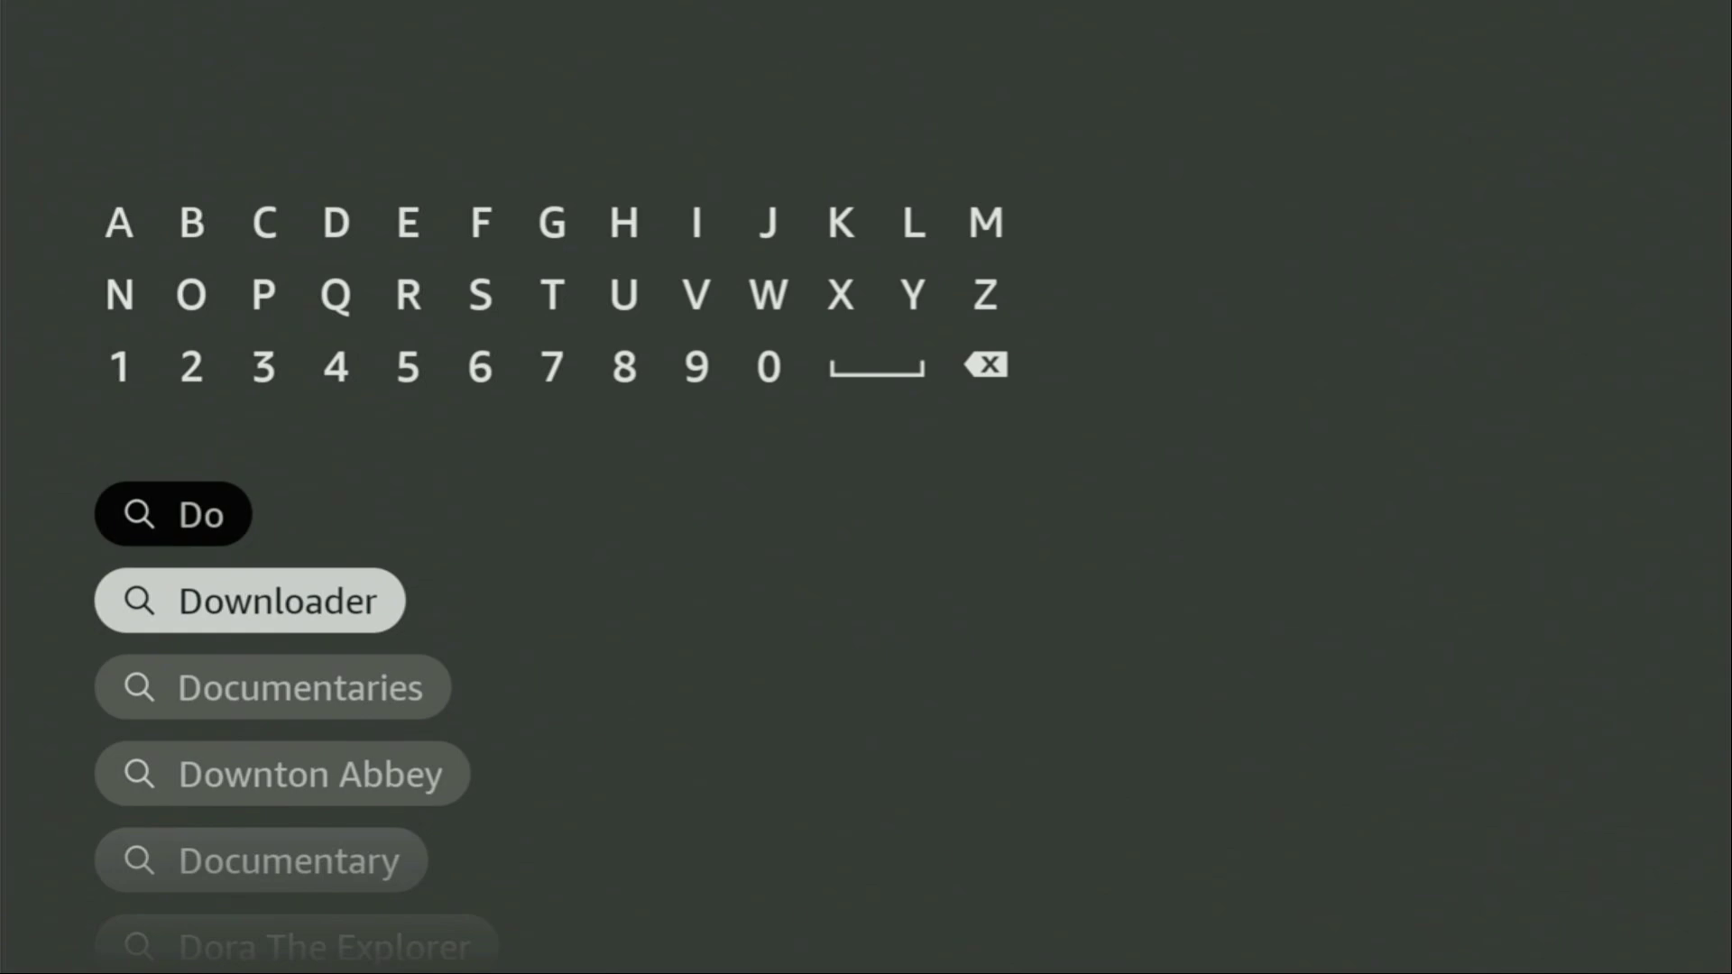
key(Return)
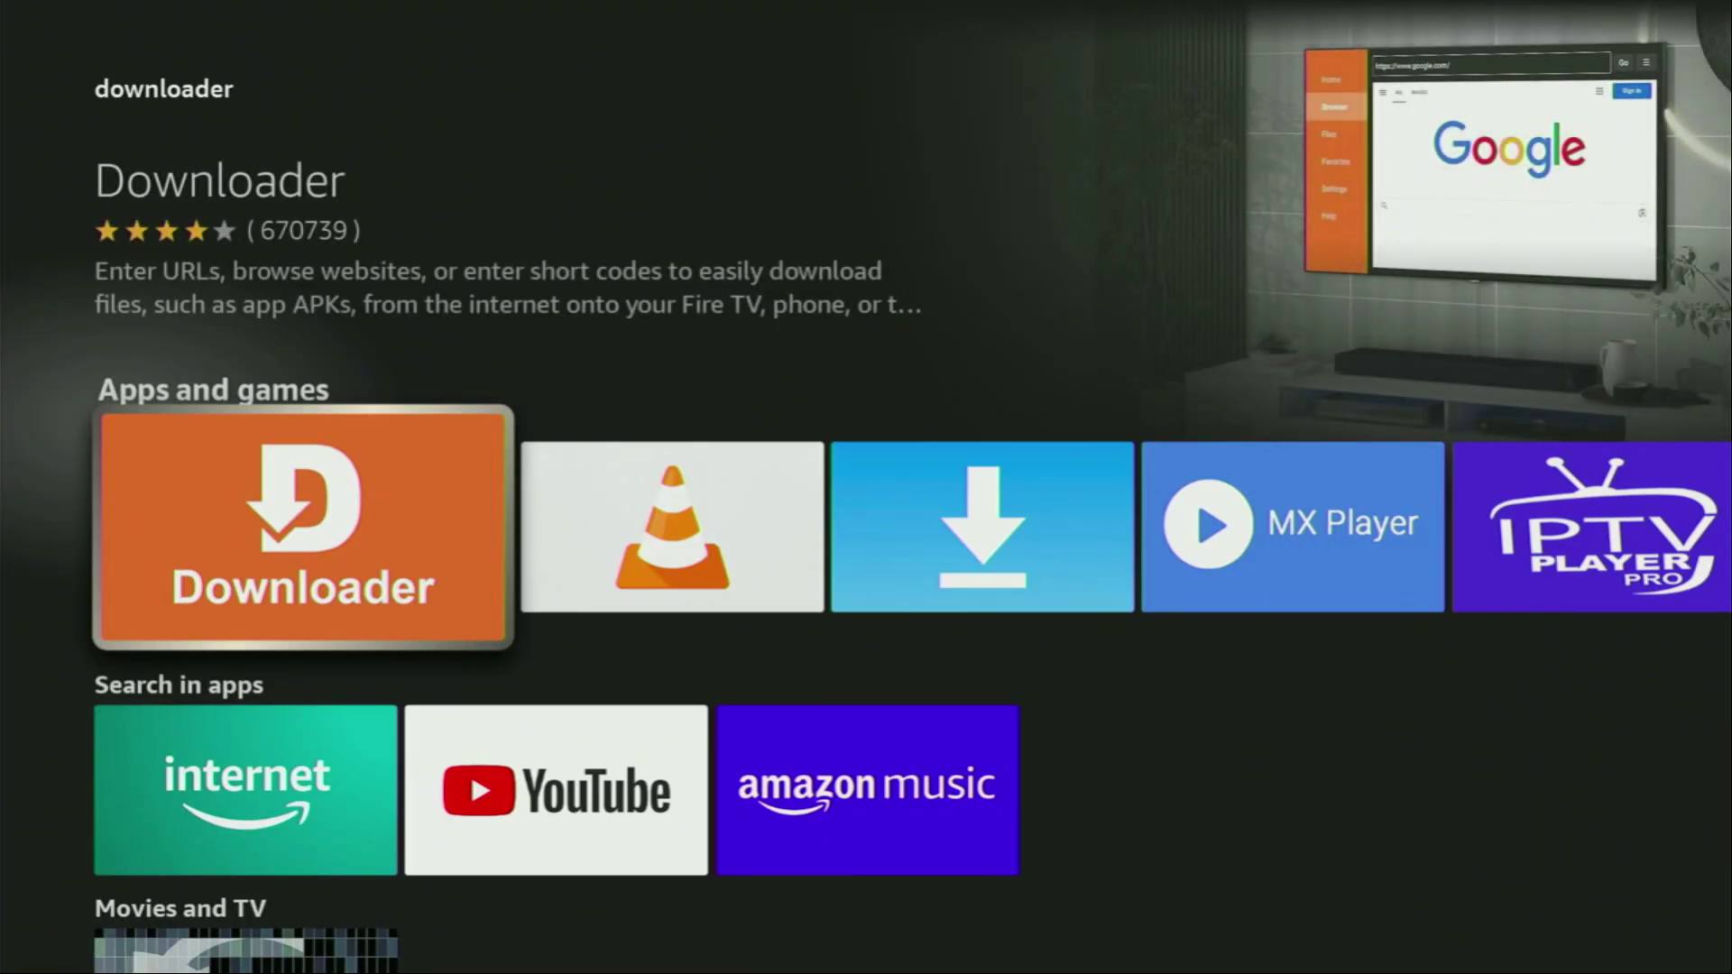
- Browse the Downloader search results, including MX Player and the Hacker suggestion, then return Home
key(Right)
key(Left)
key(Right)
key(Right)
key(Right)
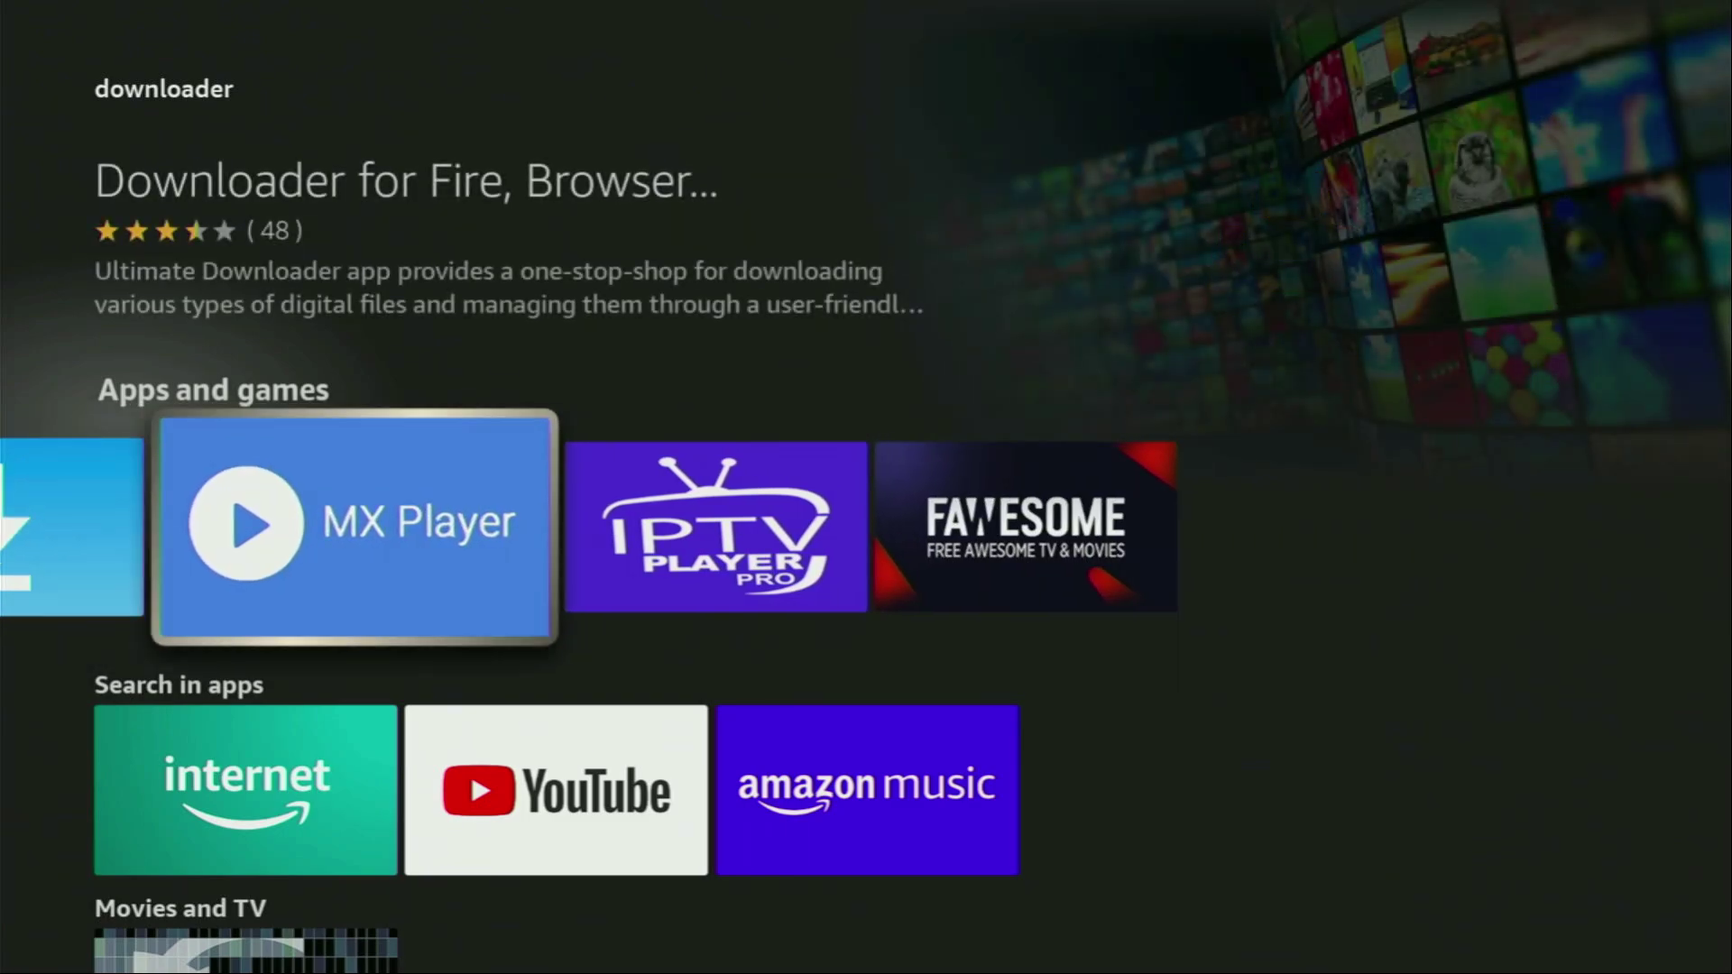
key(Down)
key(Down)
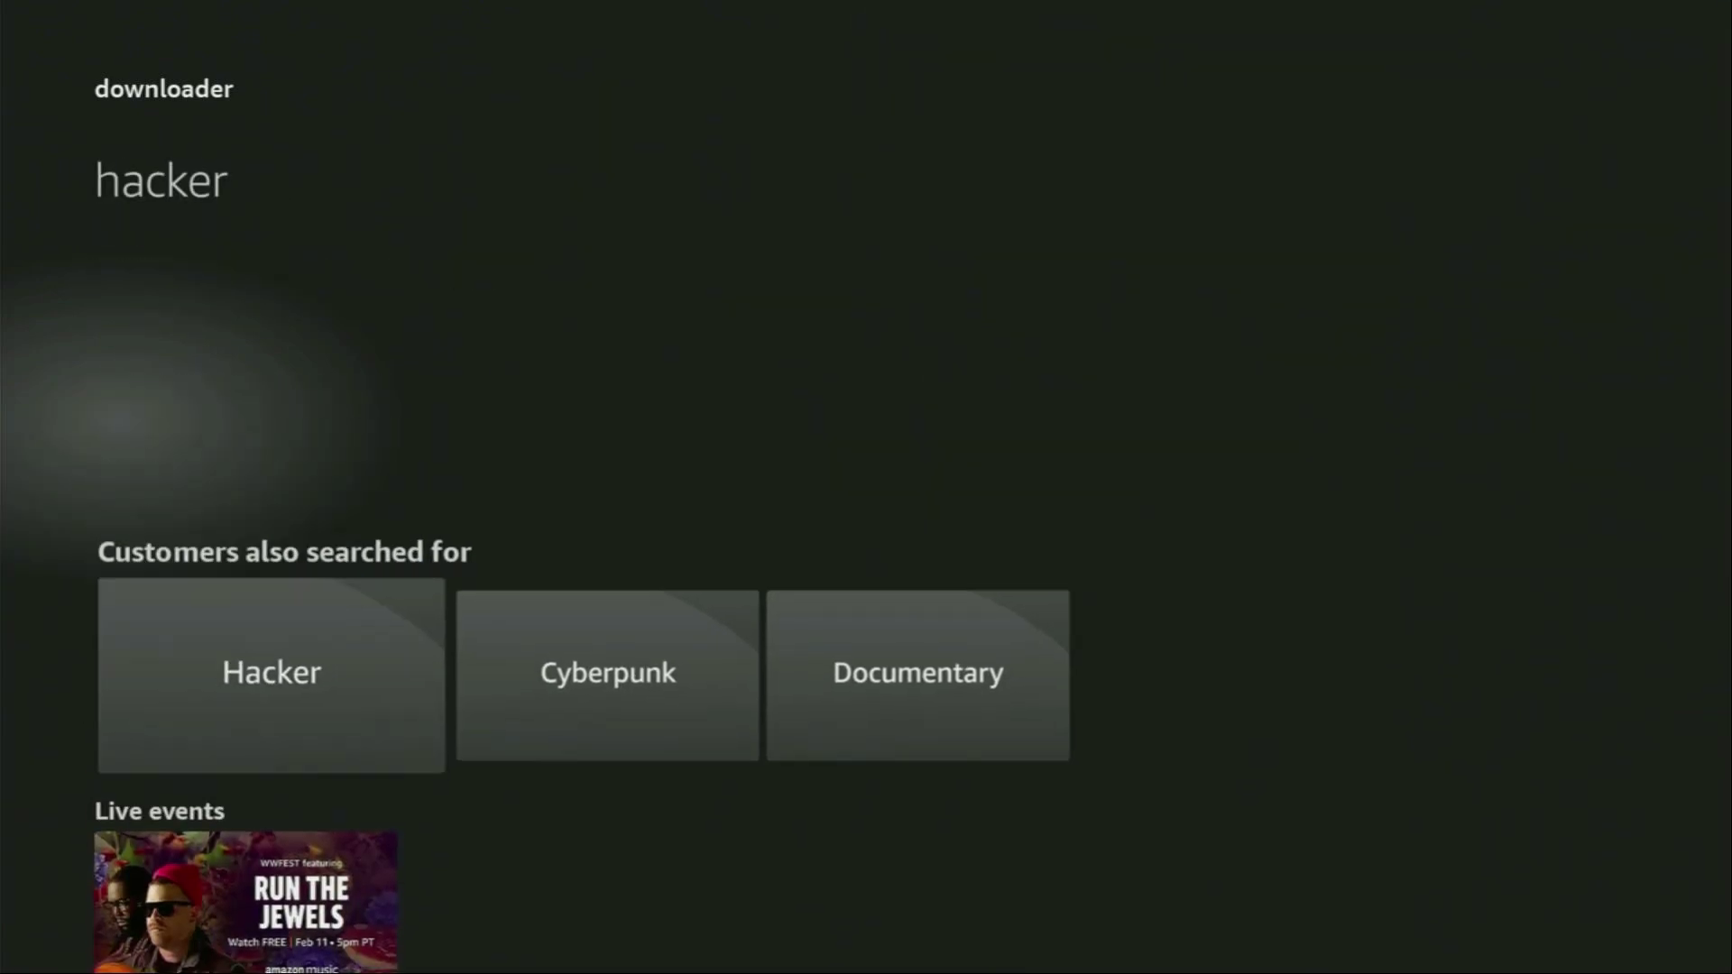
key(Up)
key(Up)
key(Left)
key(Left)
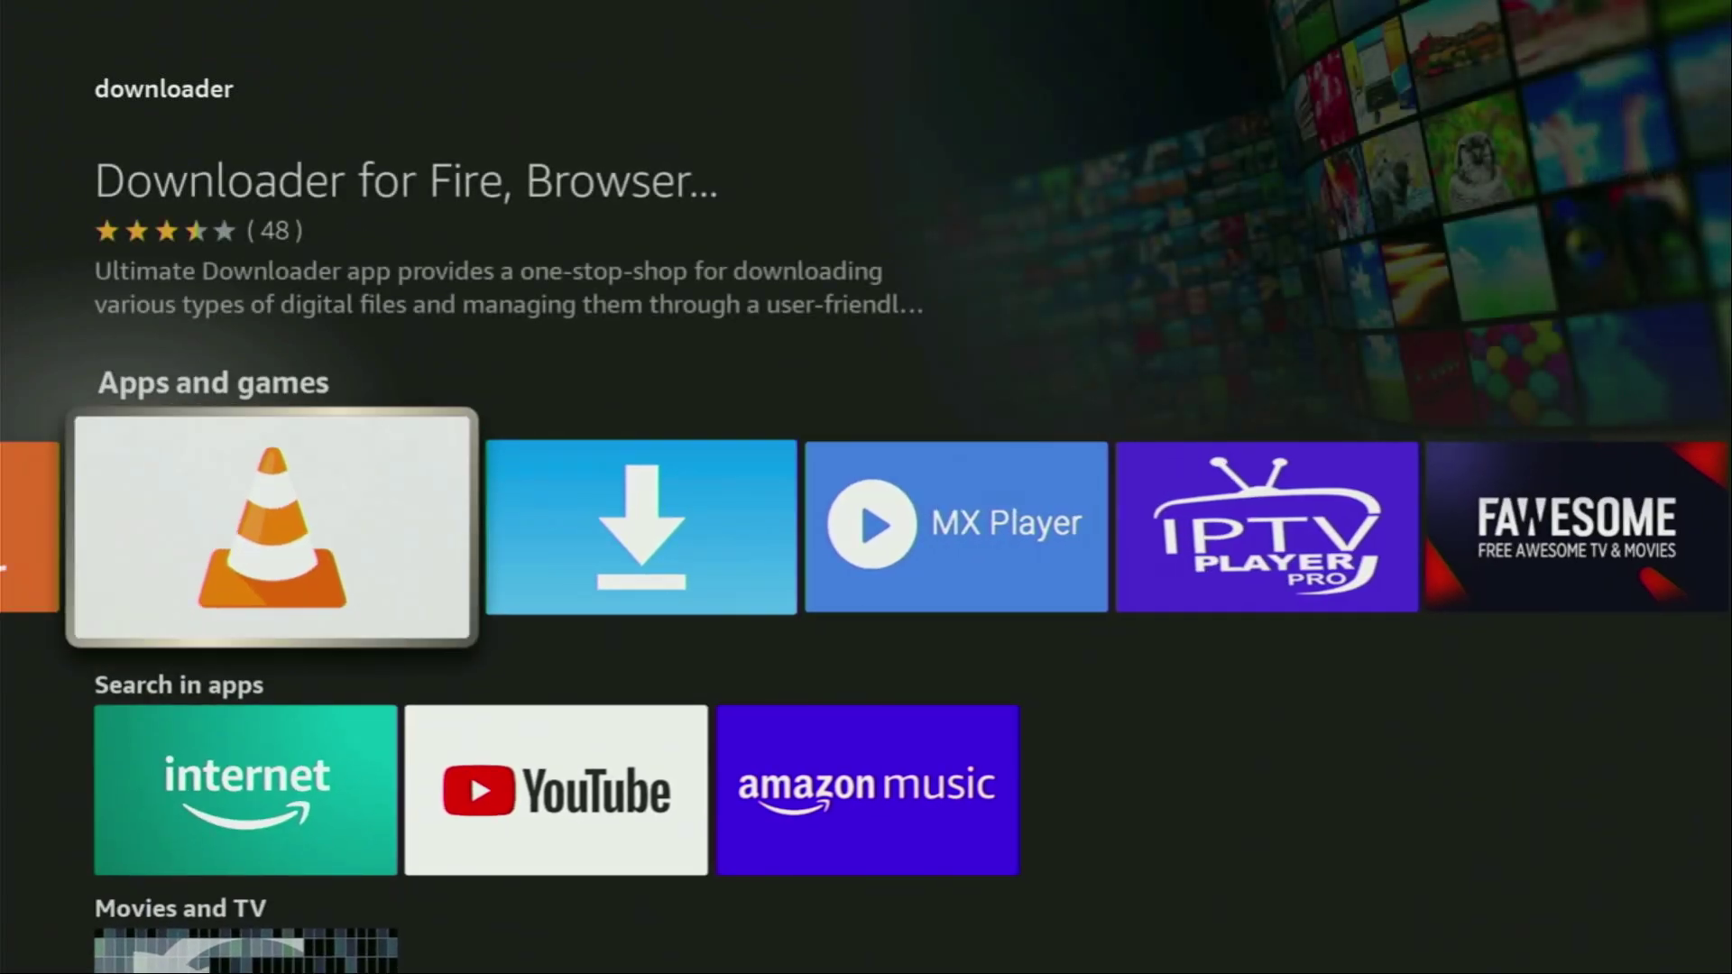
key(Left)
key(Home)
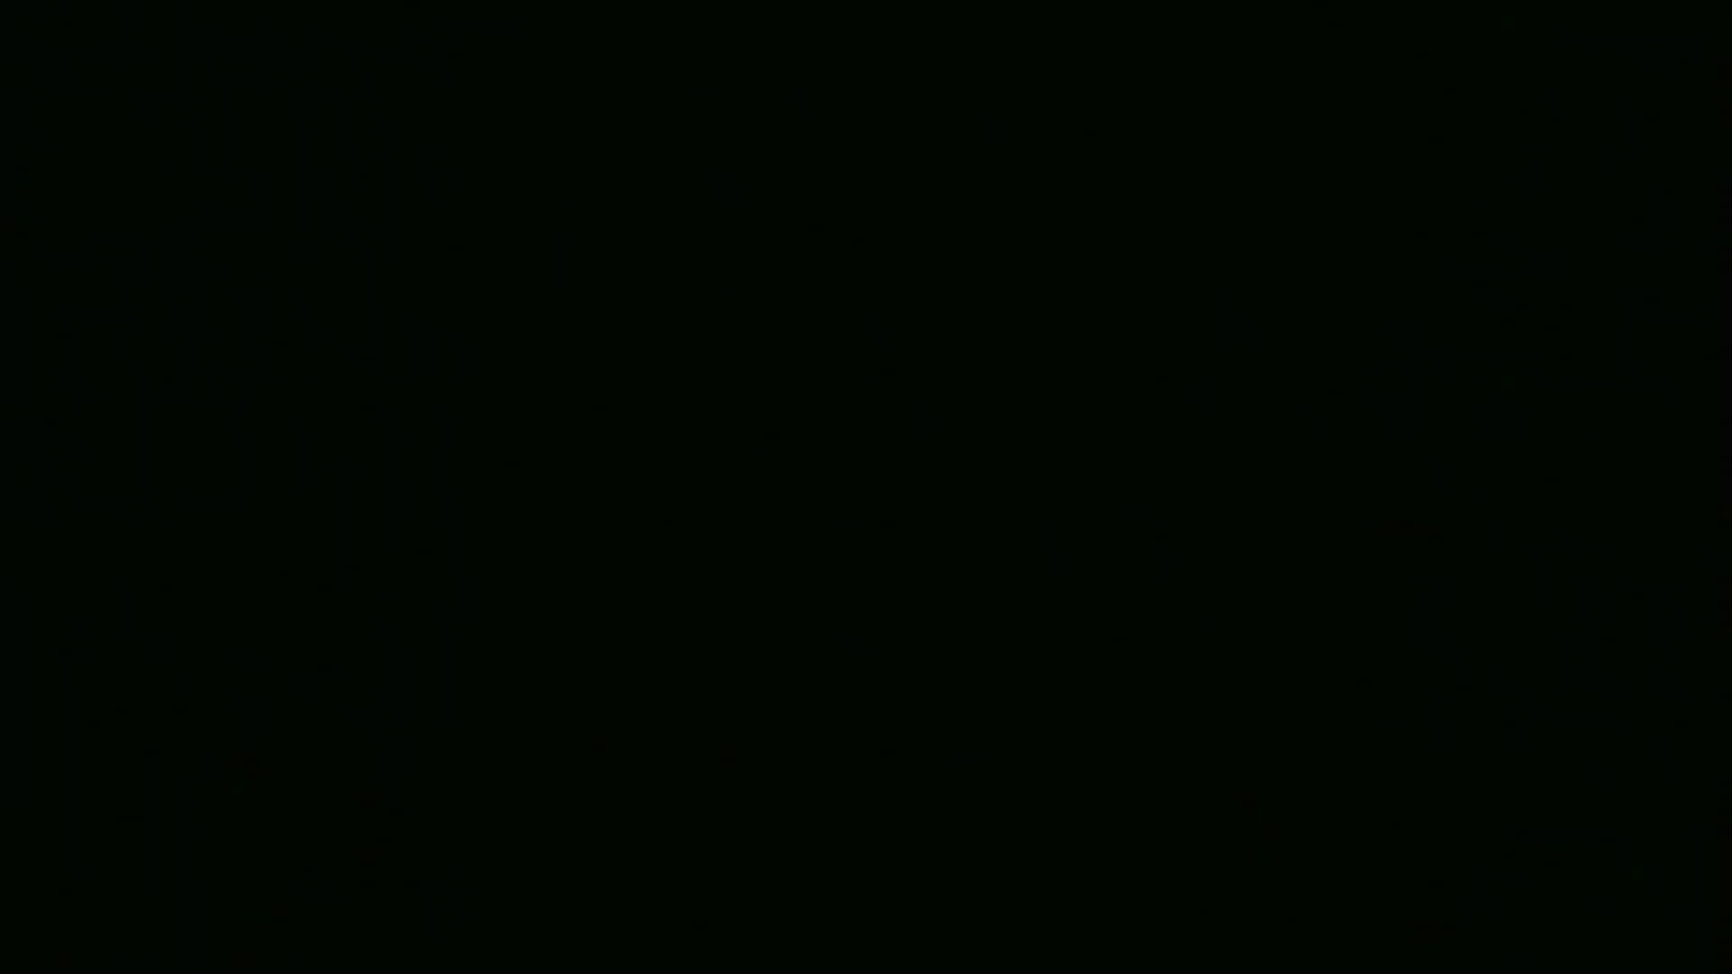
- Move along the home row to Settings and open My Fire TV
key(Right)
key(Right)
key(Right)
key(Right)
key(Right)
key(Right)
key(Right)
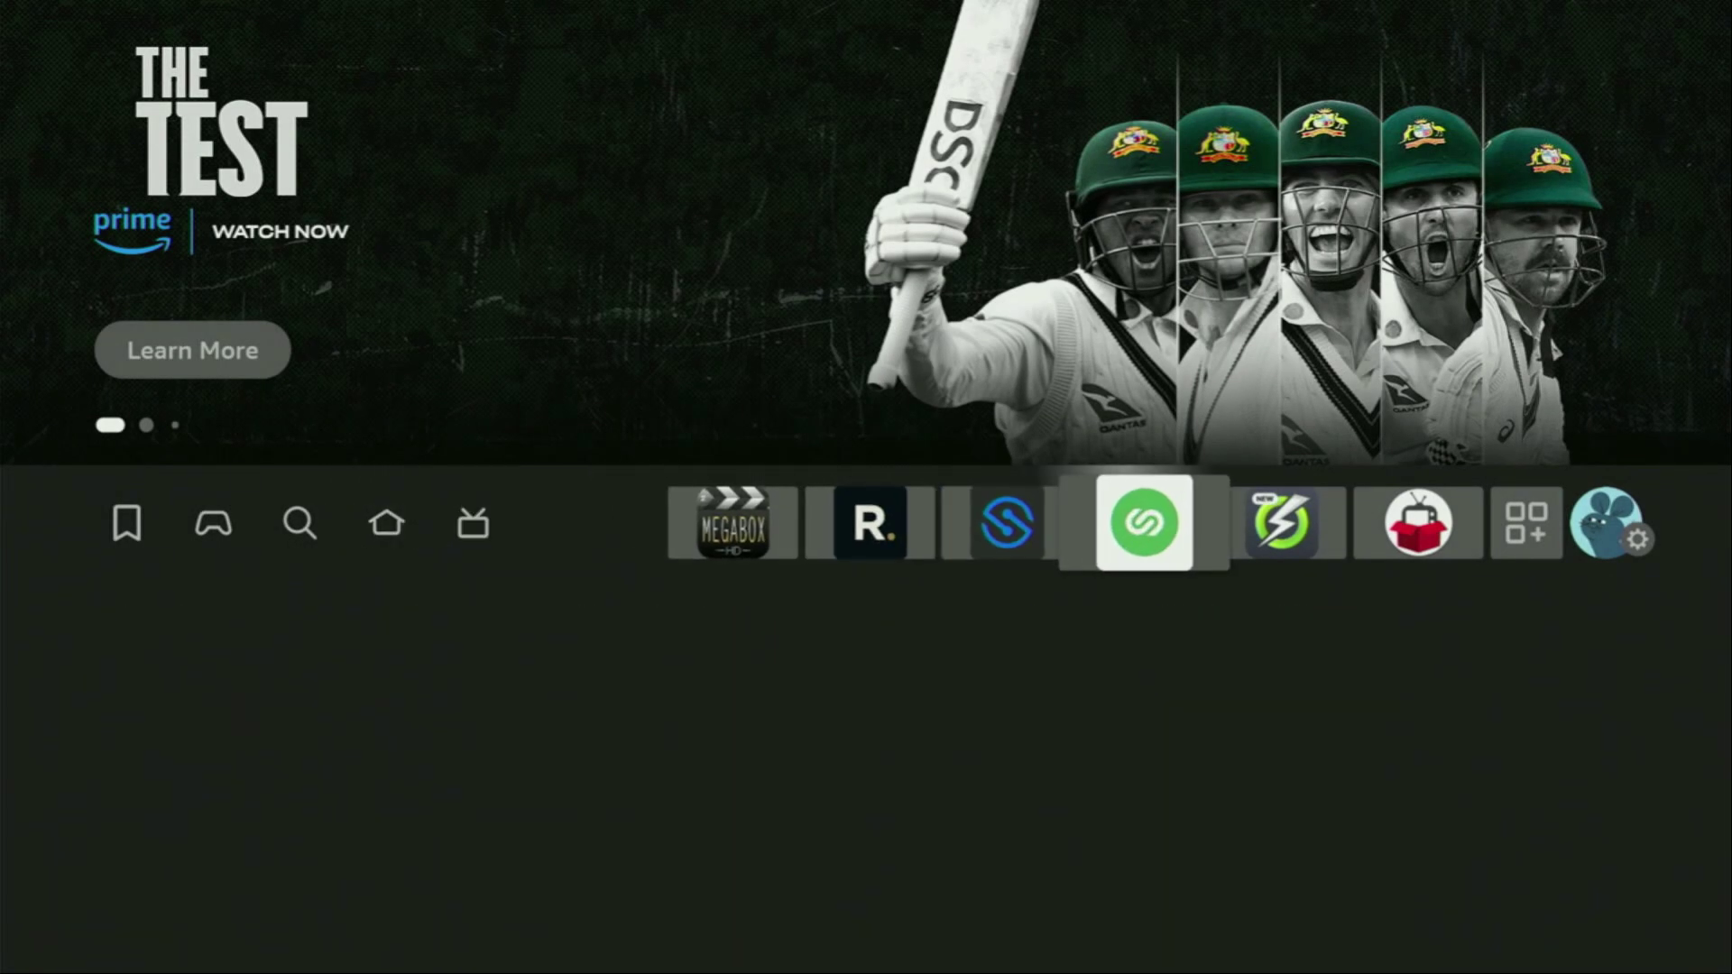
key(Right)
key(Right)
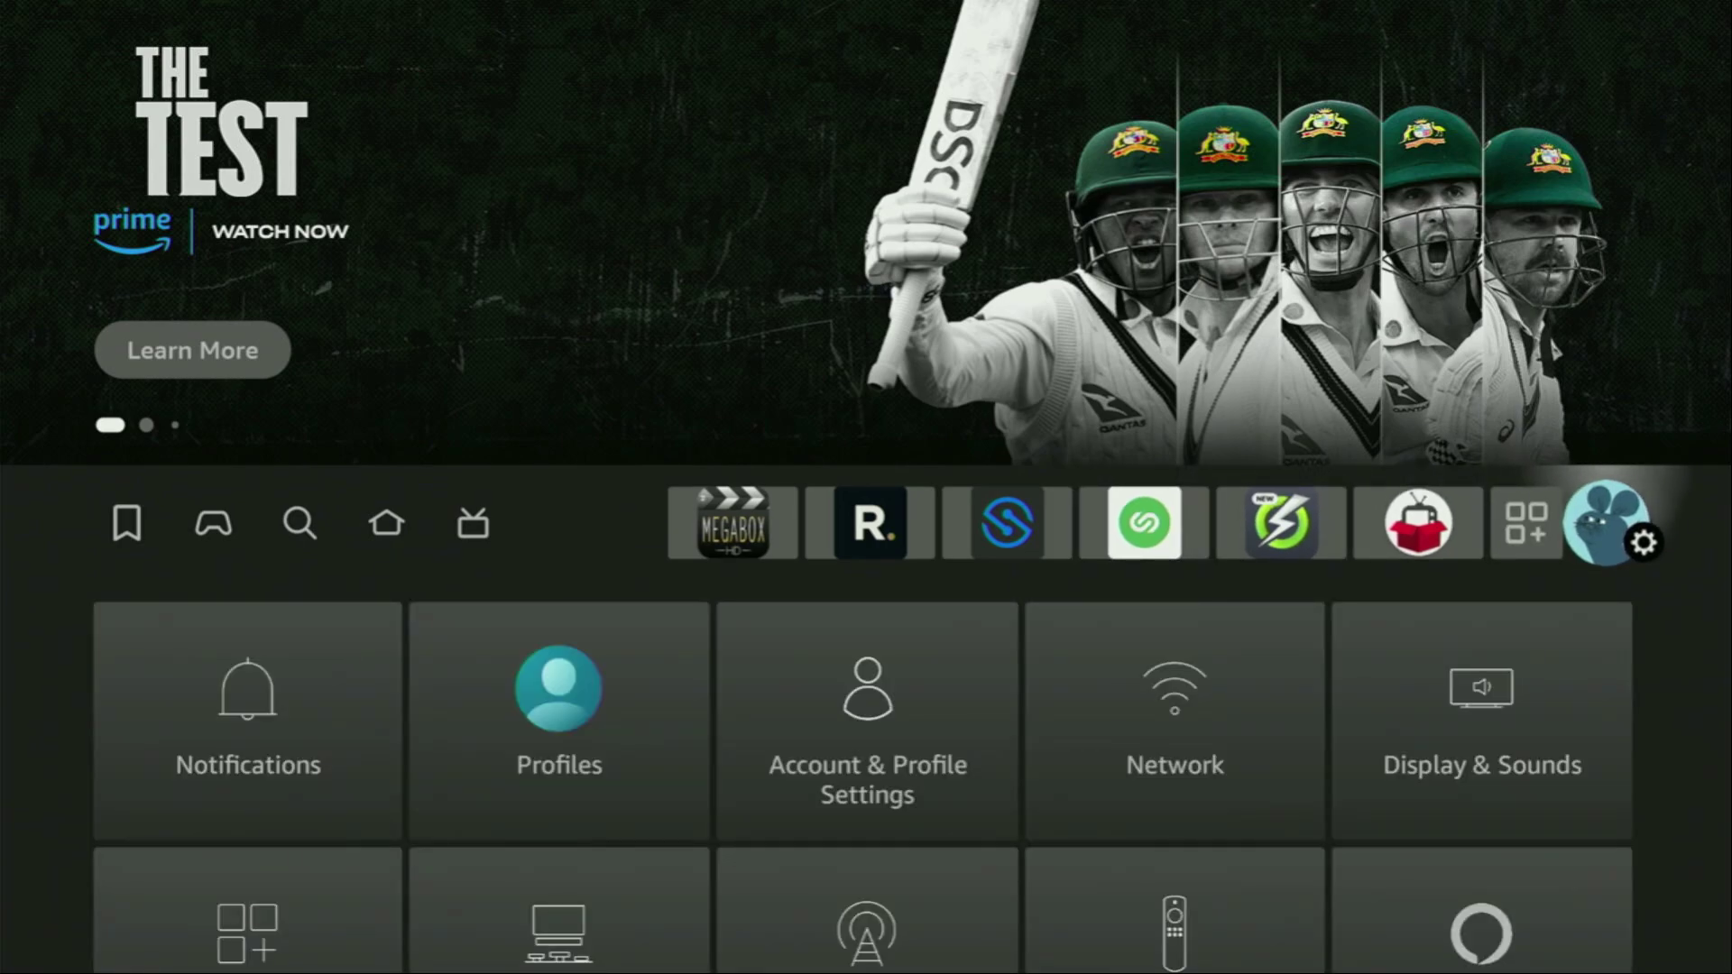
key(Down)
key(Down)
key(Down)
key(Right)
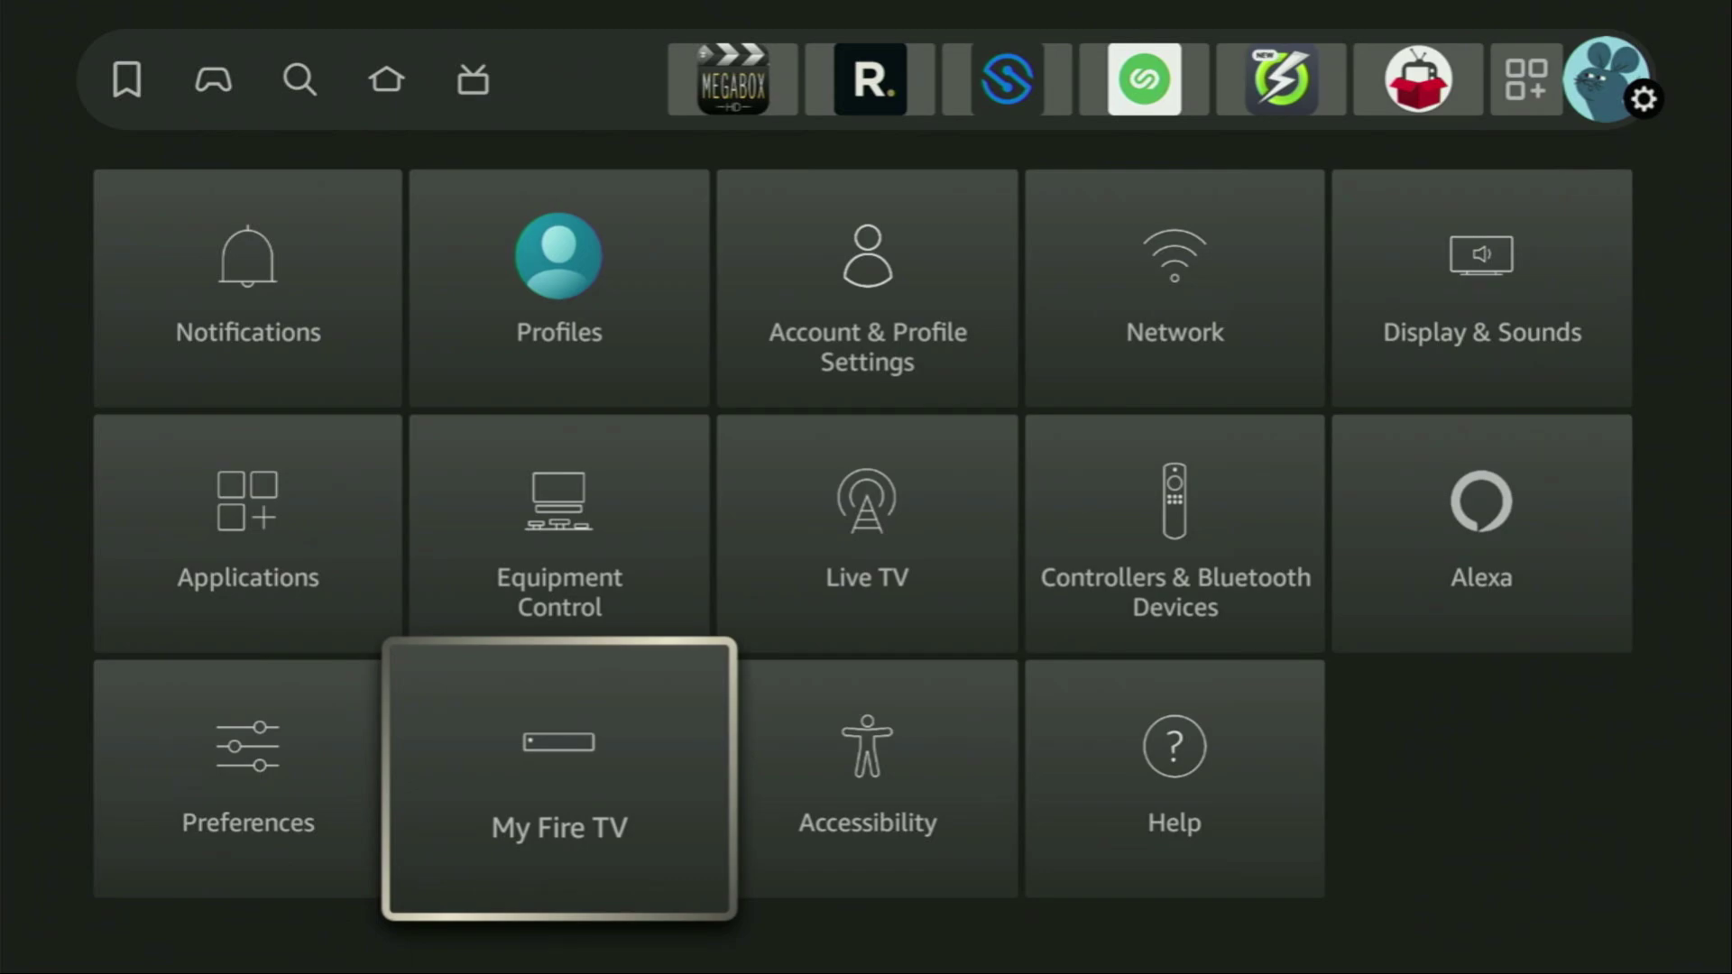
key(Return)
- Look over Developer options and Legal & Compliance, then open About
key(Up)
key(Up)
key(Up)
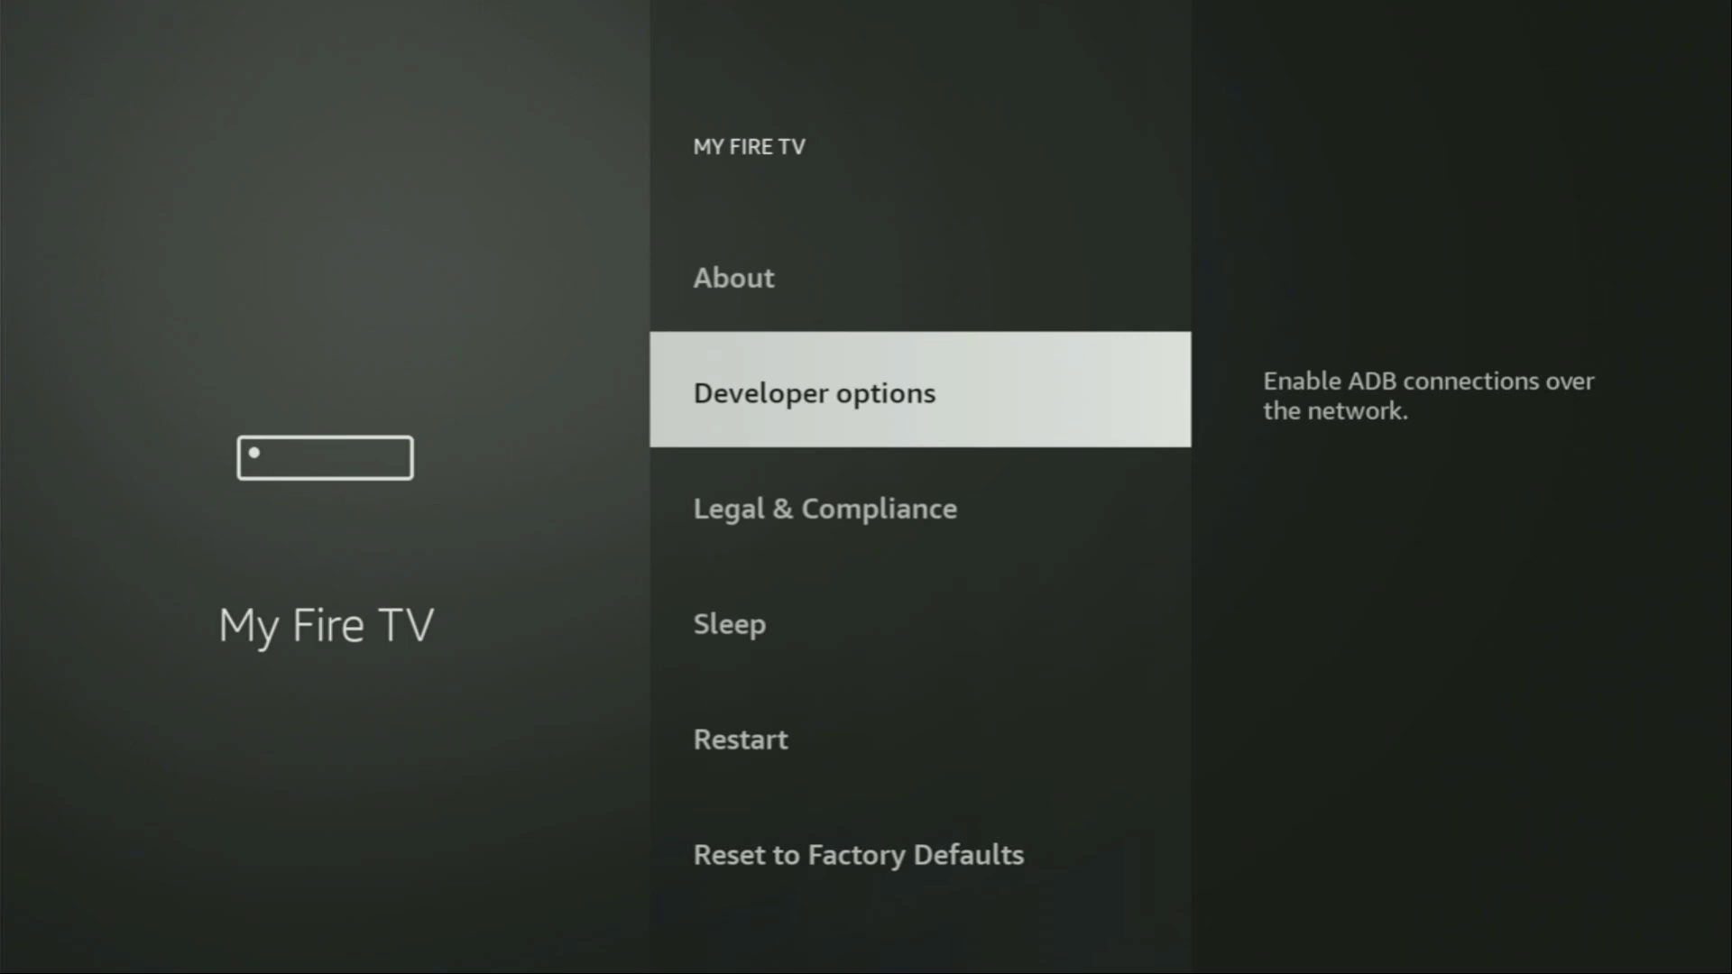
key(Up)
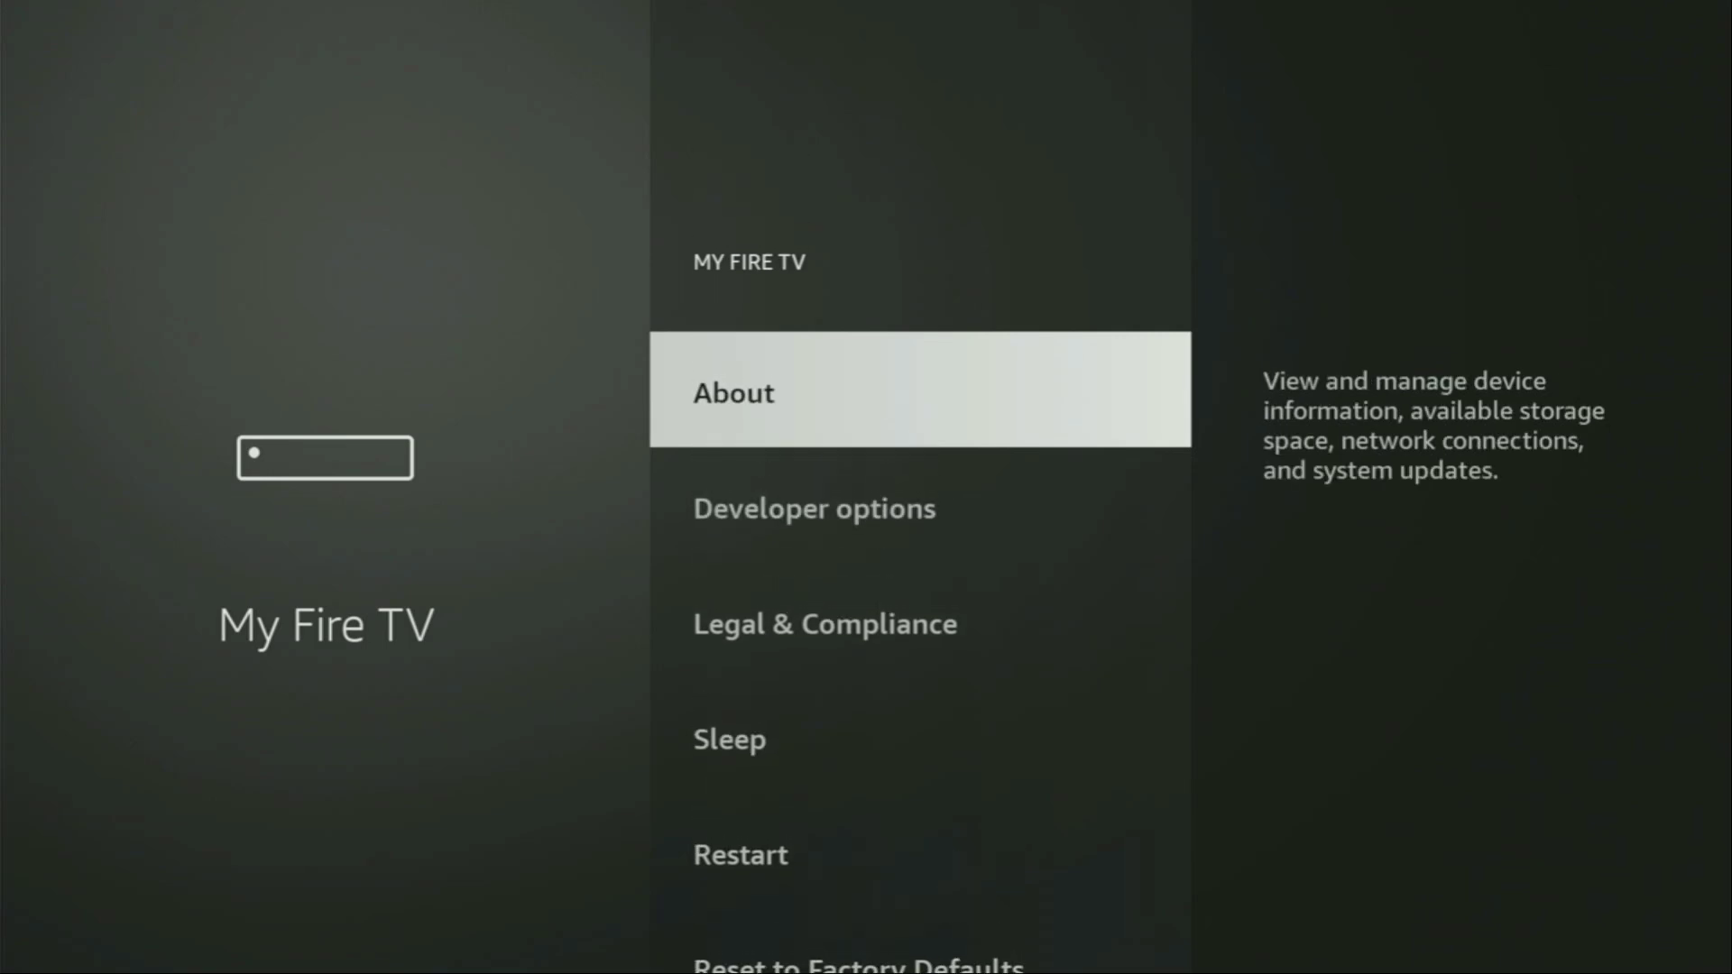
key(Down)
key(Down)
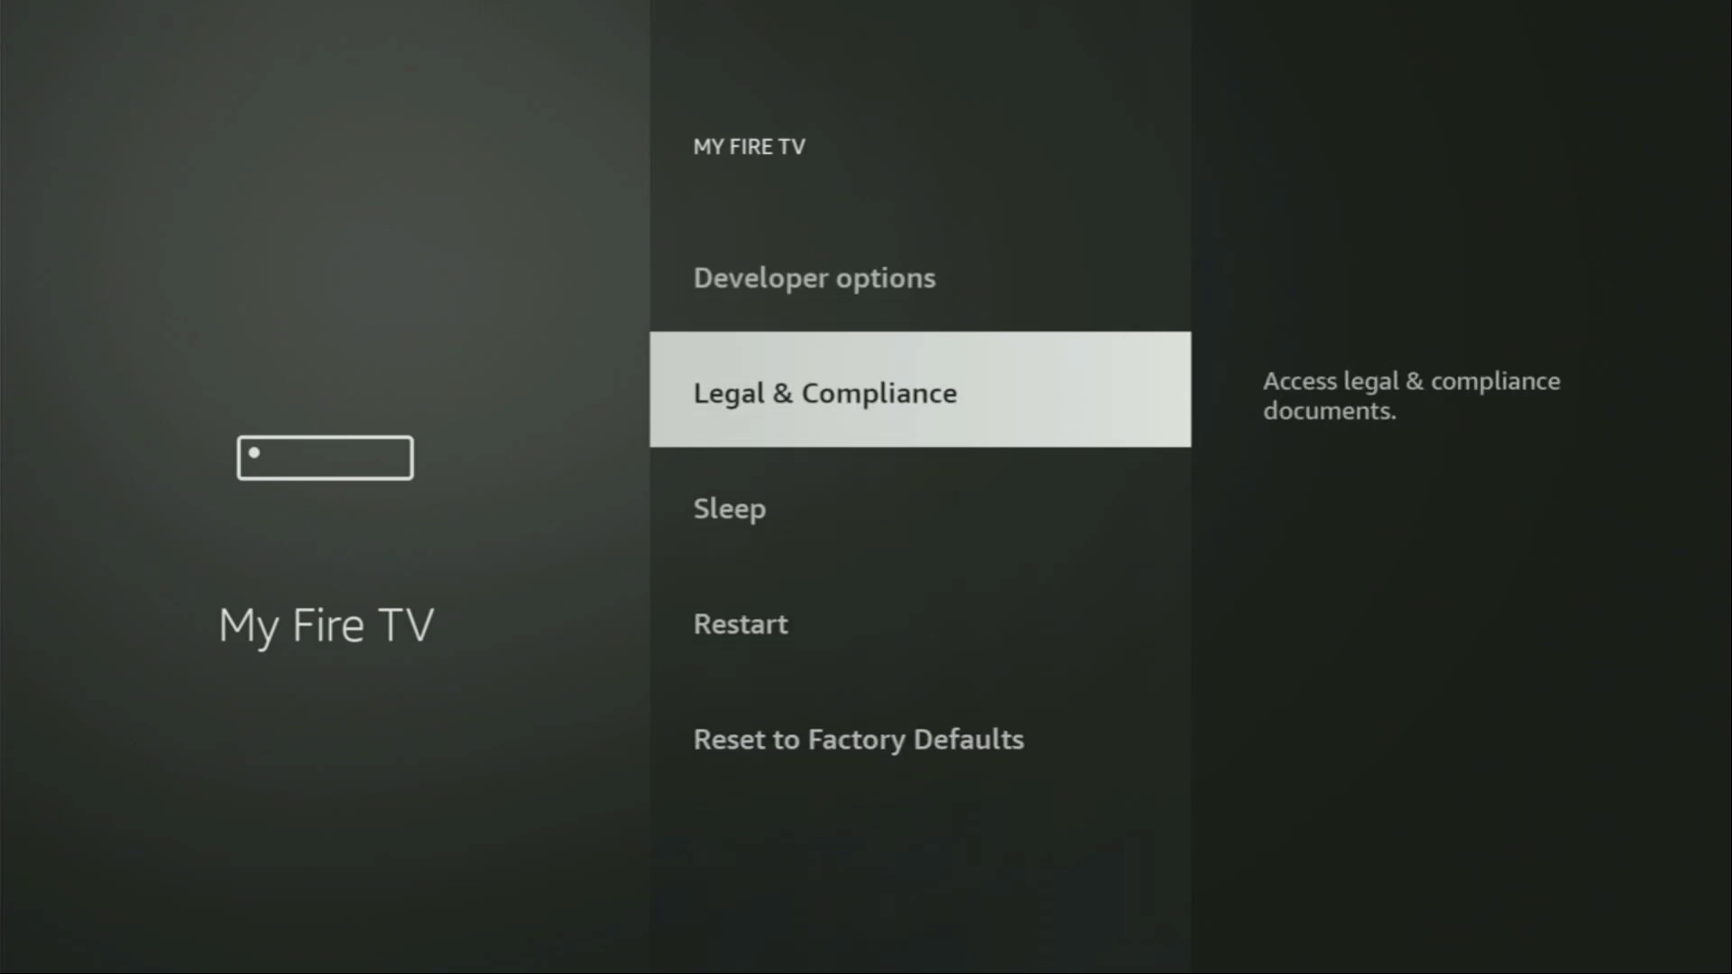
key(Down)
key(Down)
key(Up)
key(Up)
key(Up)
key(Up)
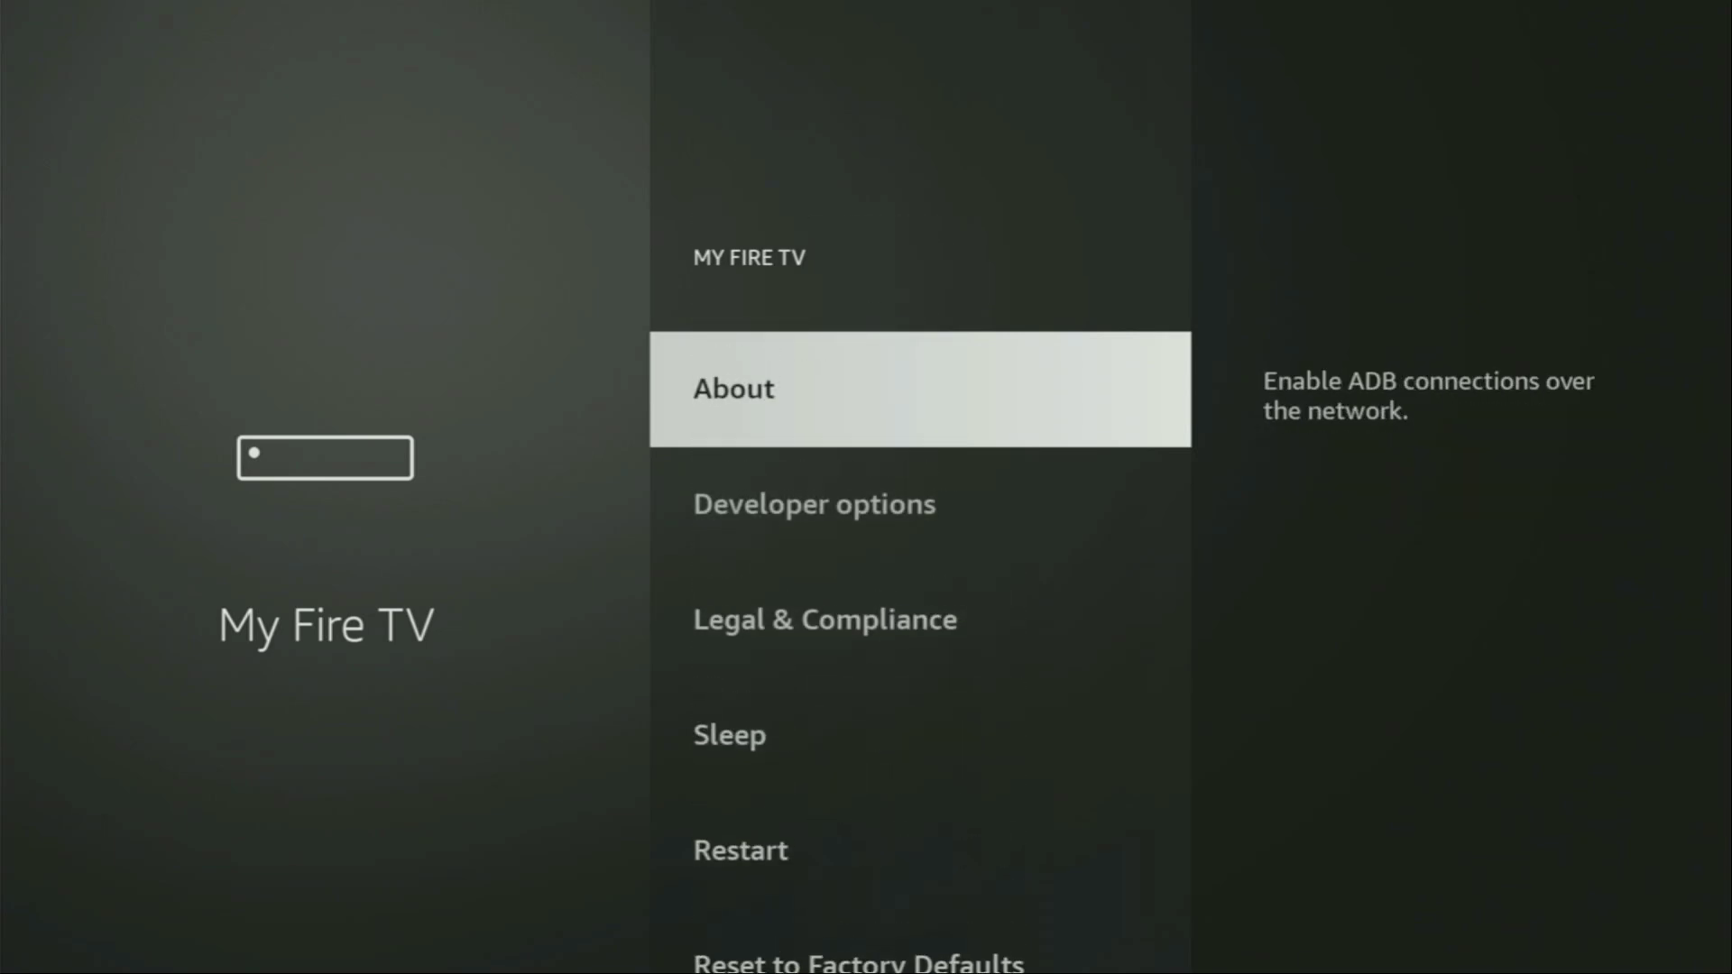
key(Down)
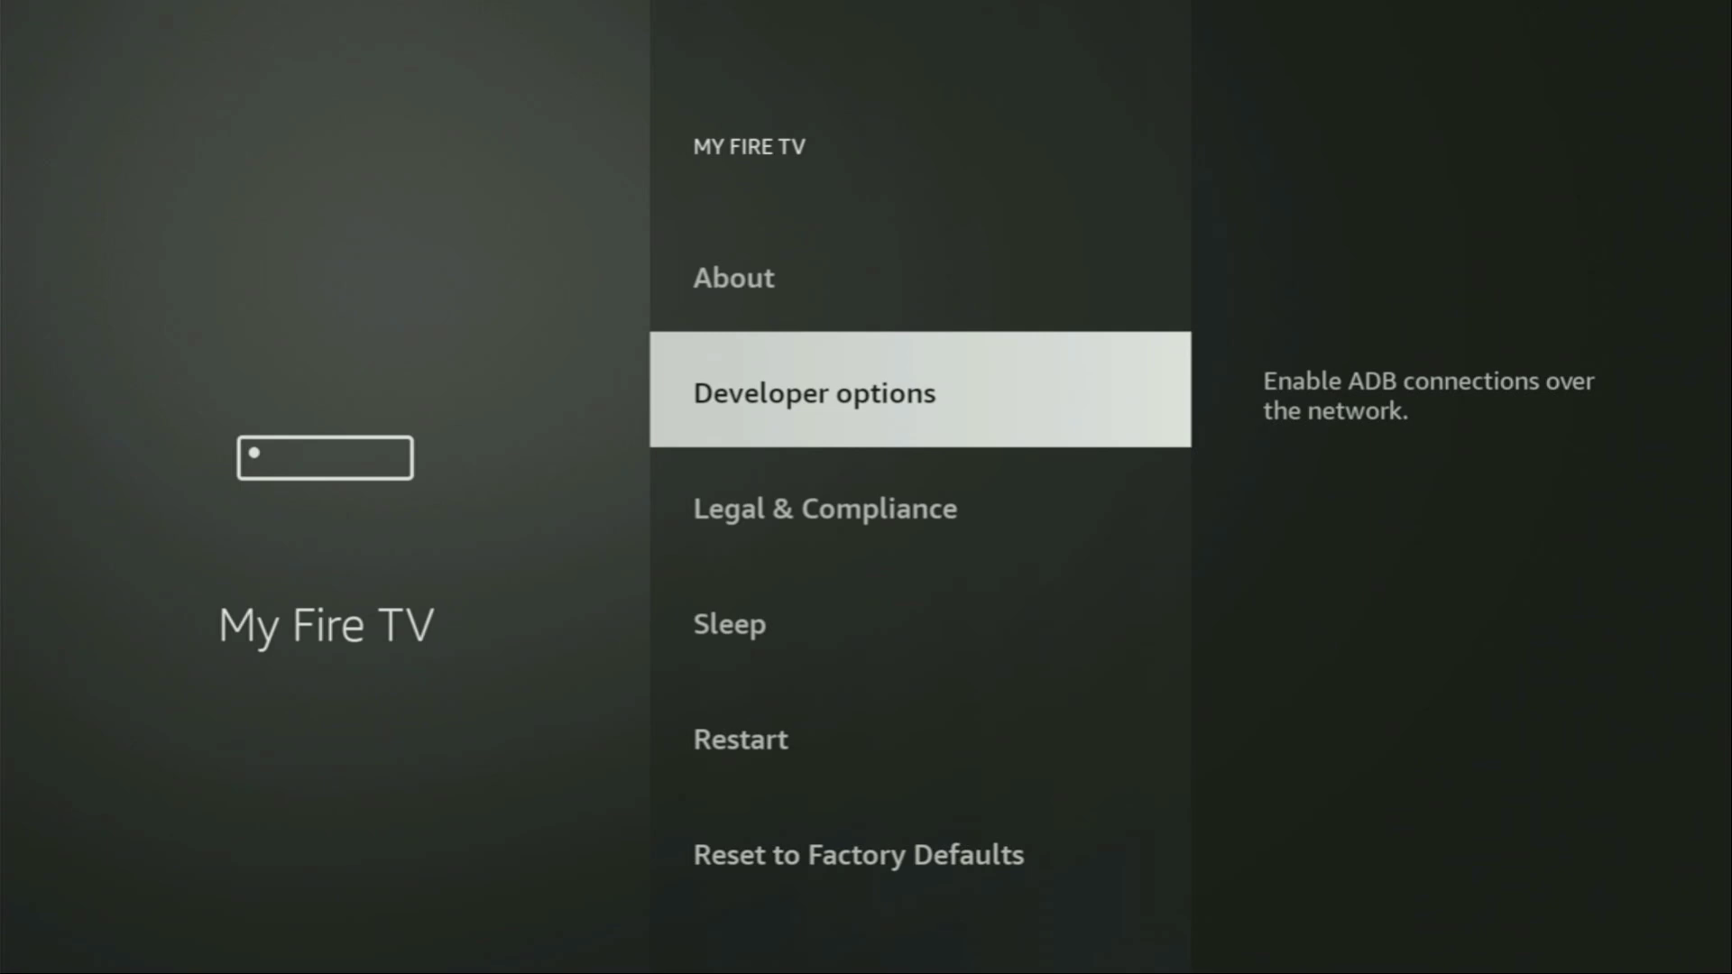
key(Up)
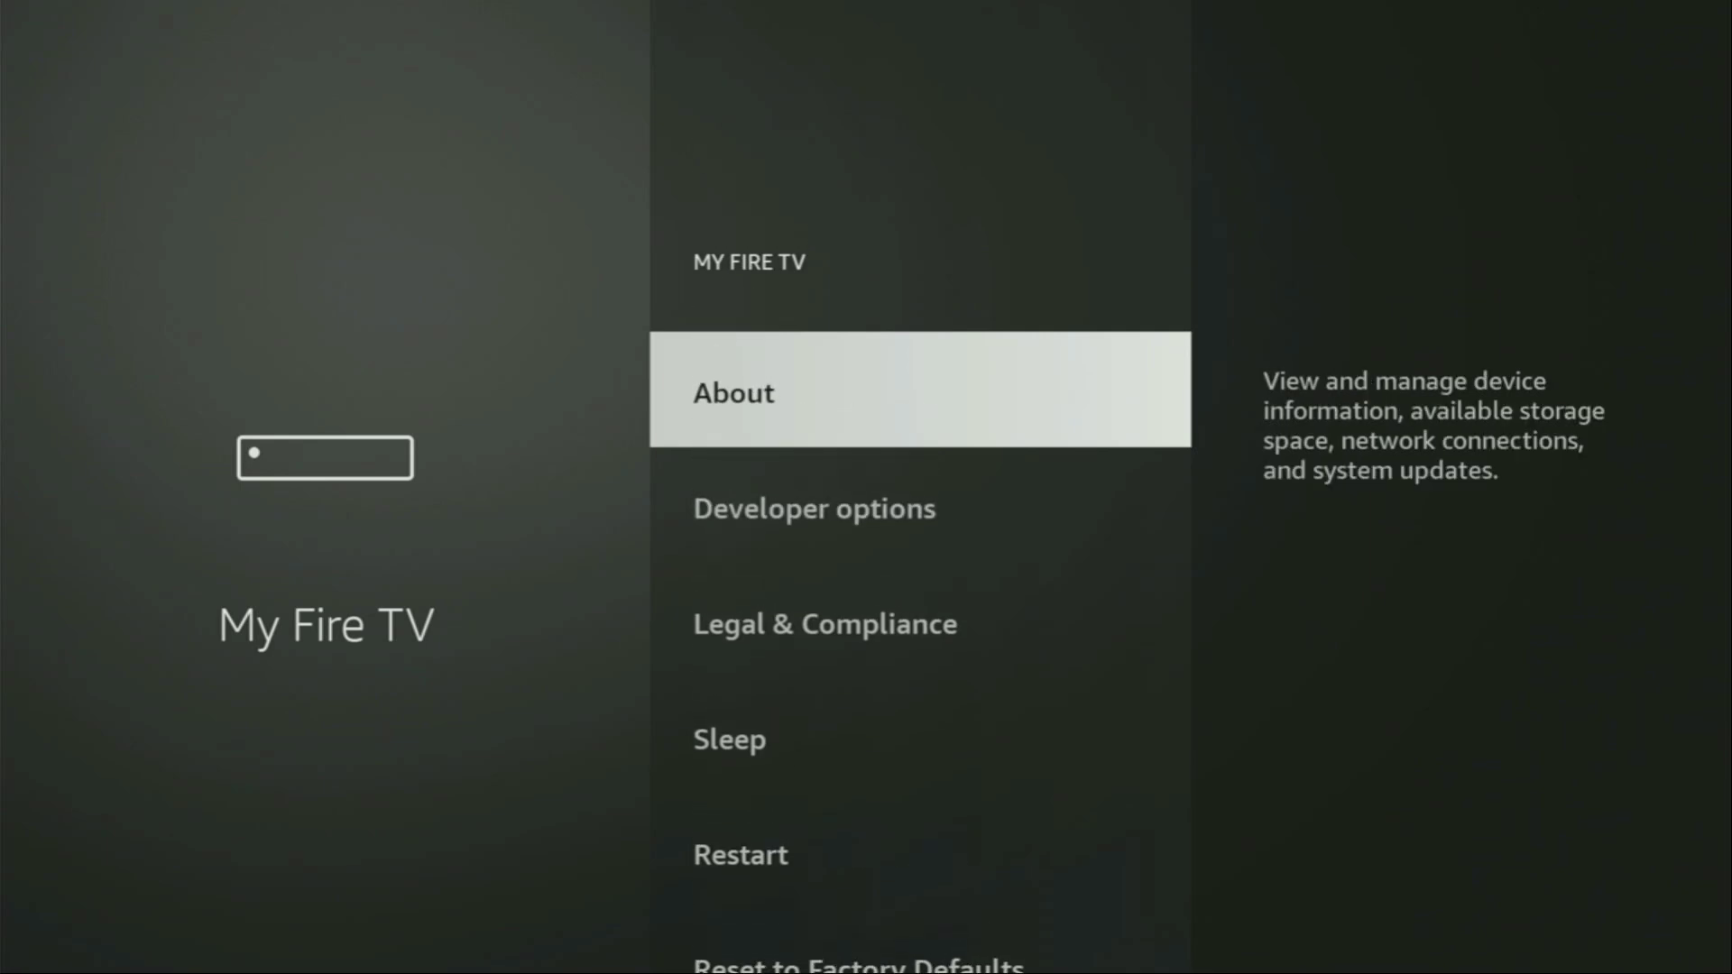
key(Return)
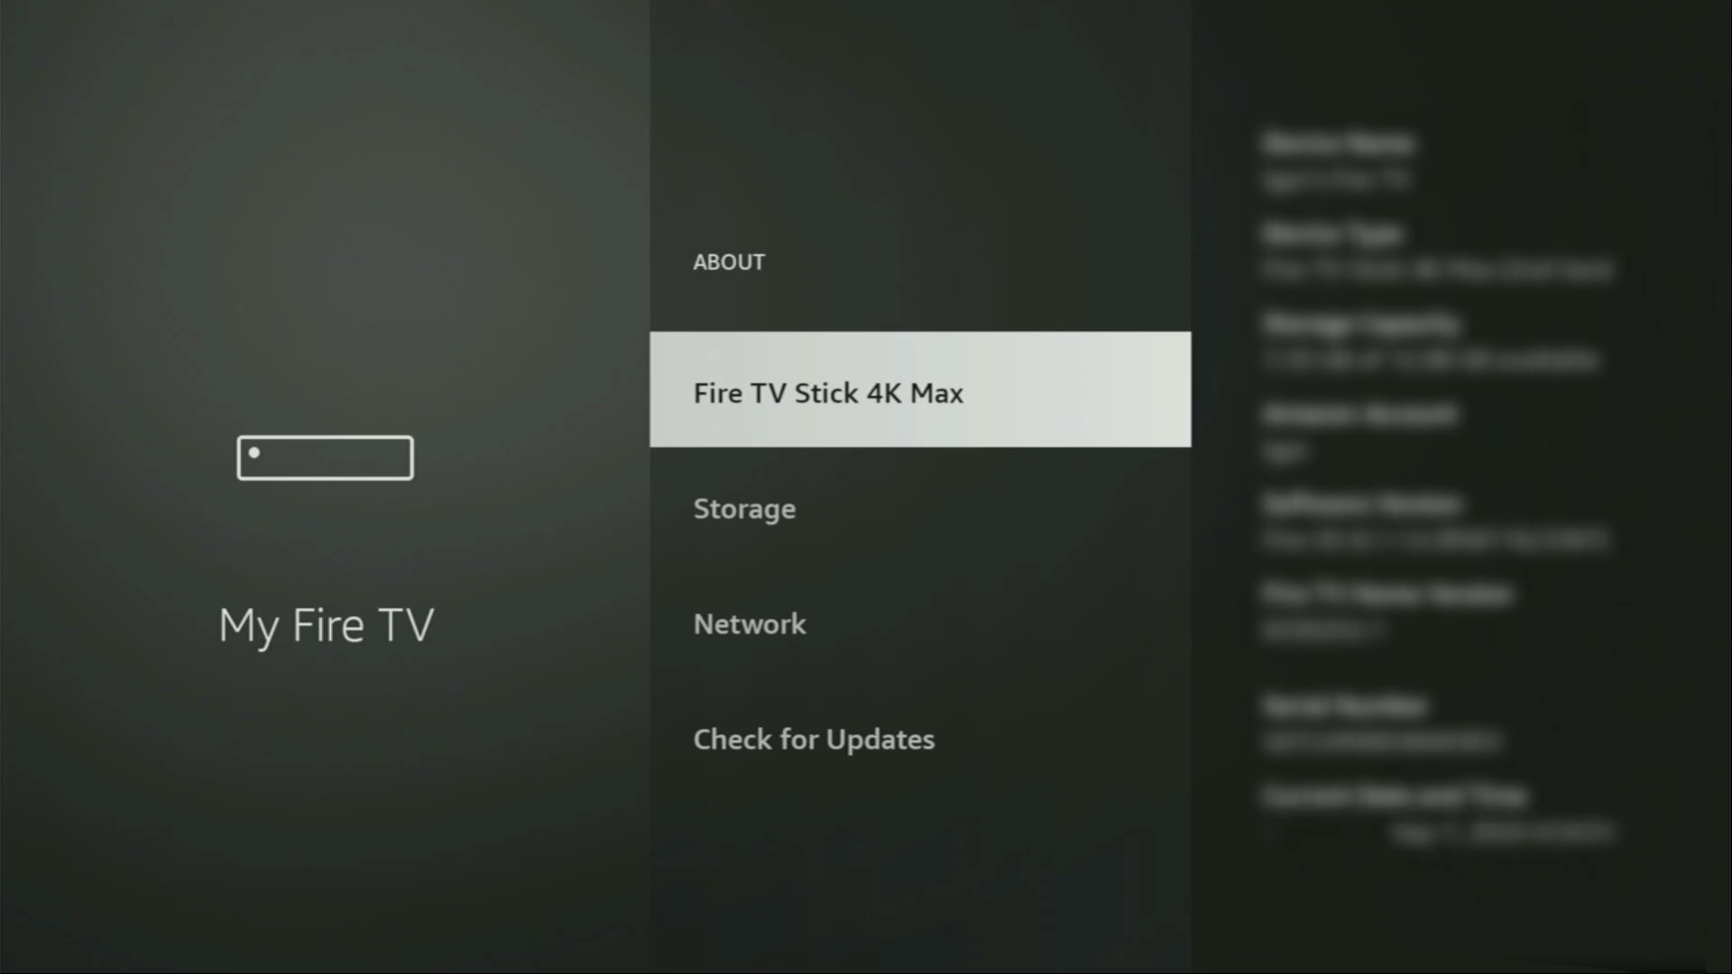
- Select the Fire TV Stick 4K Max entry to confirm developer mode, then go back to My Fire TV
key(Return)
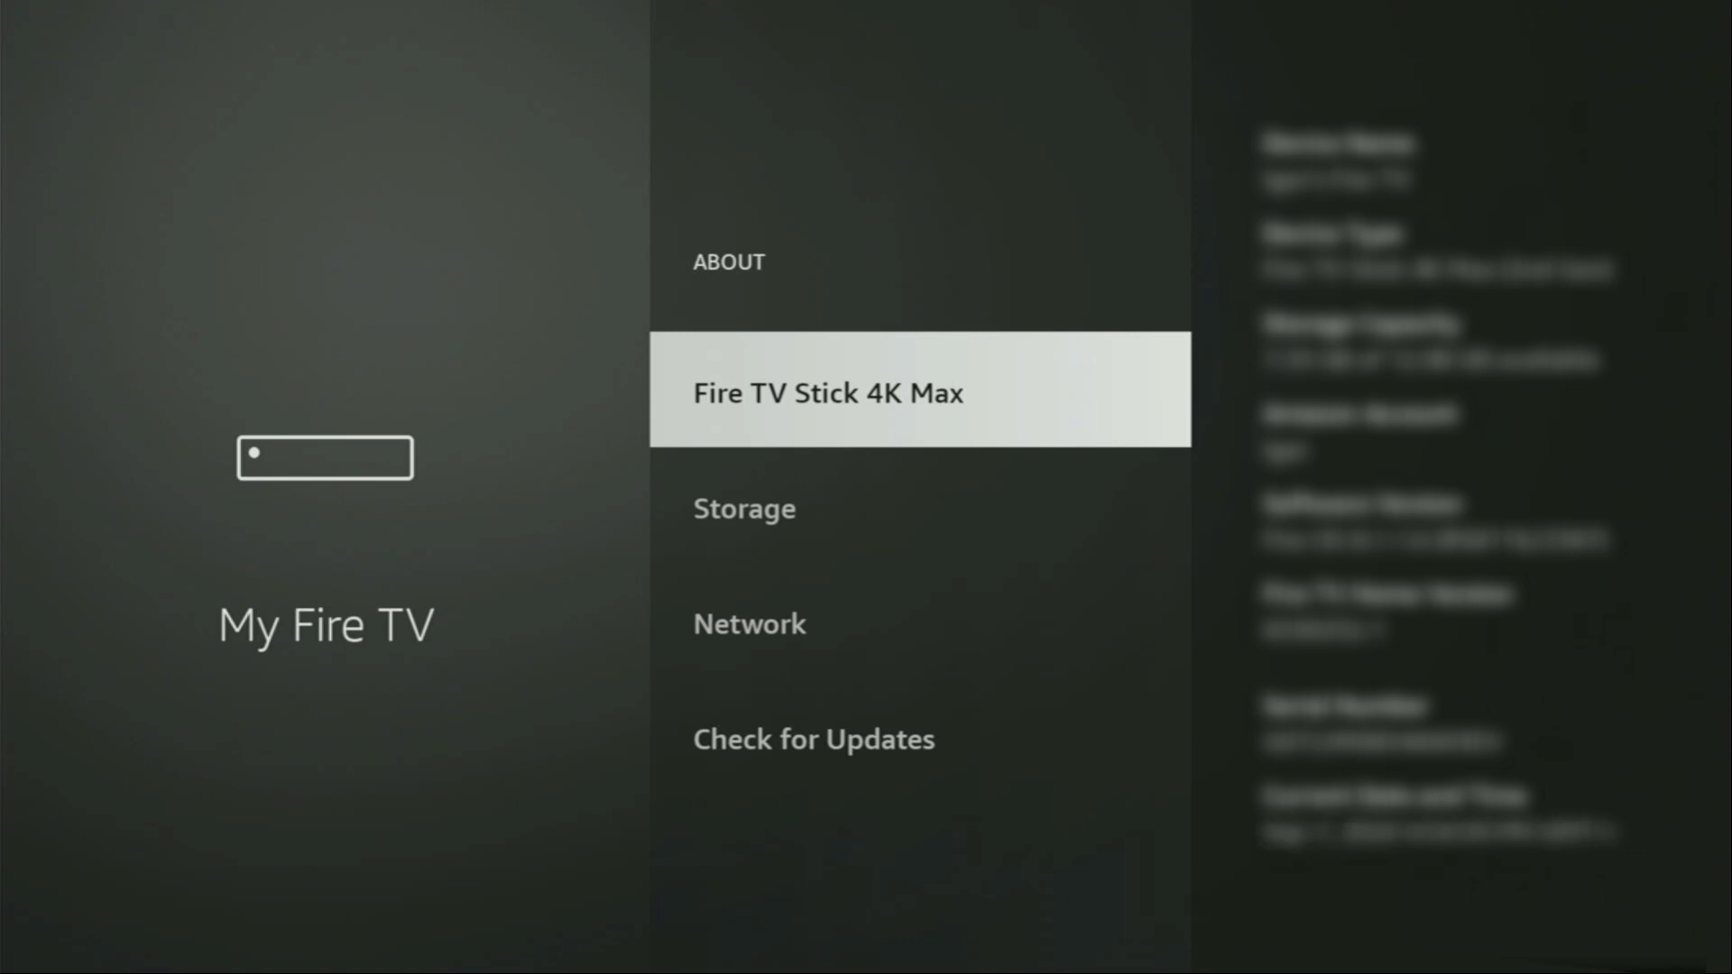
key(Escape)
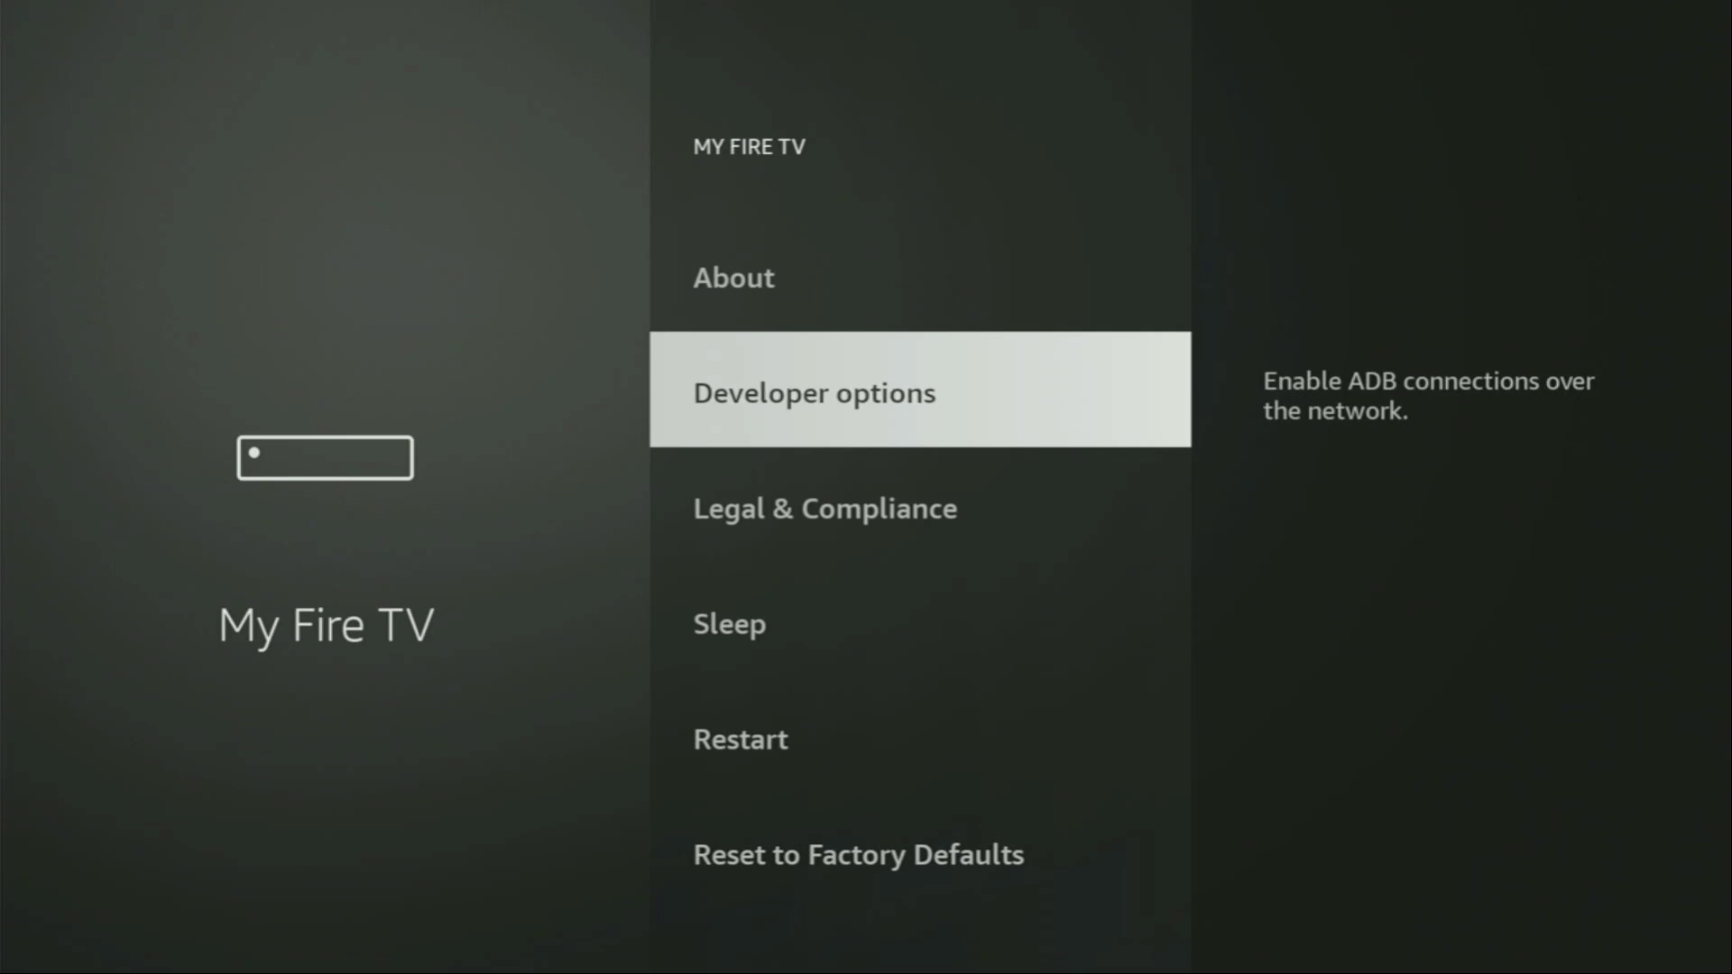
- In Developer options > Install unknown apps, ensure Downloader is set to ON
key(Return)
key(Return)
key(Return)
key(Down)
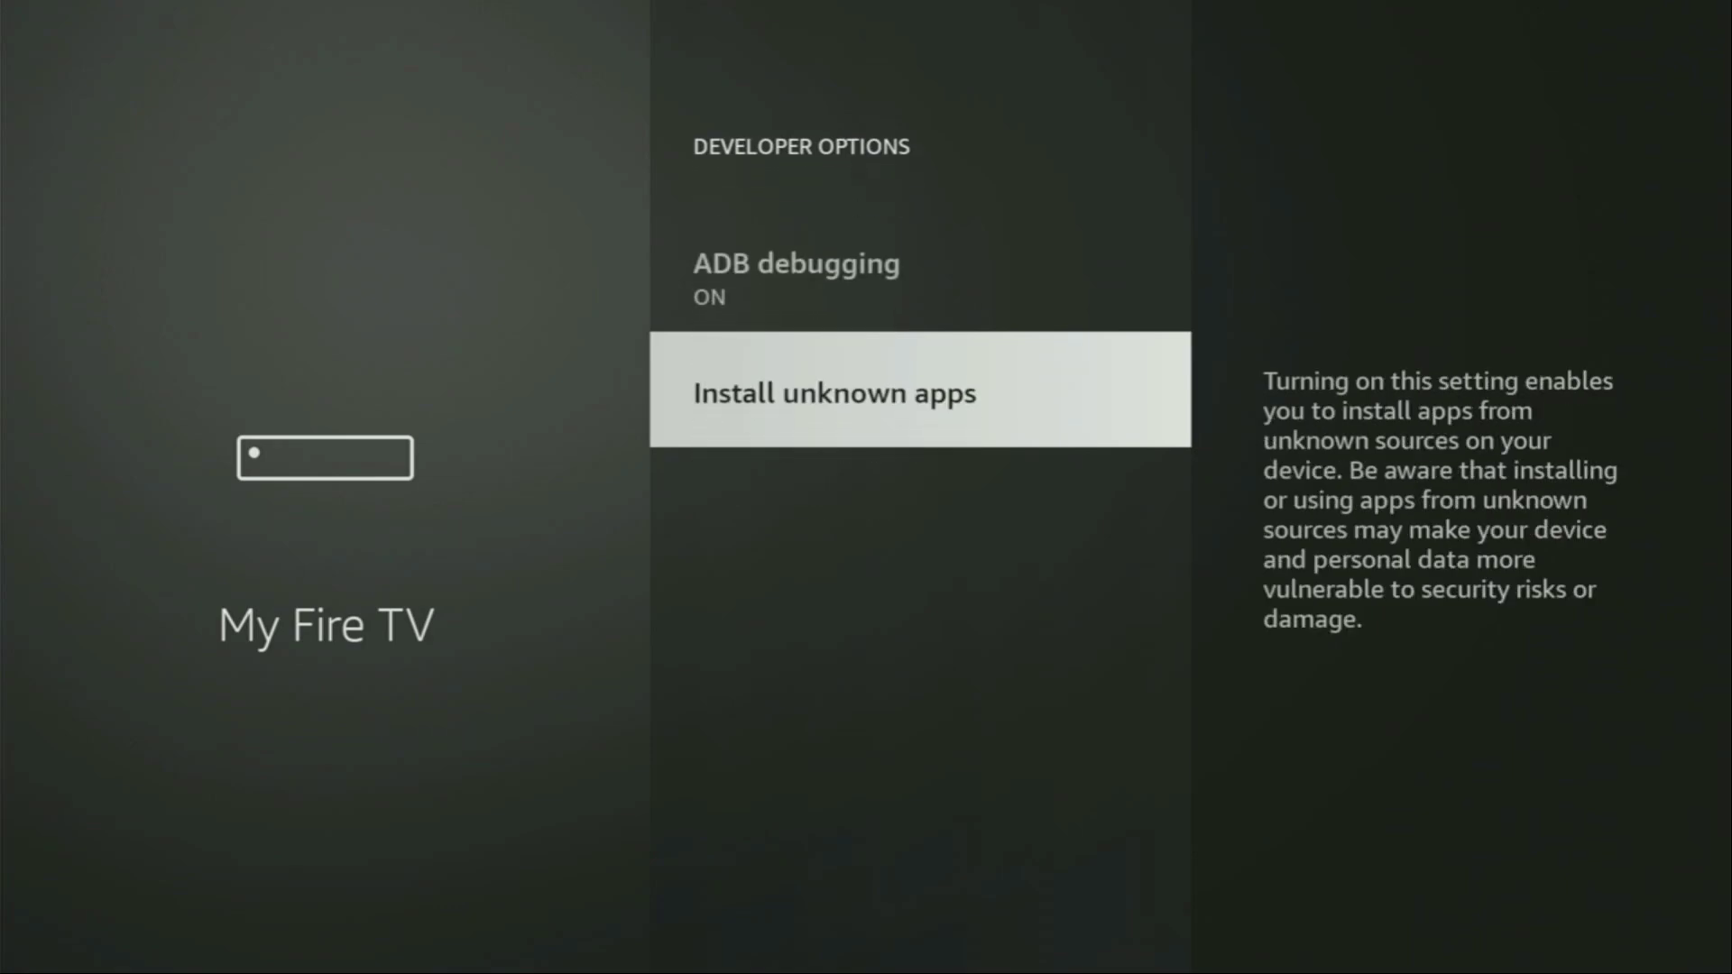
key(Return)
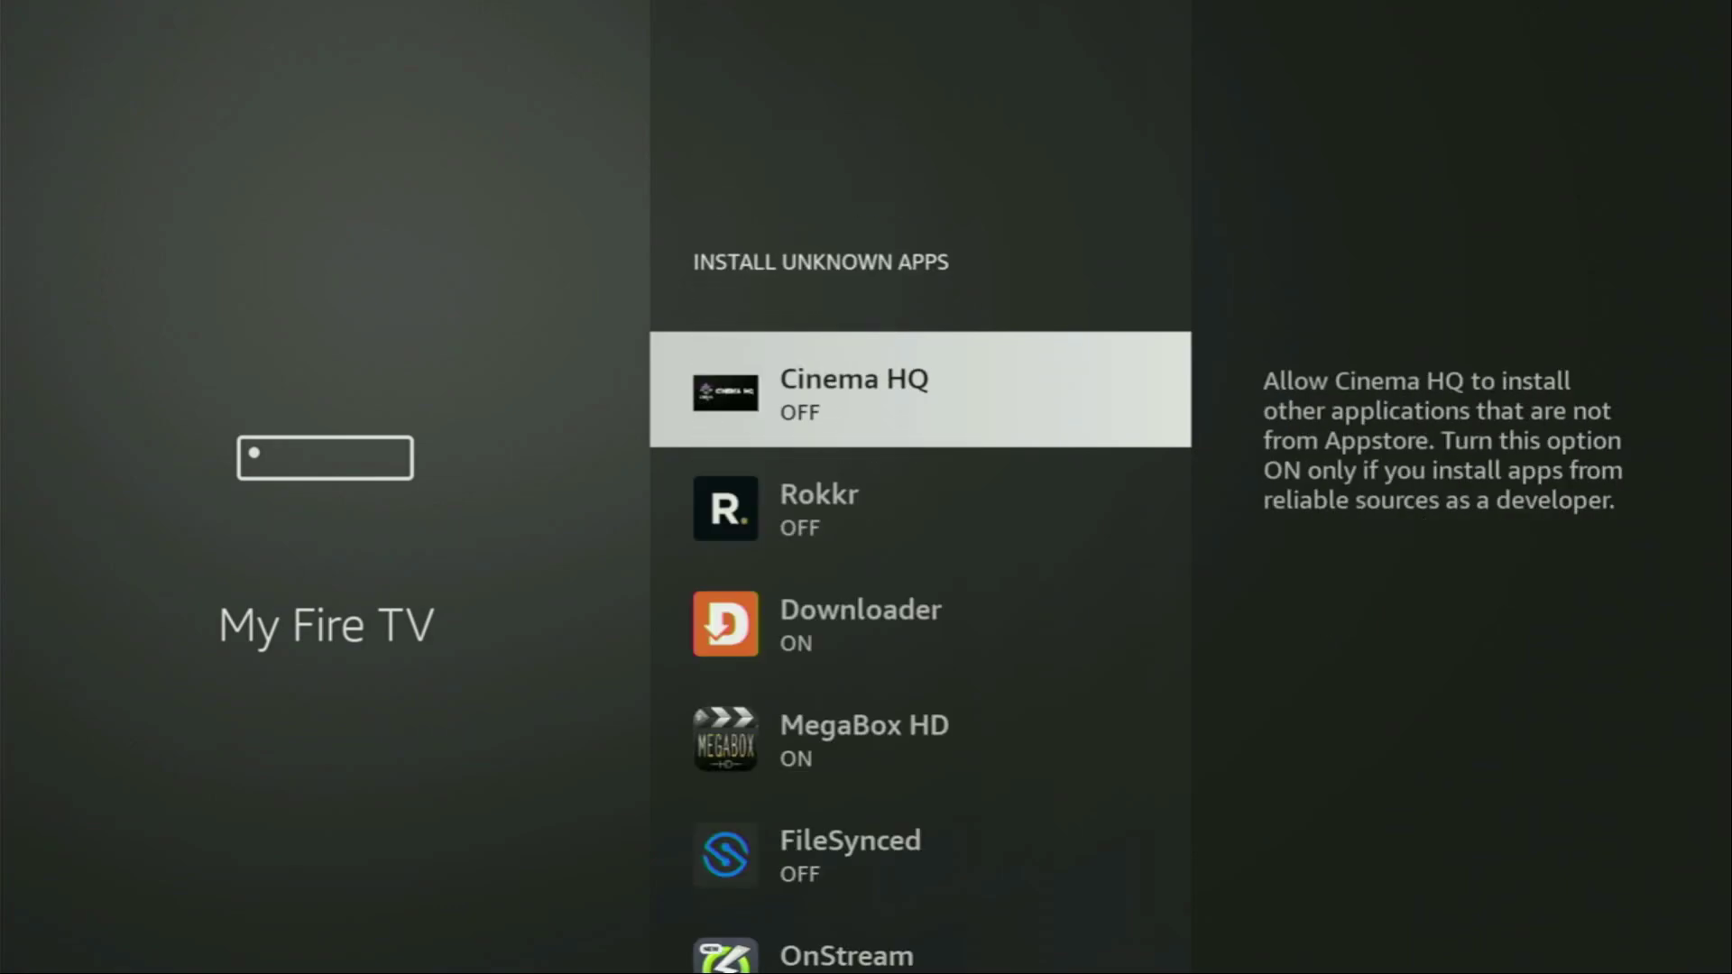
key(Down)
key(Down)
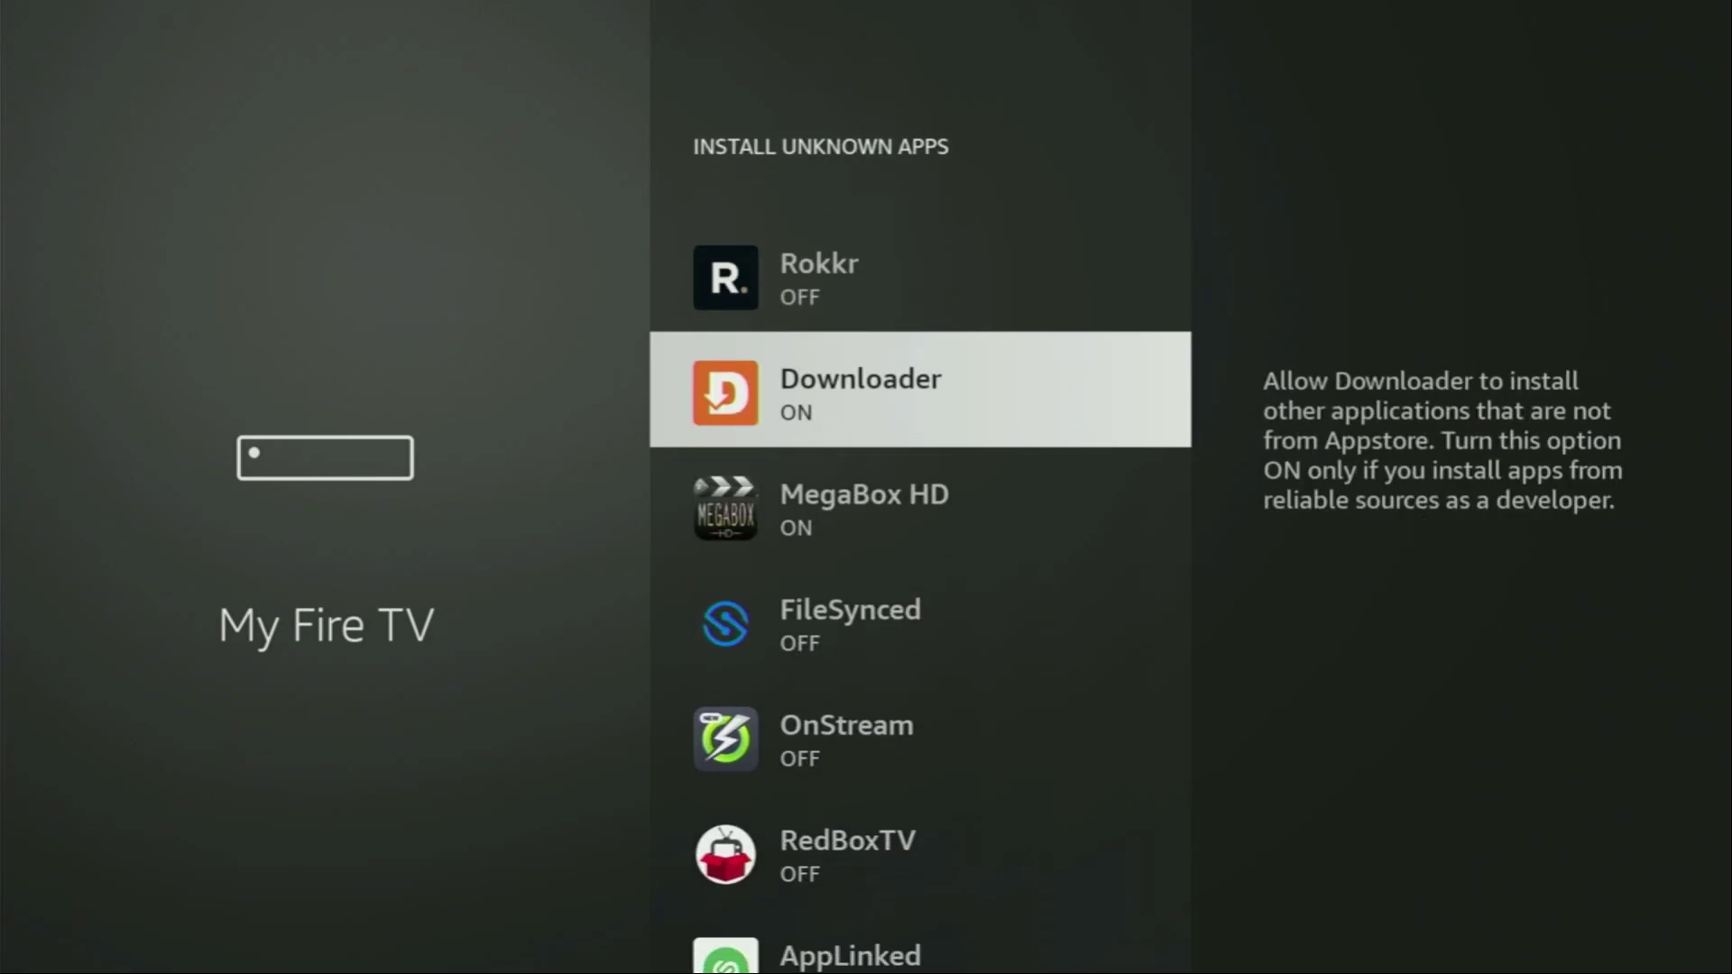
key(Return)
key(Return)
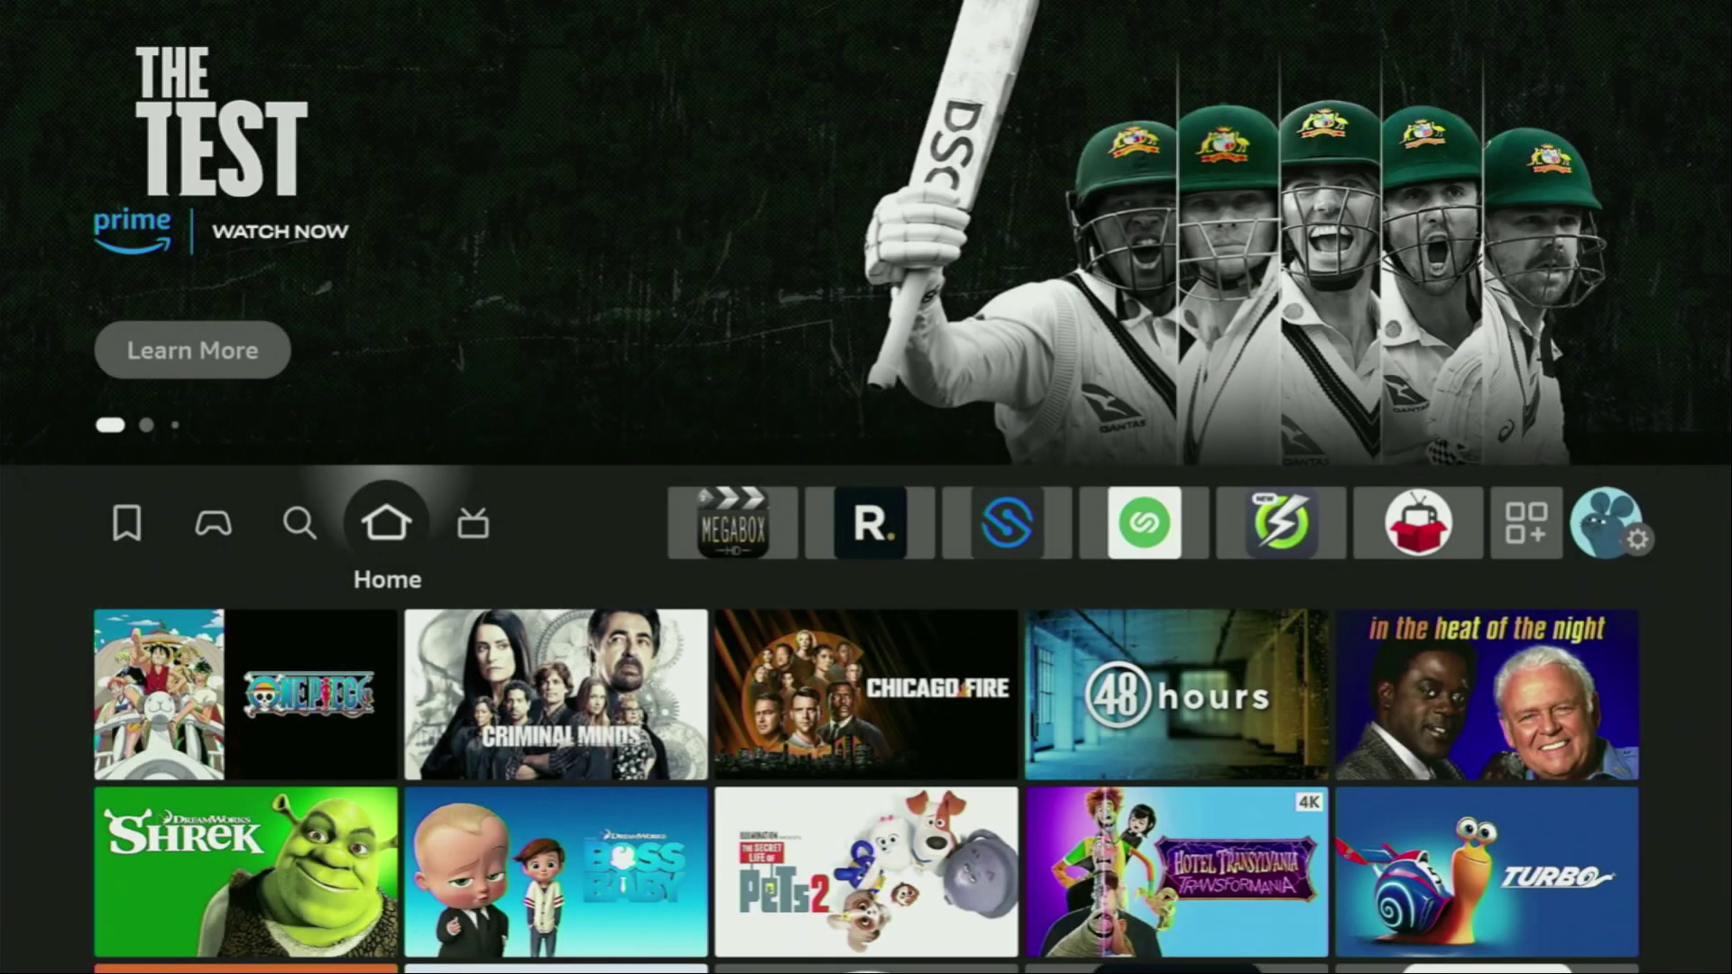
- Open Your Apps & Channels and launch the NordVPN tile
key(Right)
key(Right)
key(Right)
key(Right)
key(Right)
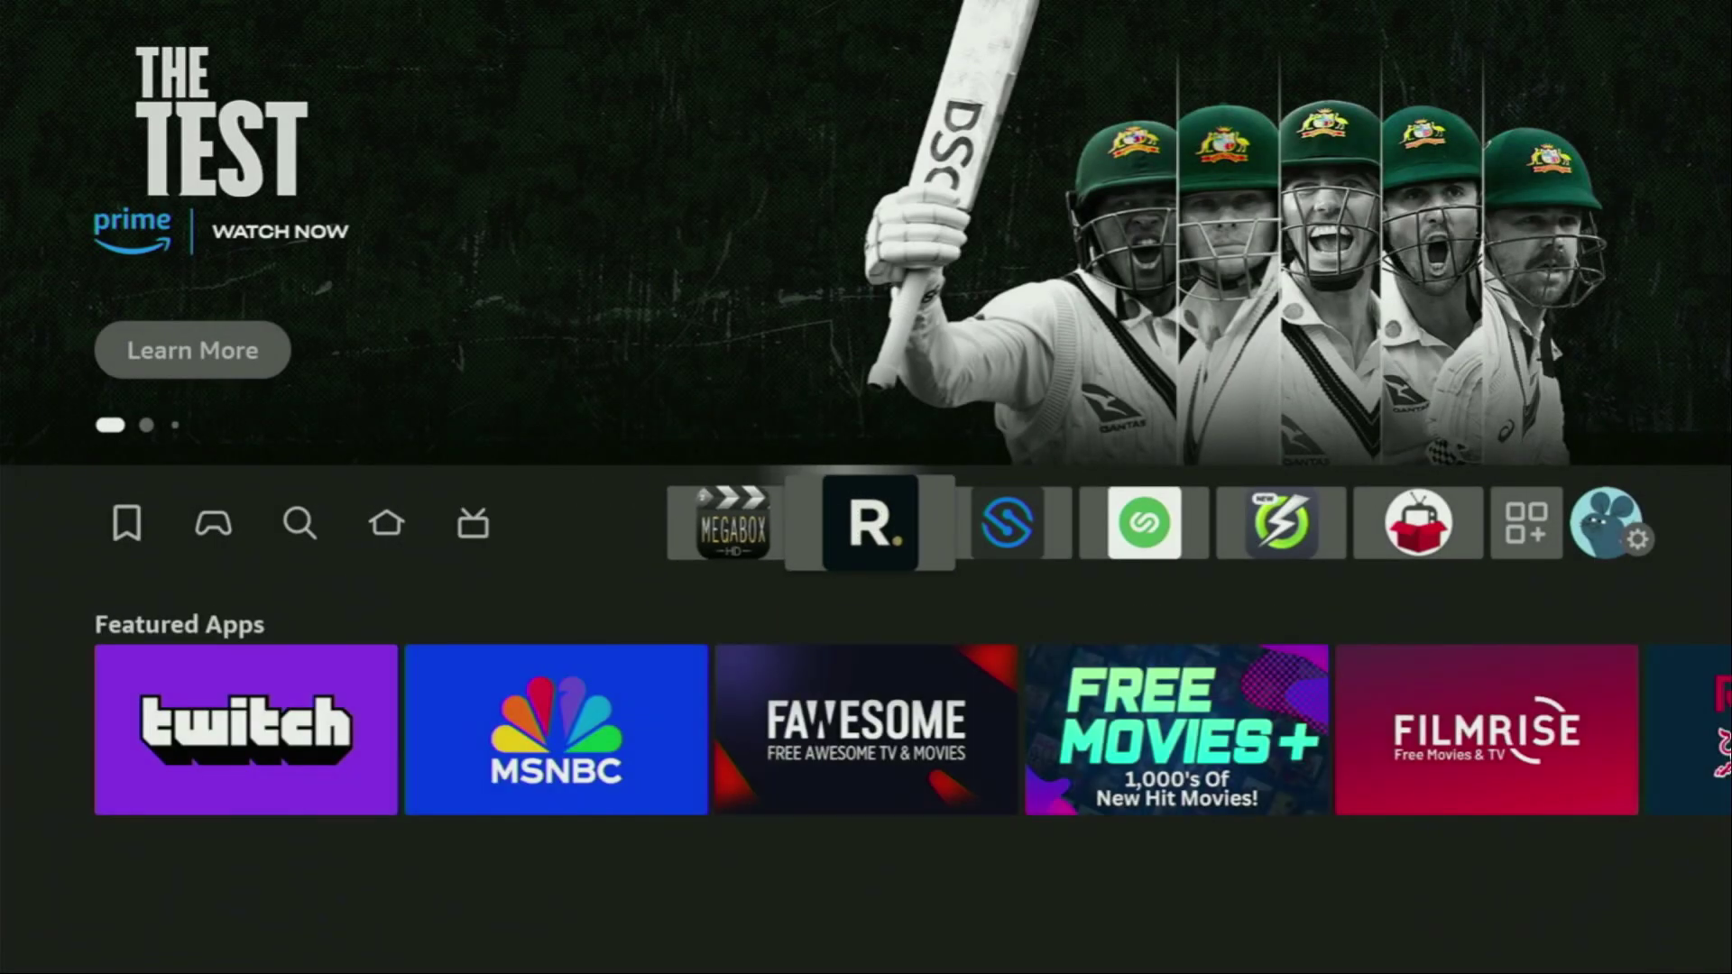
key(Right)
key(Right)
key(Right)
key(Down)
key(Down)
key(Return)
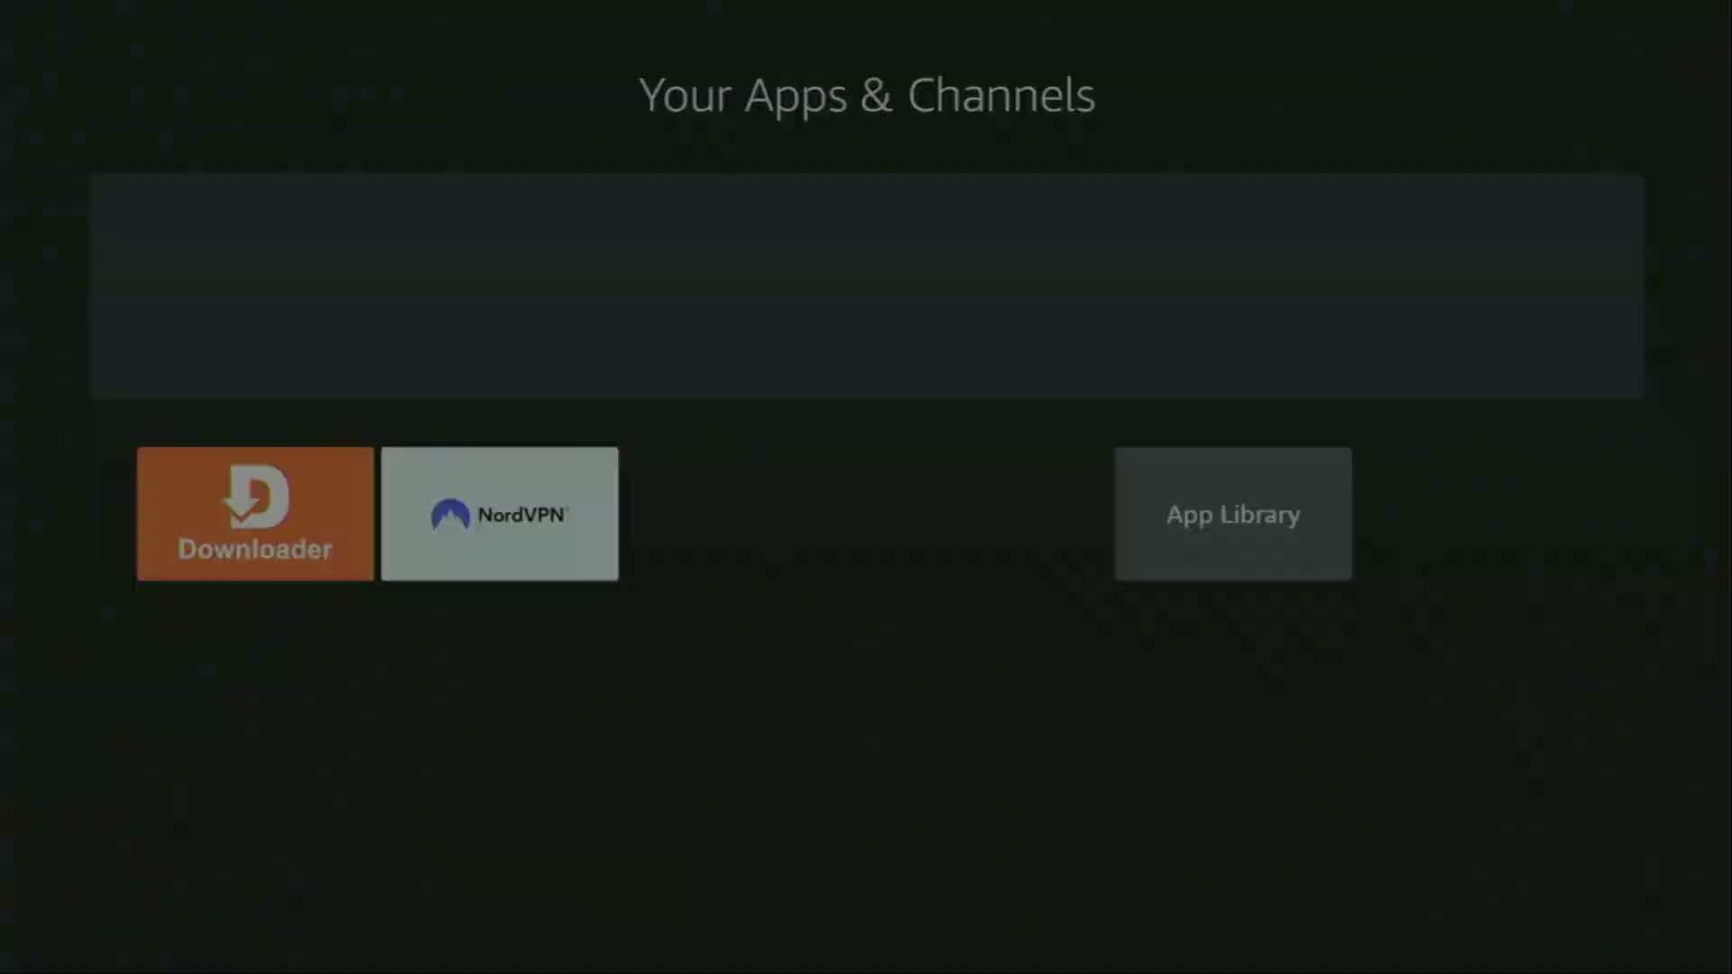
key(Down)
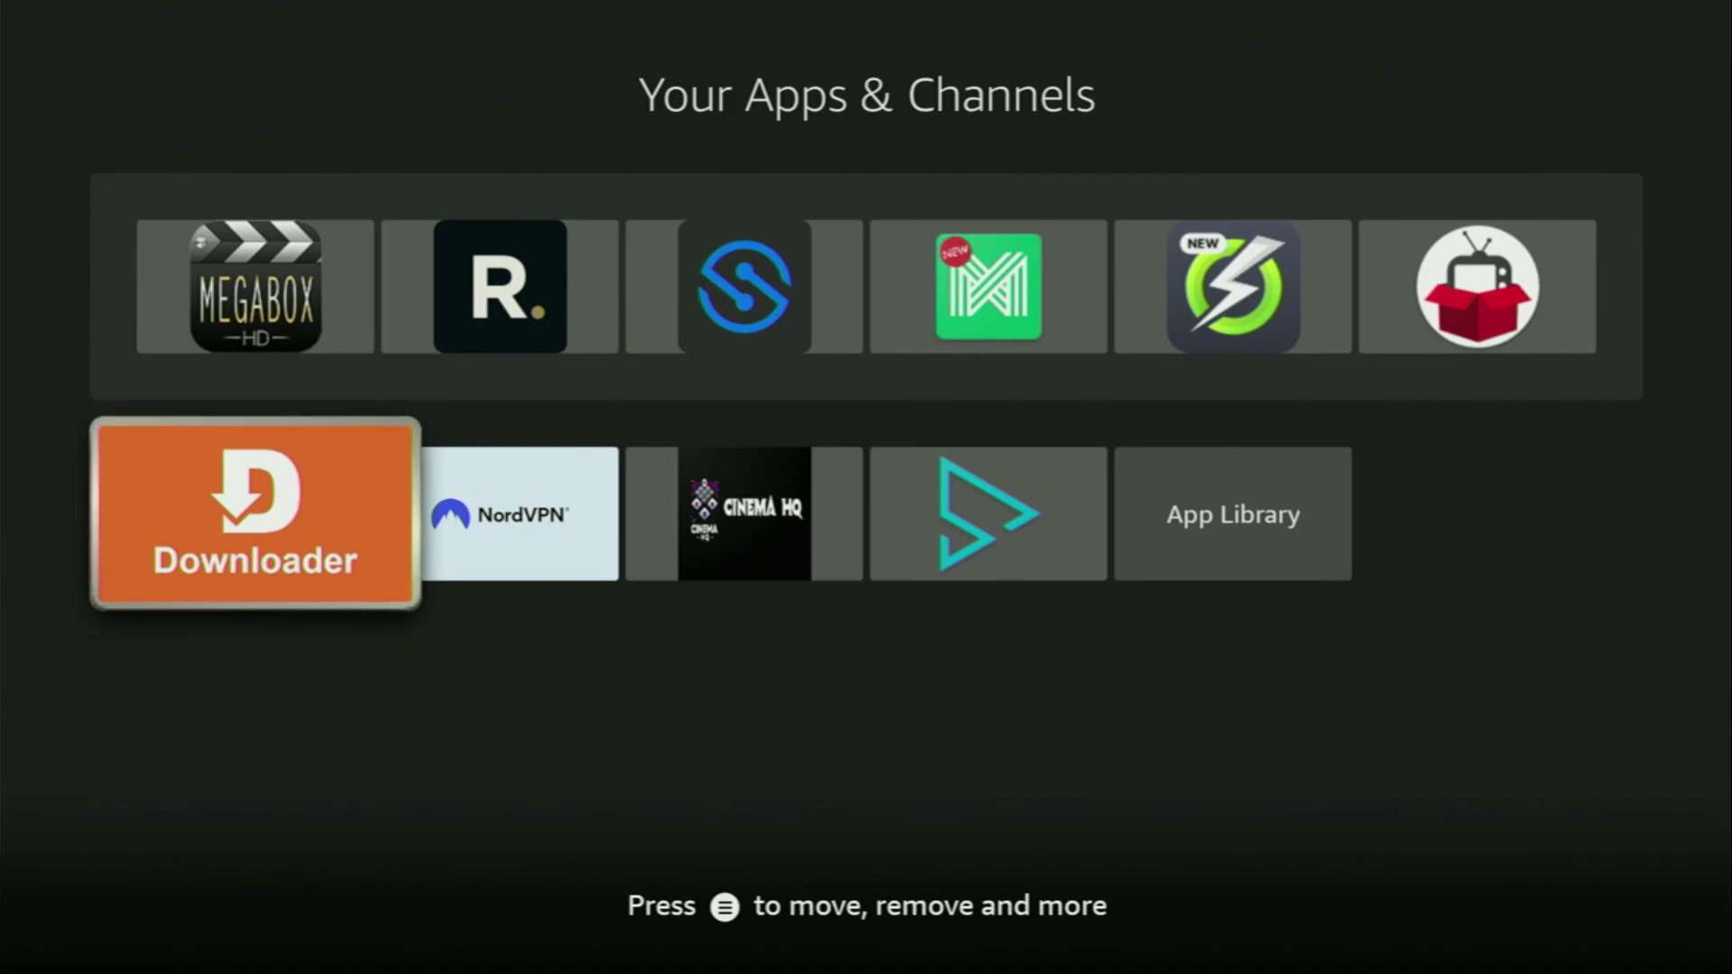
key(Right)
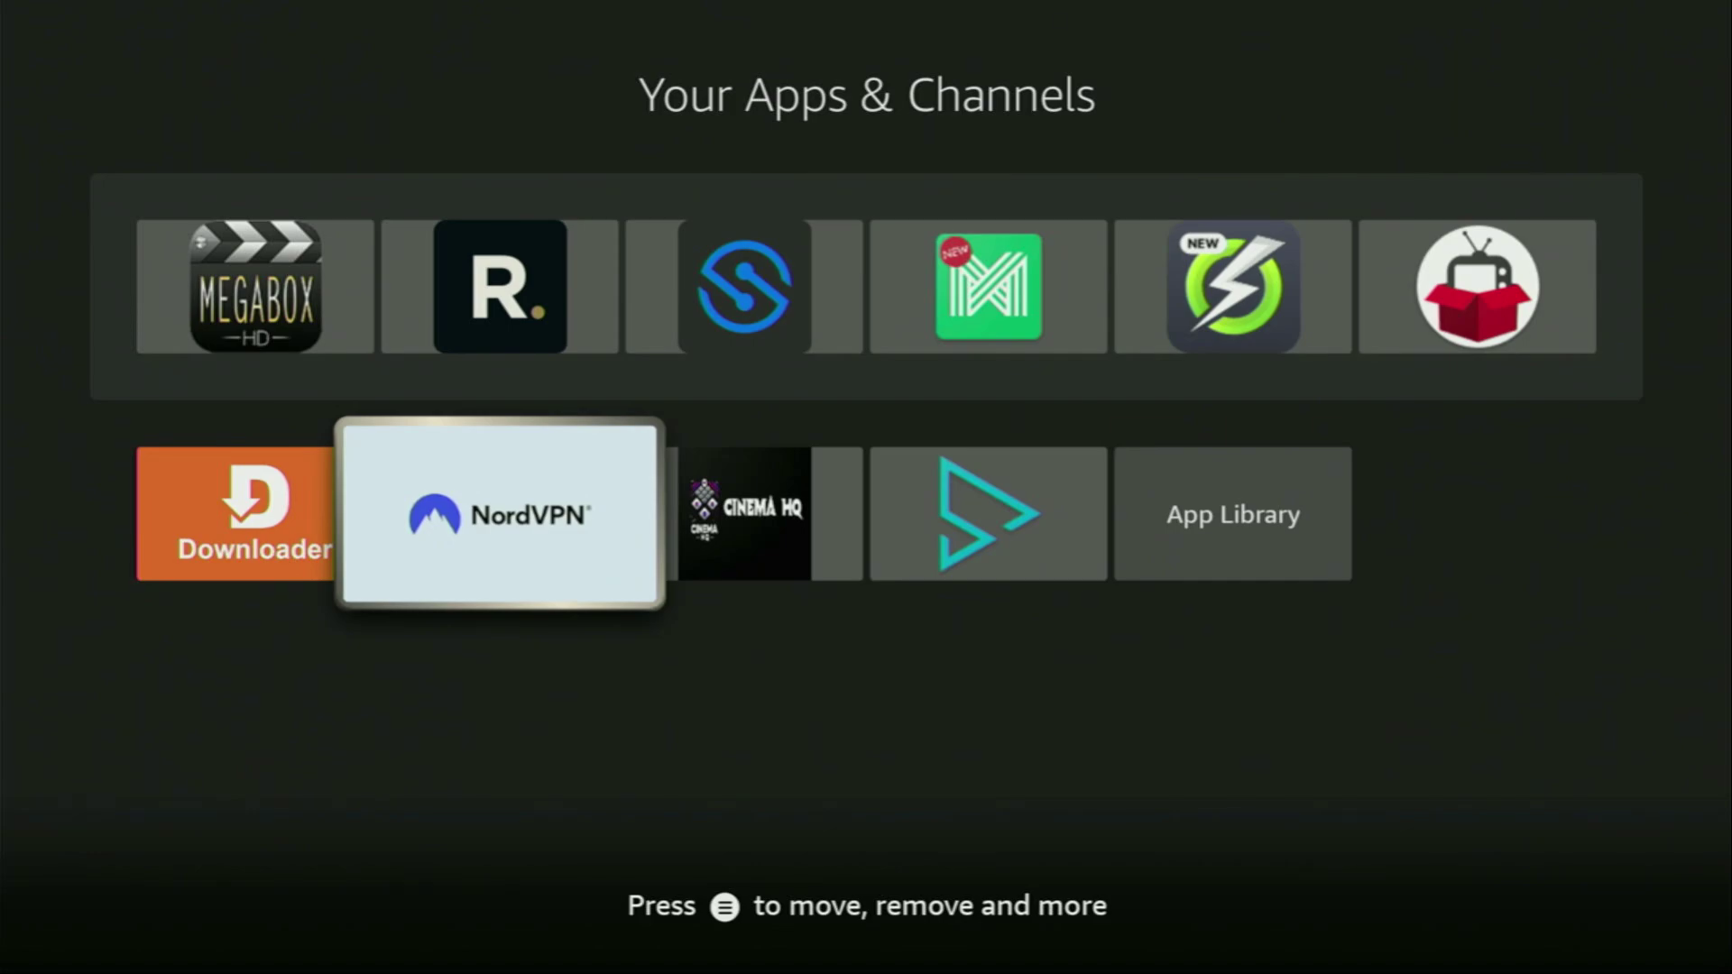
key(Return)
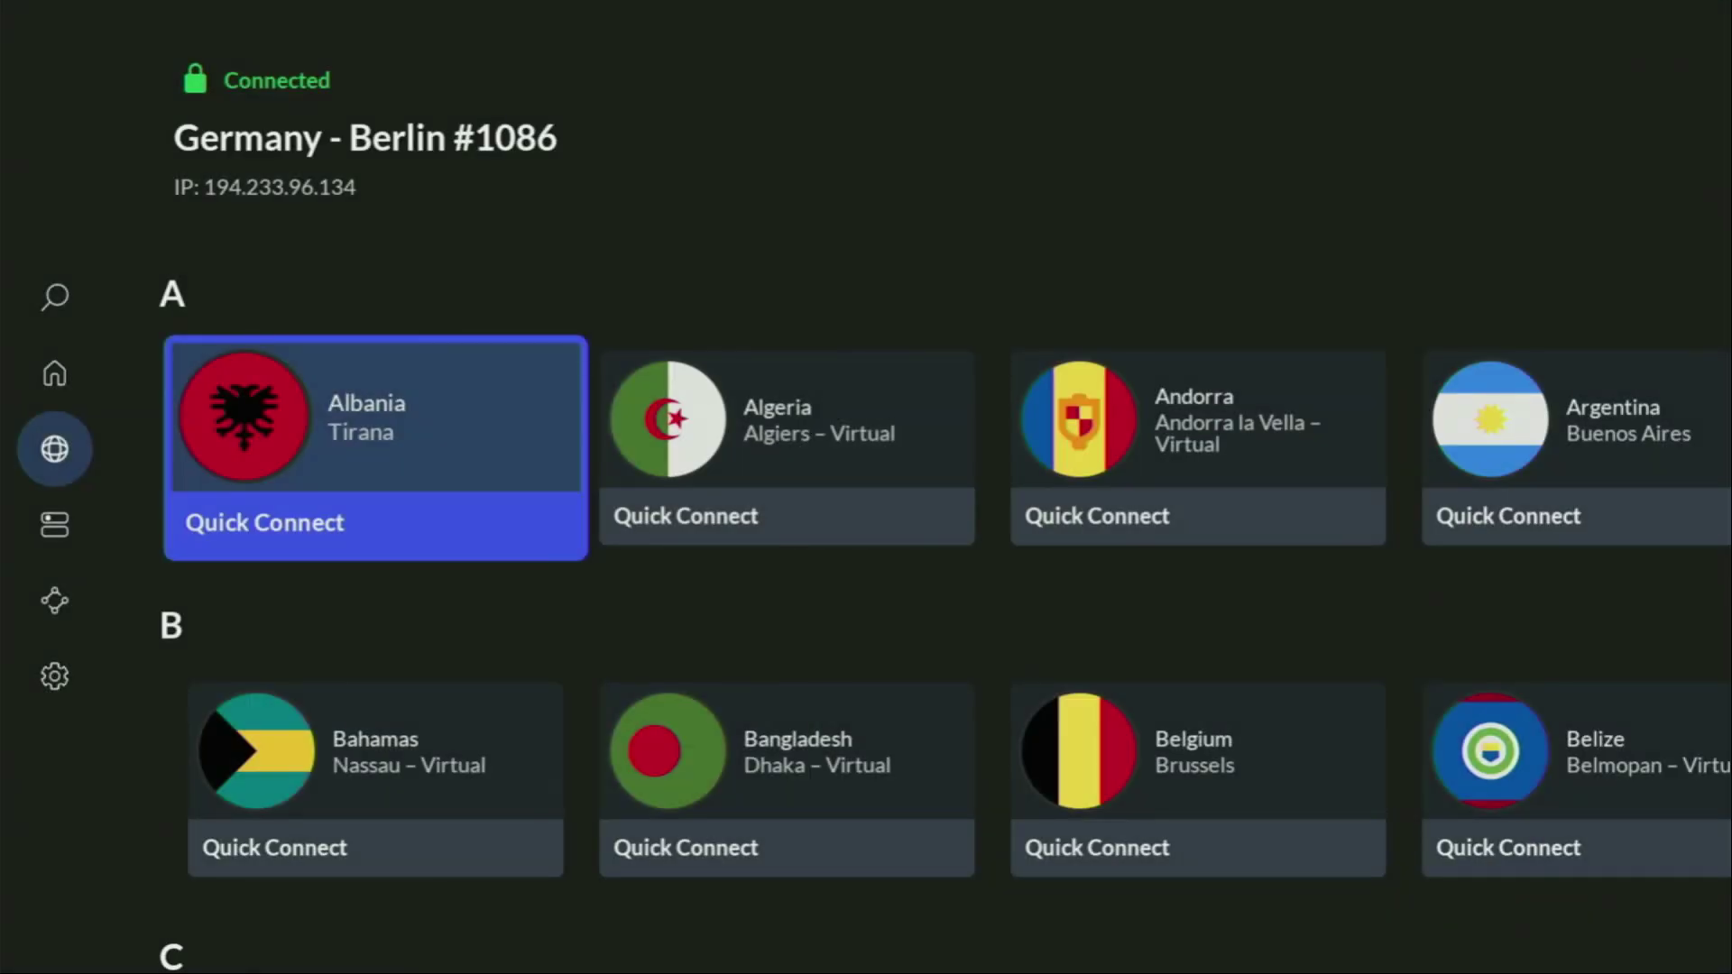
- Scroll the NordVPN country list down to Romania and quick-connect to Bucharest #71
key(Down)
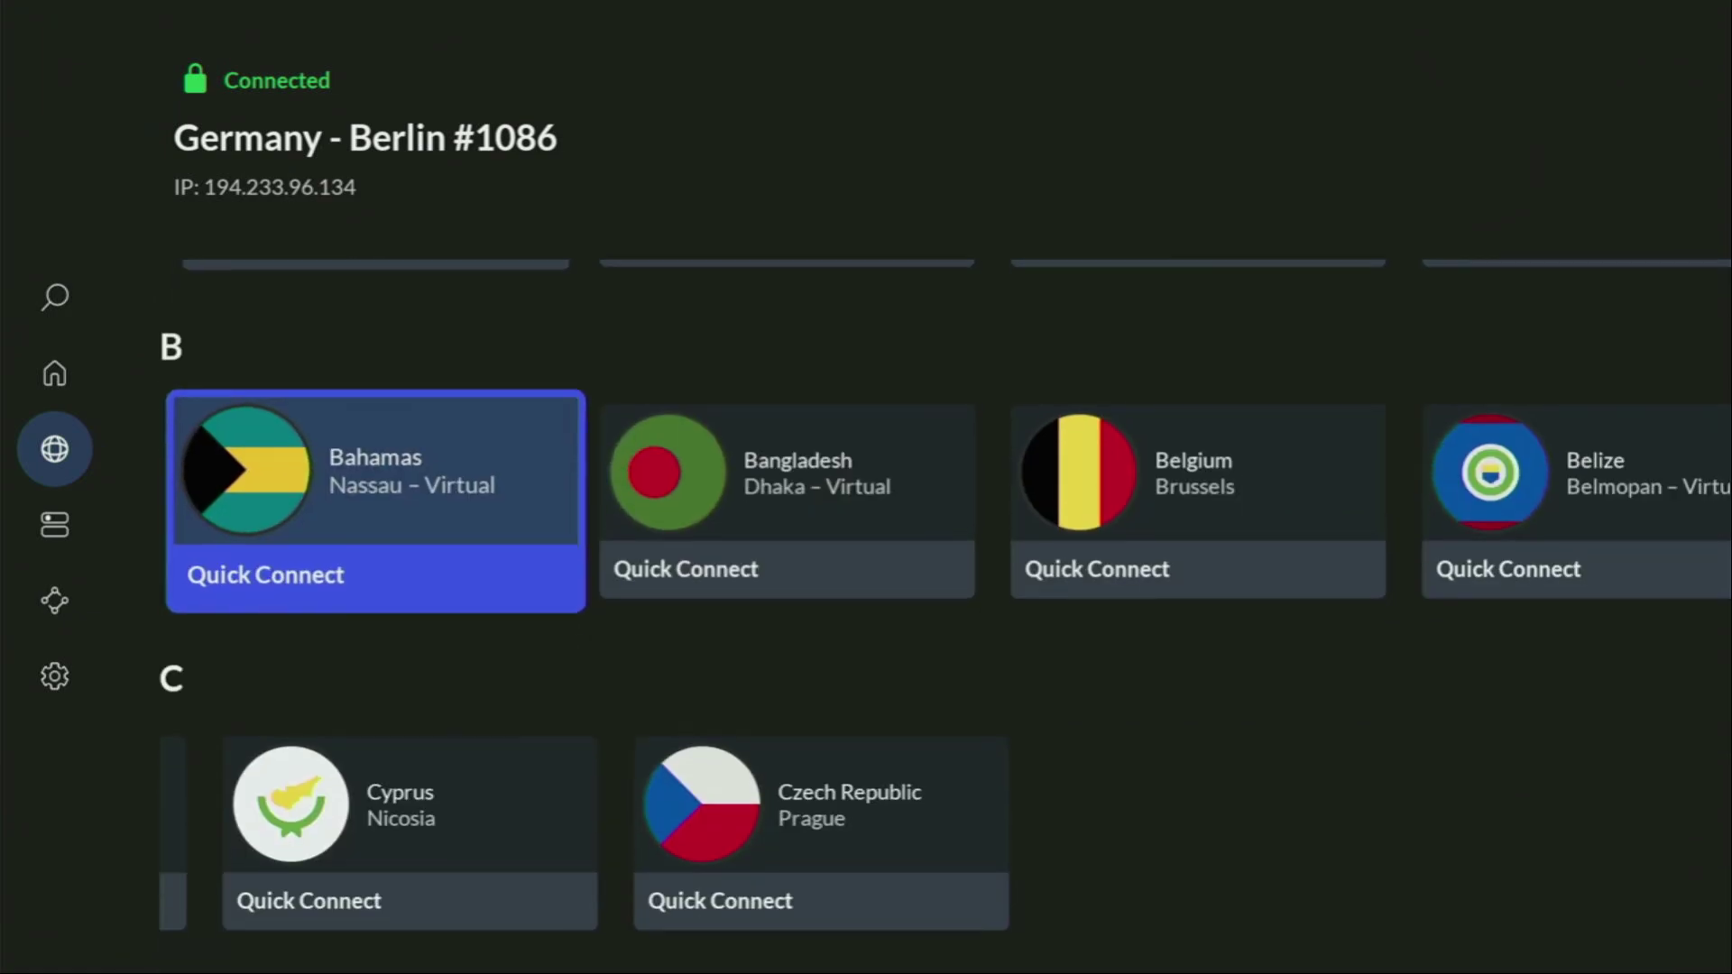
key(Right)
key(Right)
key(Right)
key(Right)
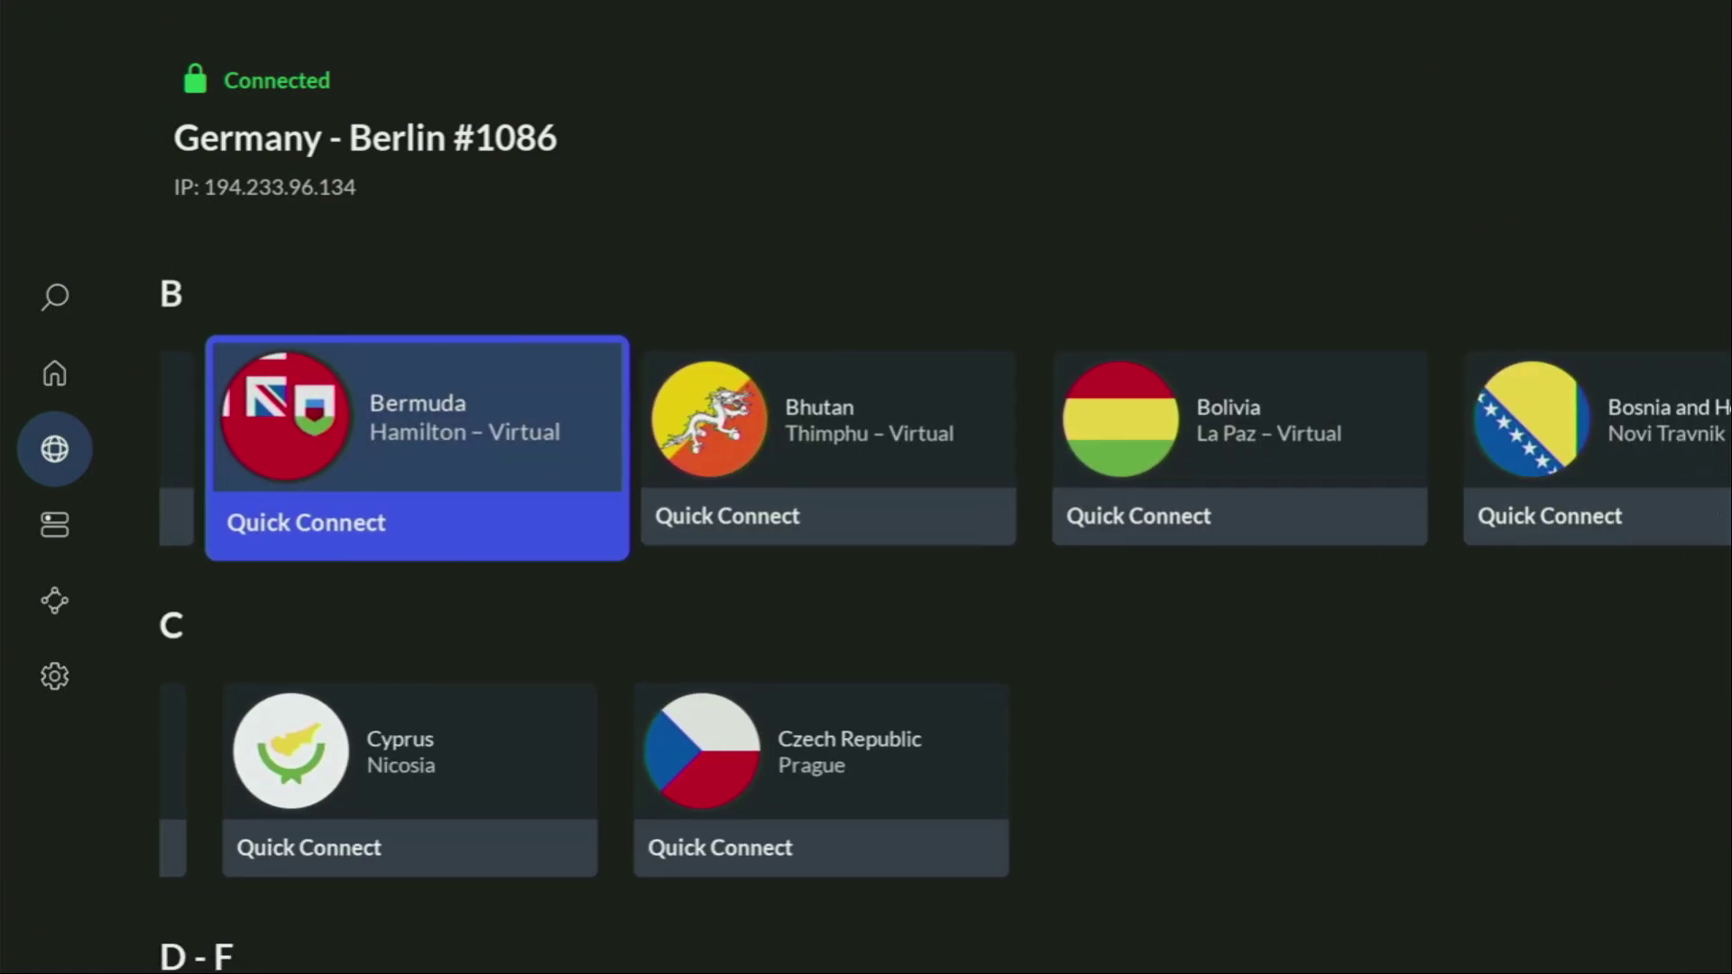
key(Down)
key(Down)
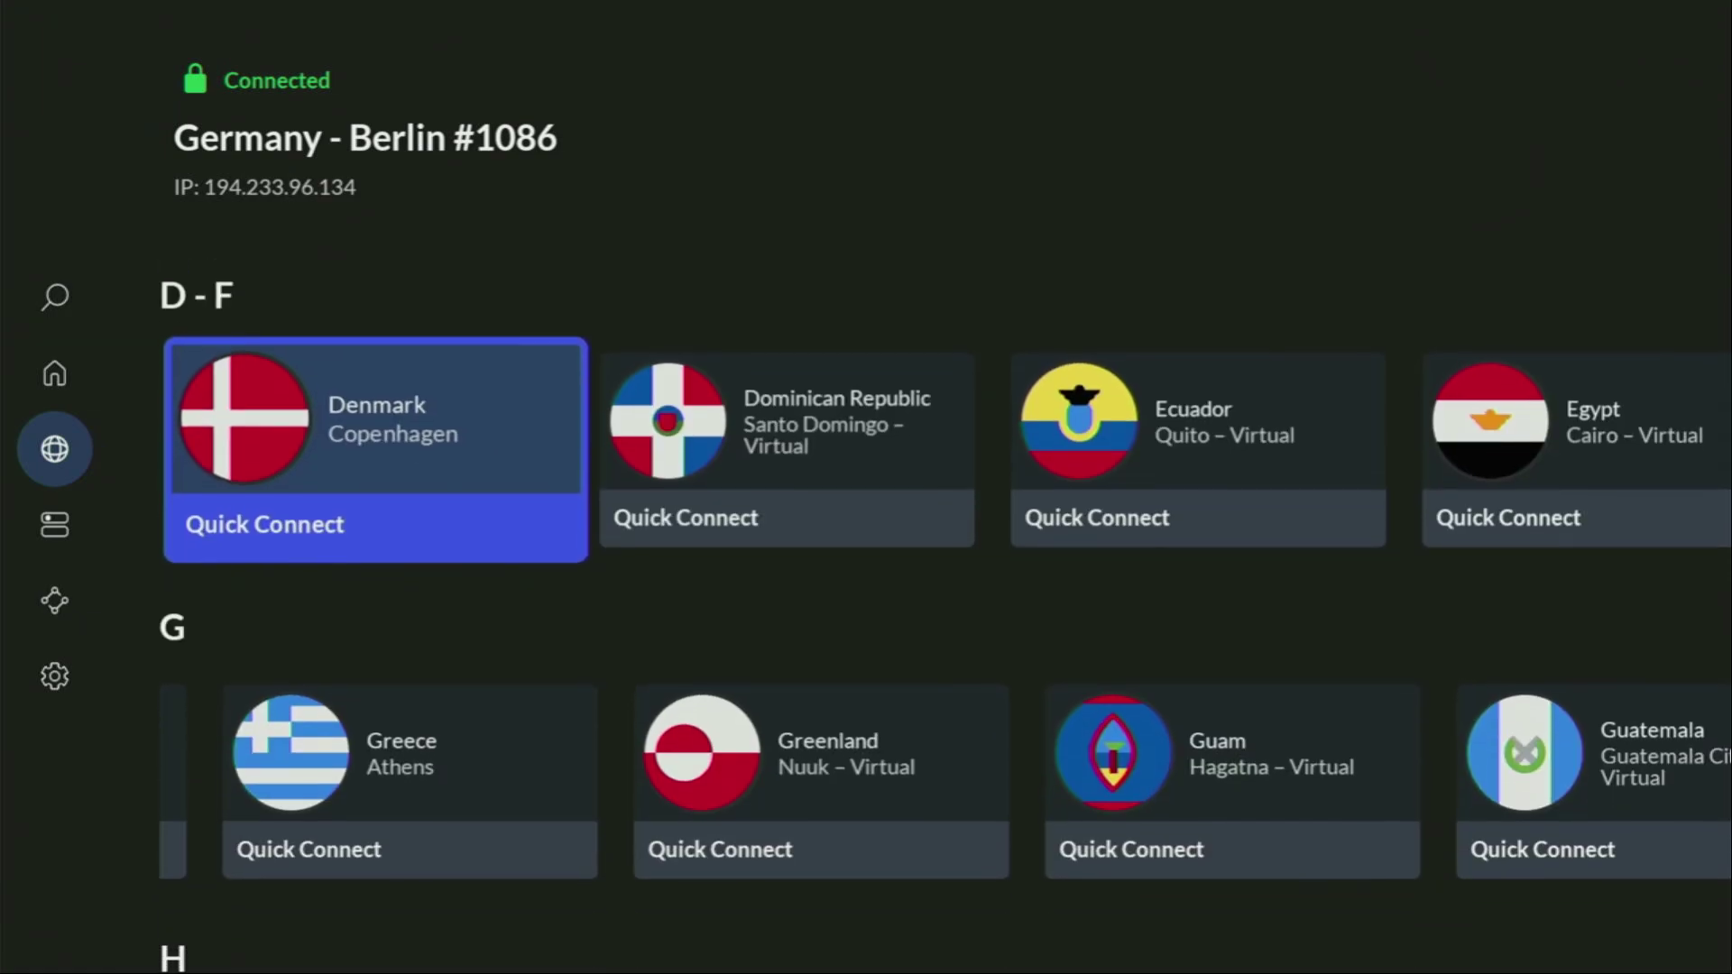
key(Down)
key(Right)
key(Down)
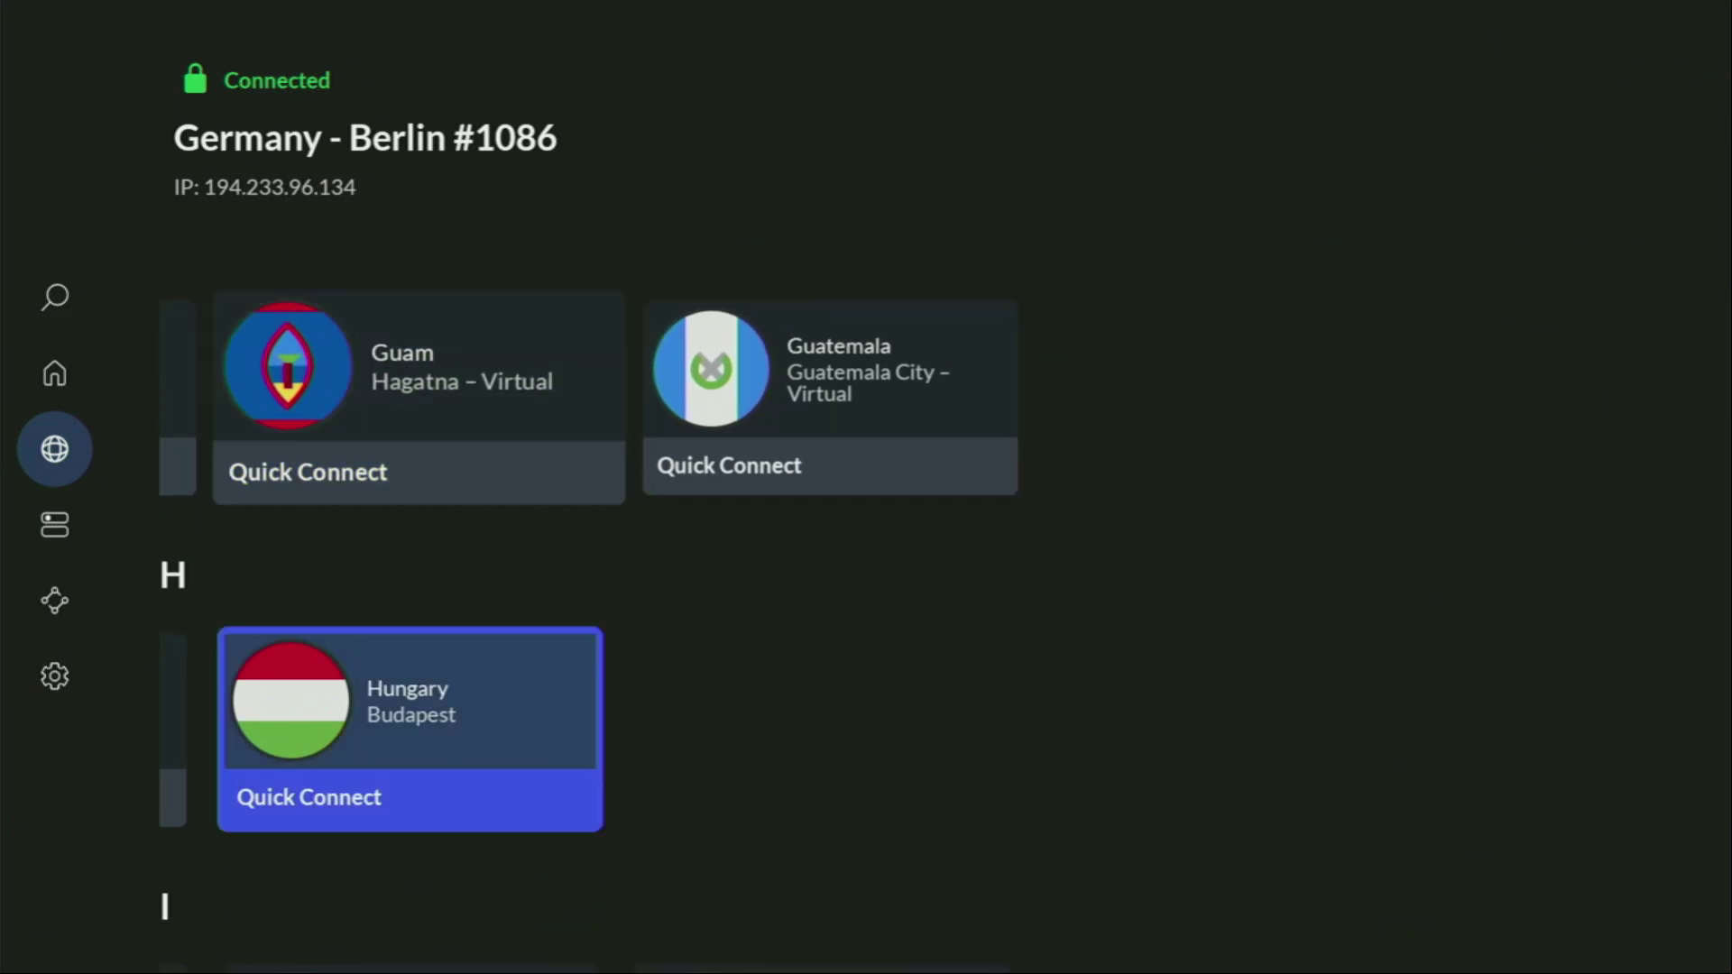
key(Down)
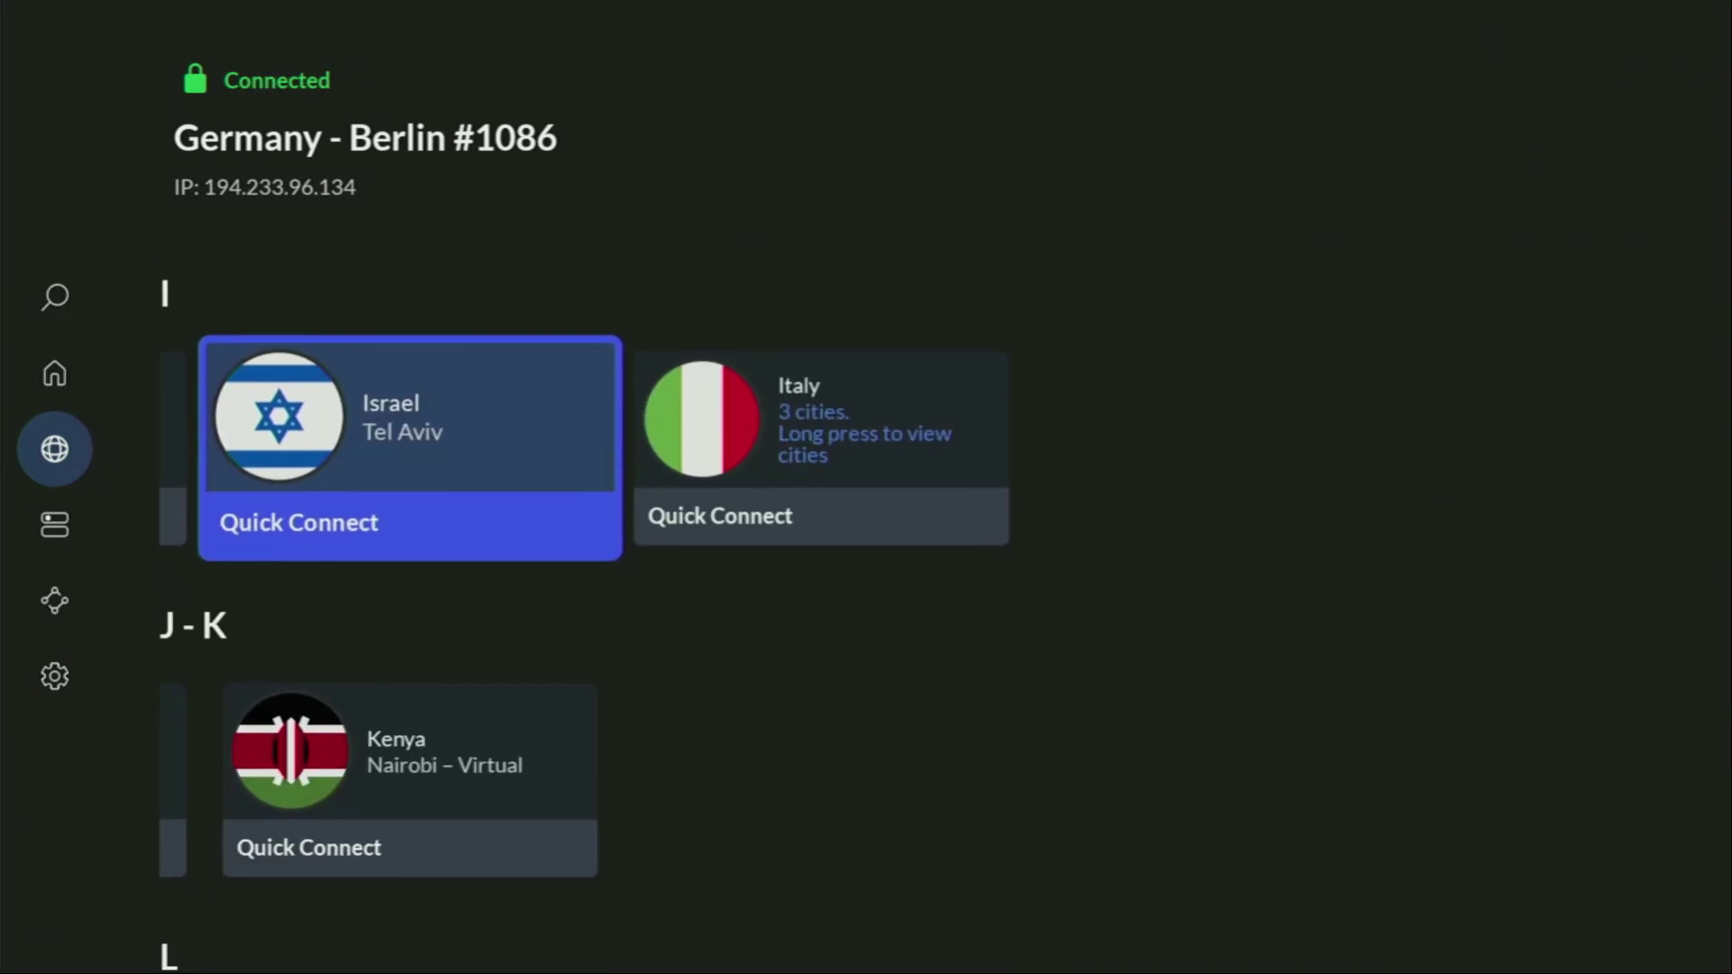
key(Down)
key(Down)
key(Down)
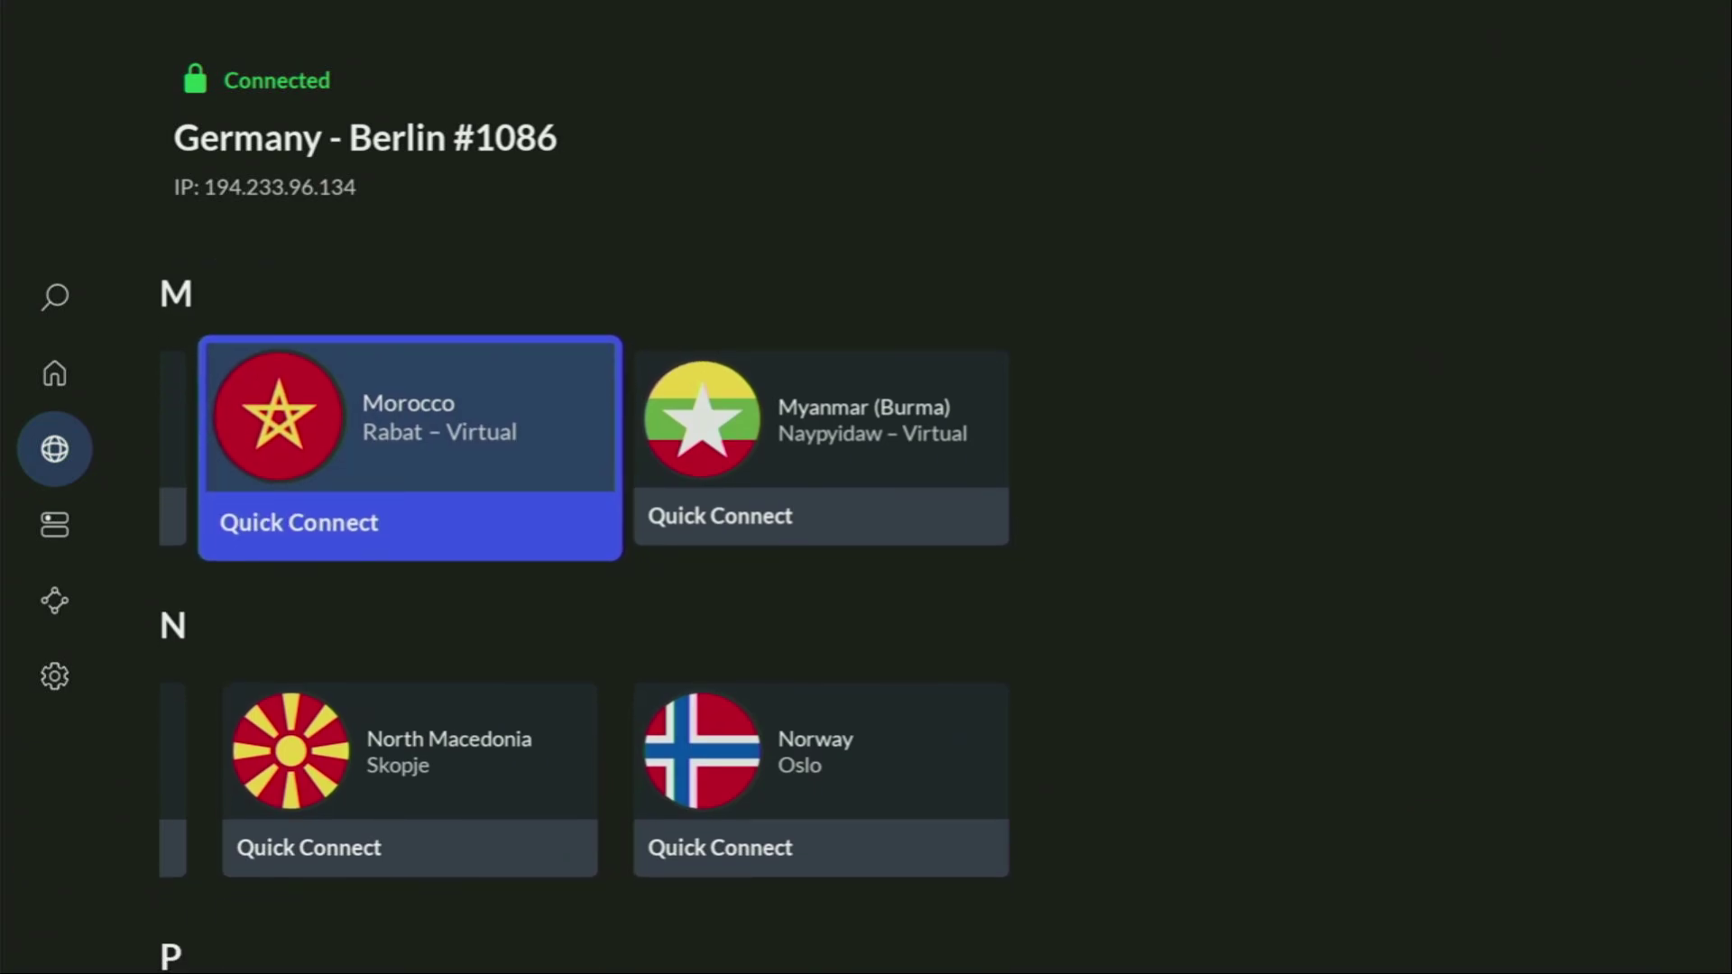
key(Down)
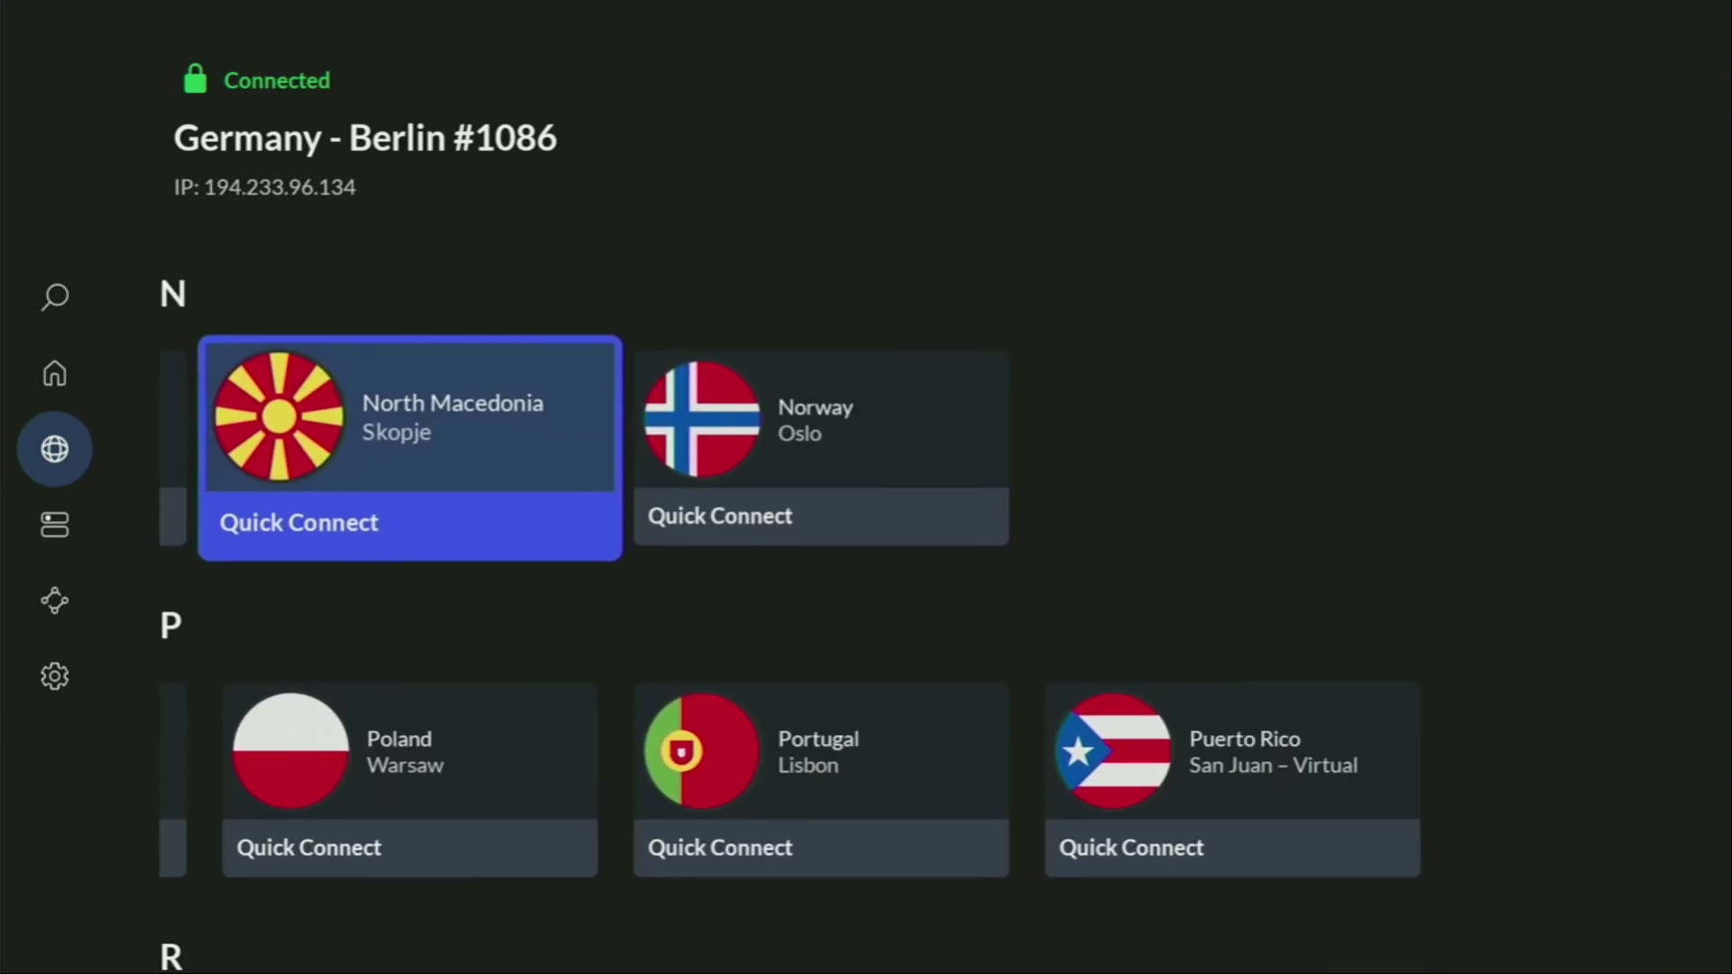
key(Down)
key(Down)
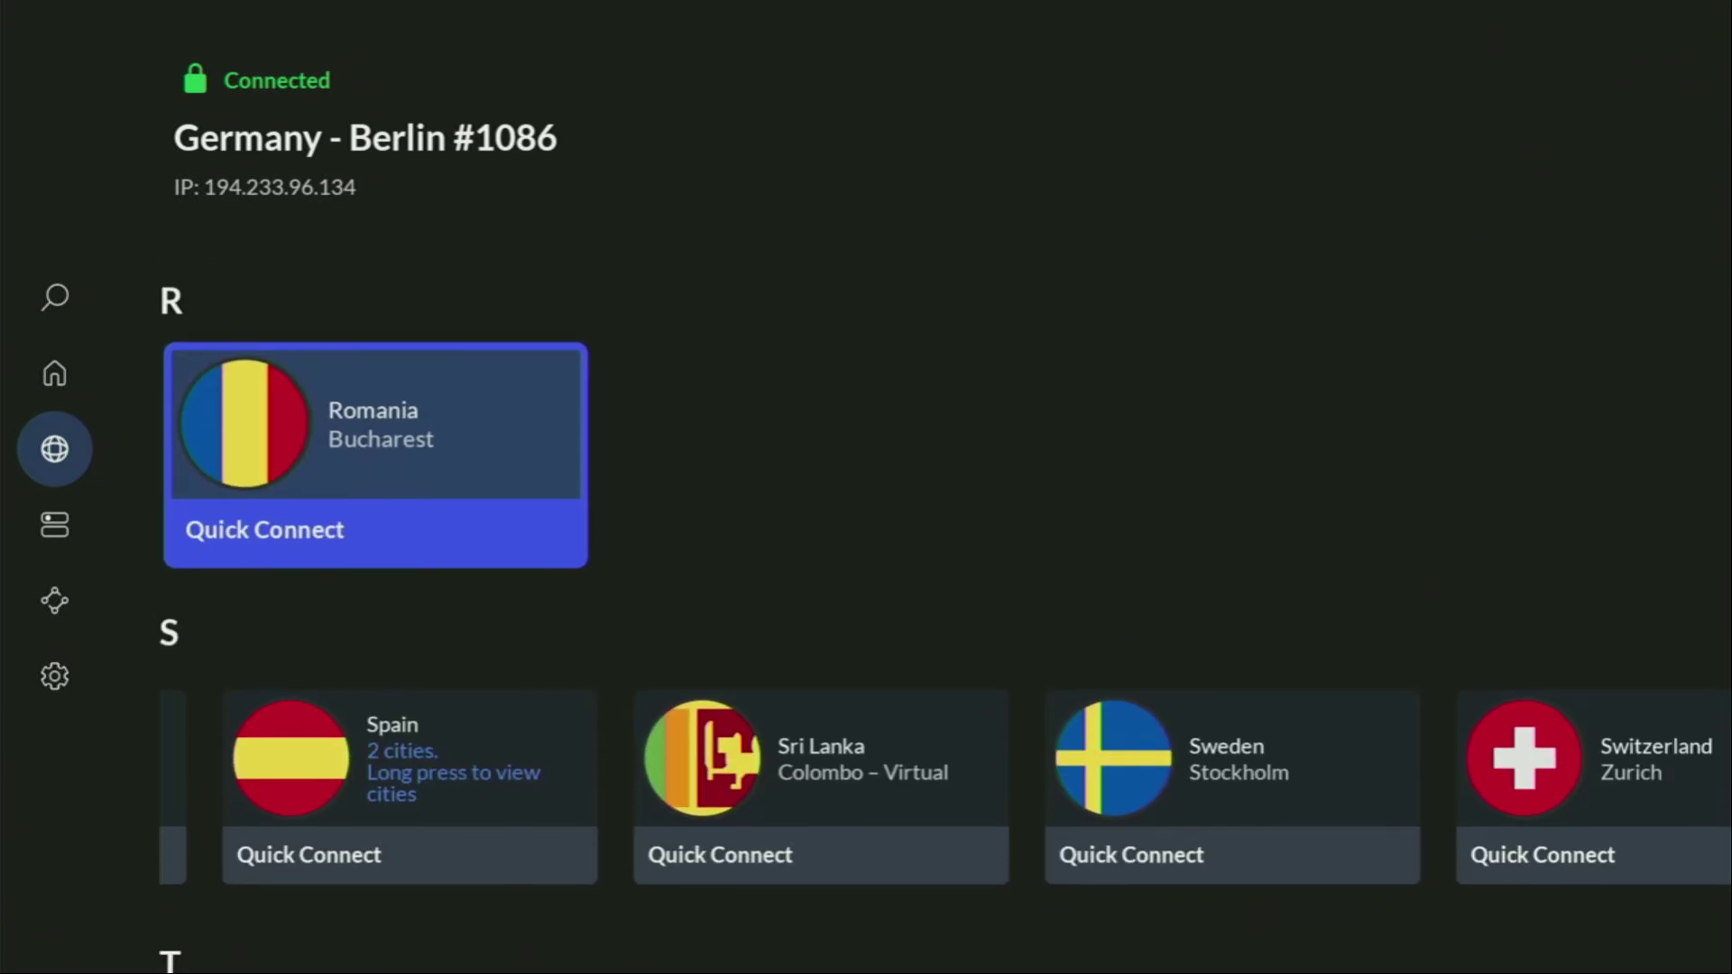
key(Return)
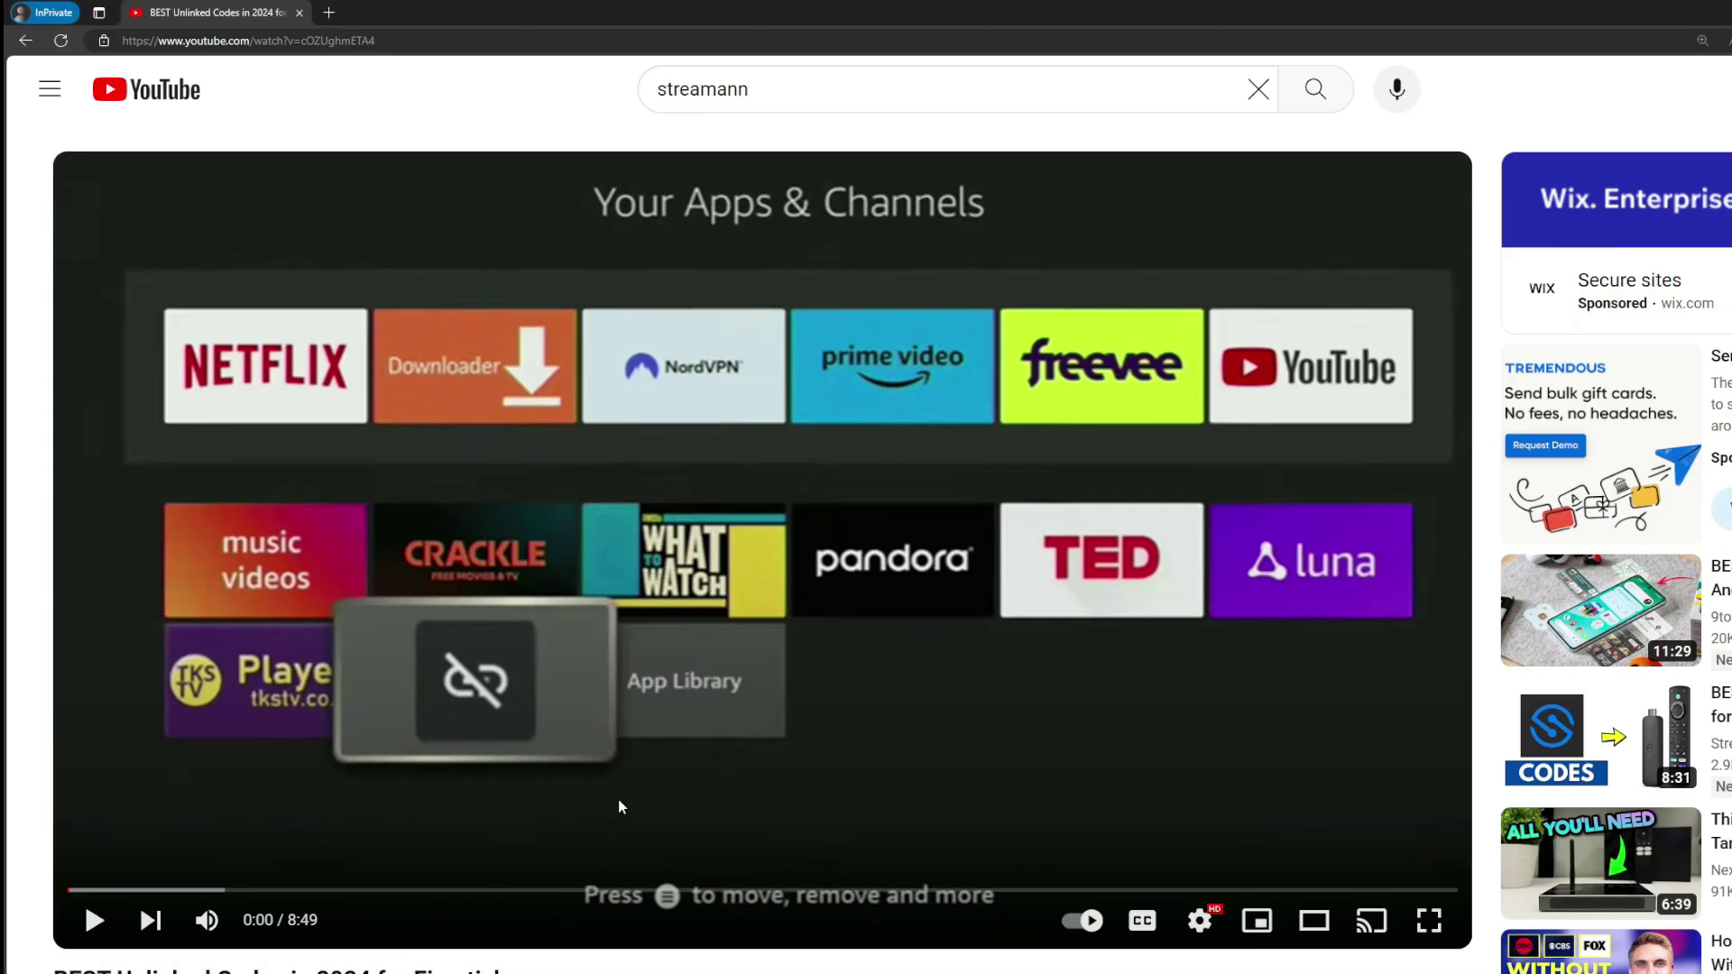
- Open the topvpnoffer.com link from the video's pinned comment and highlight '3 months extra' in the headline
scroll(618, 799, down, 5)
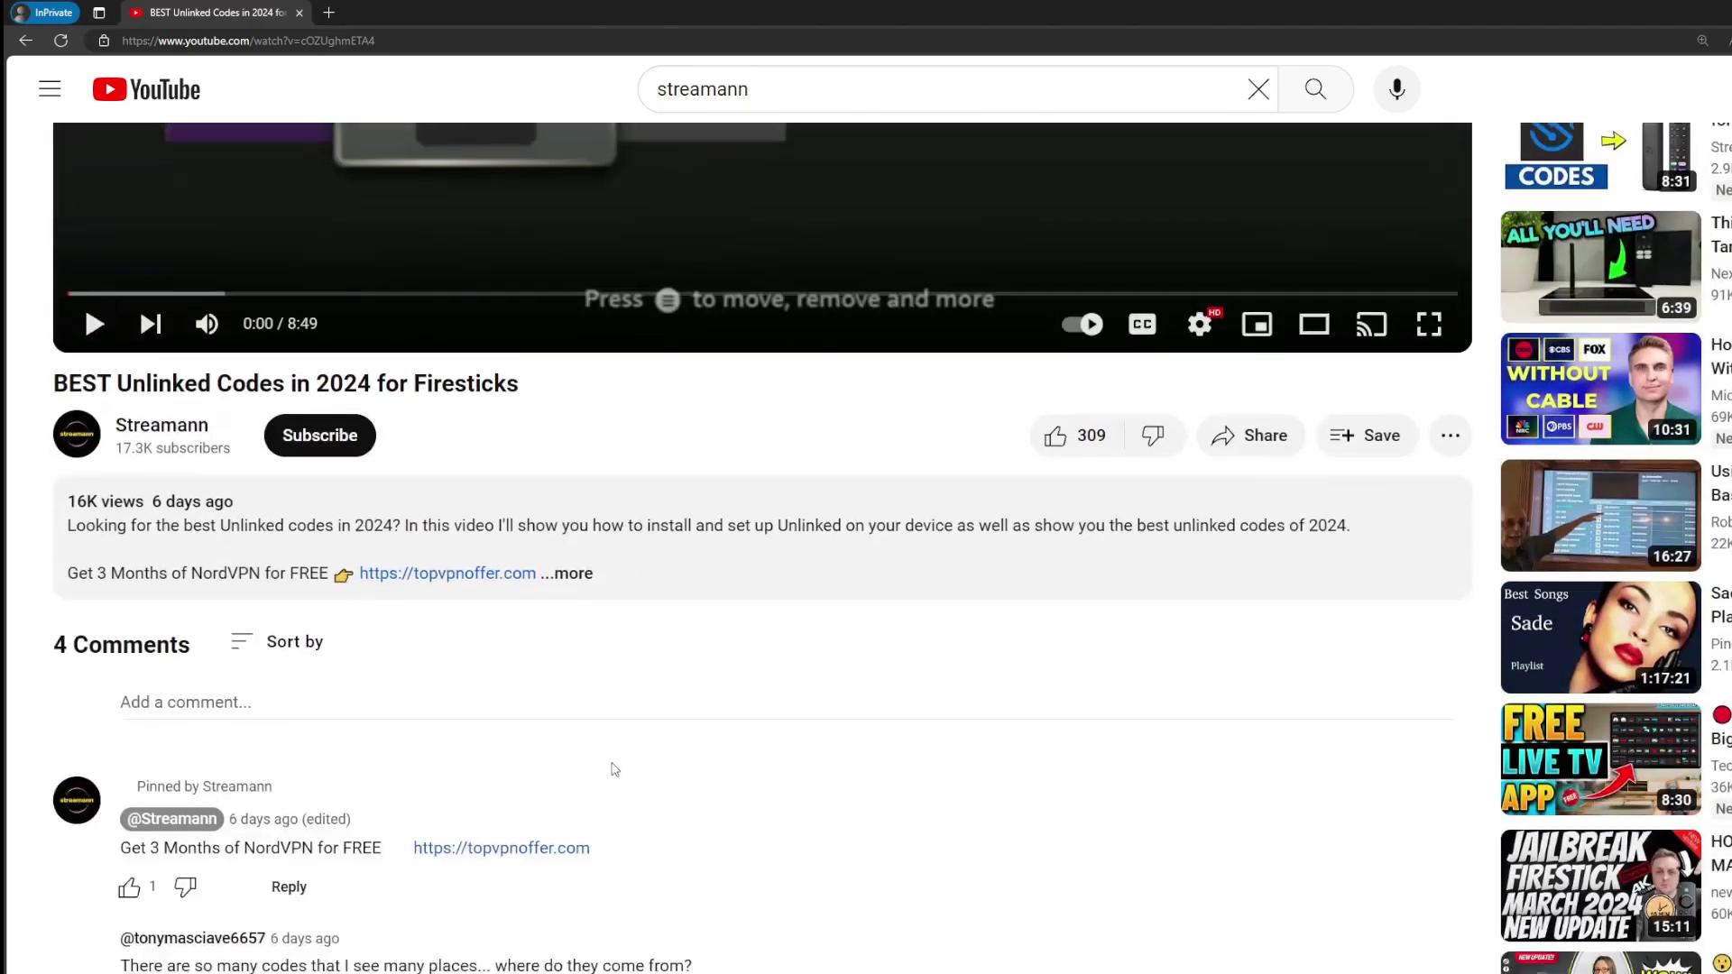
click(591, 564)
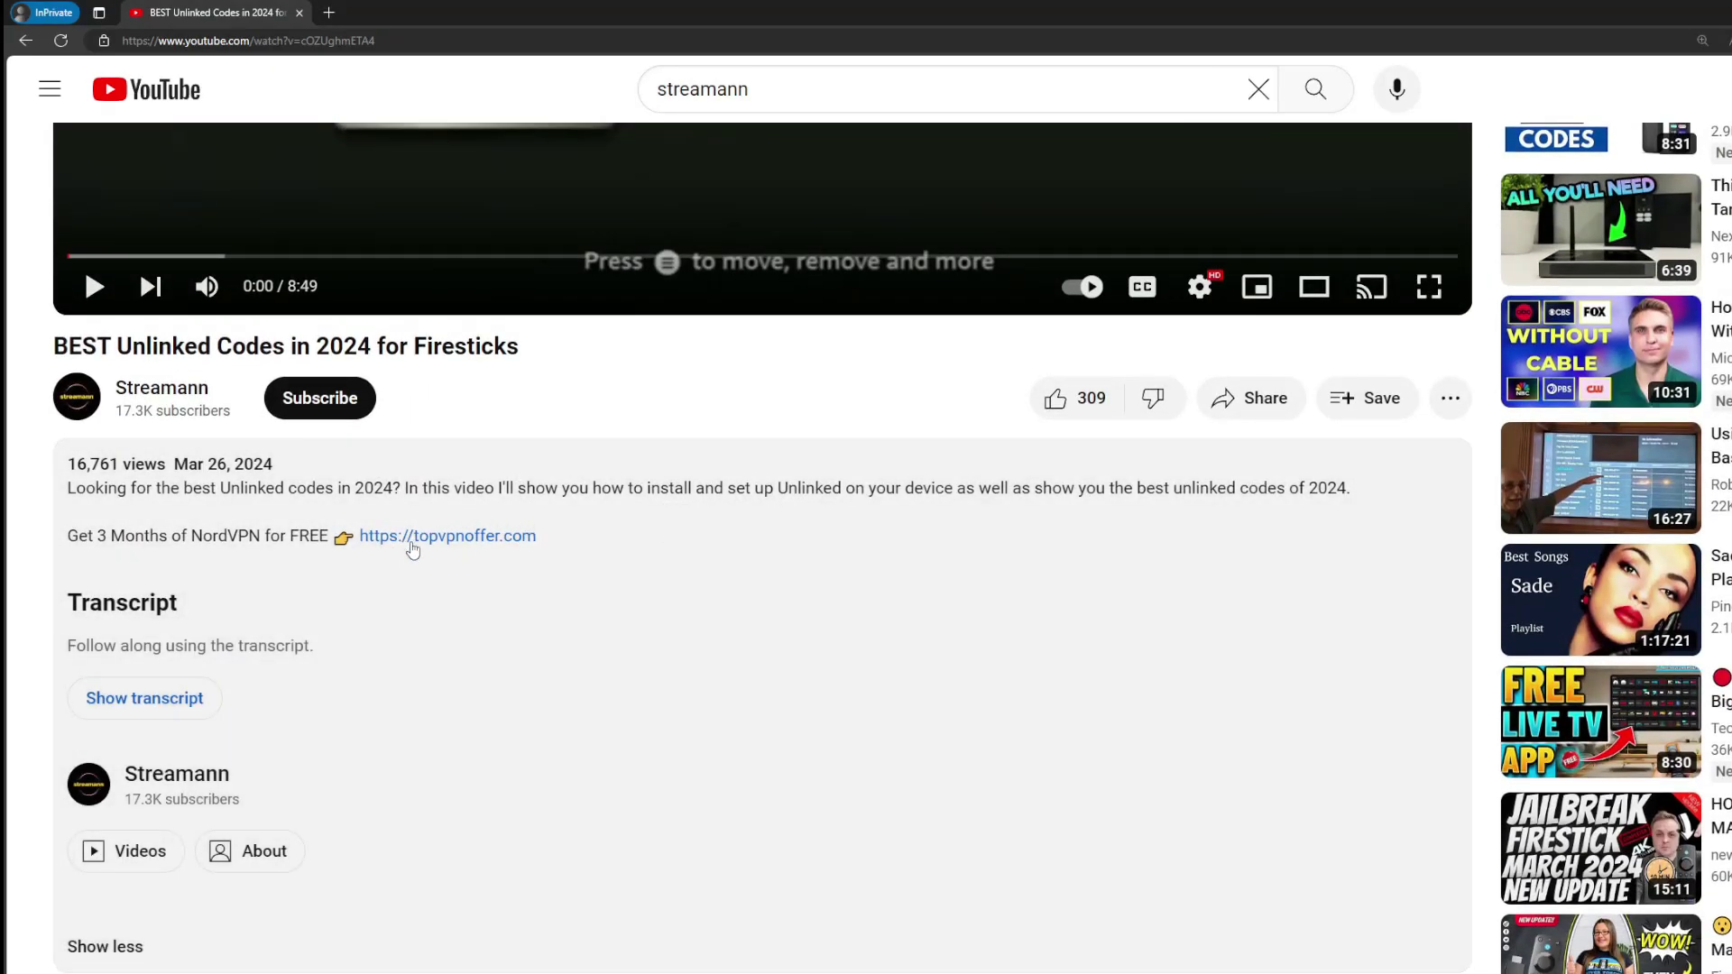
scroll(444, 703, down, 5)
drag(632, 748, 411, 750)
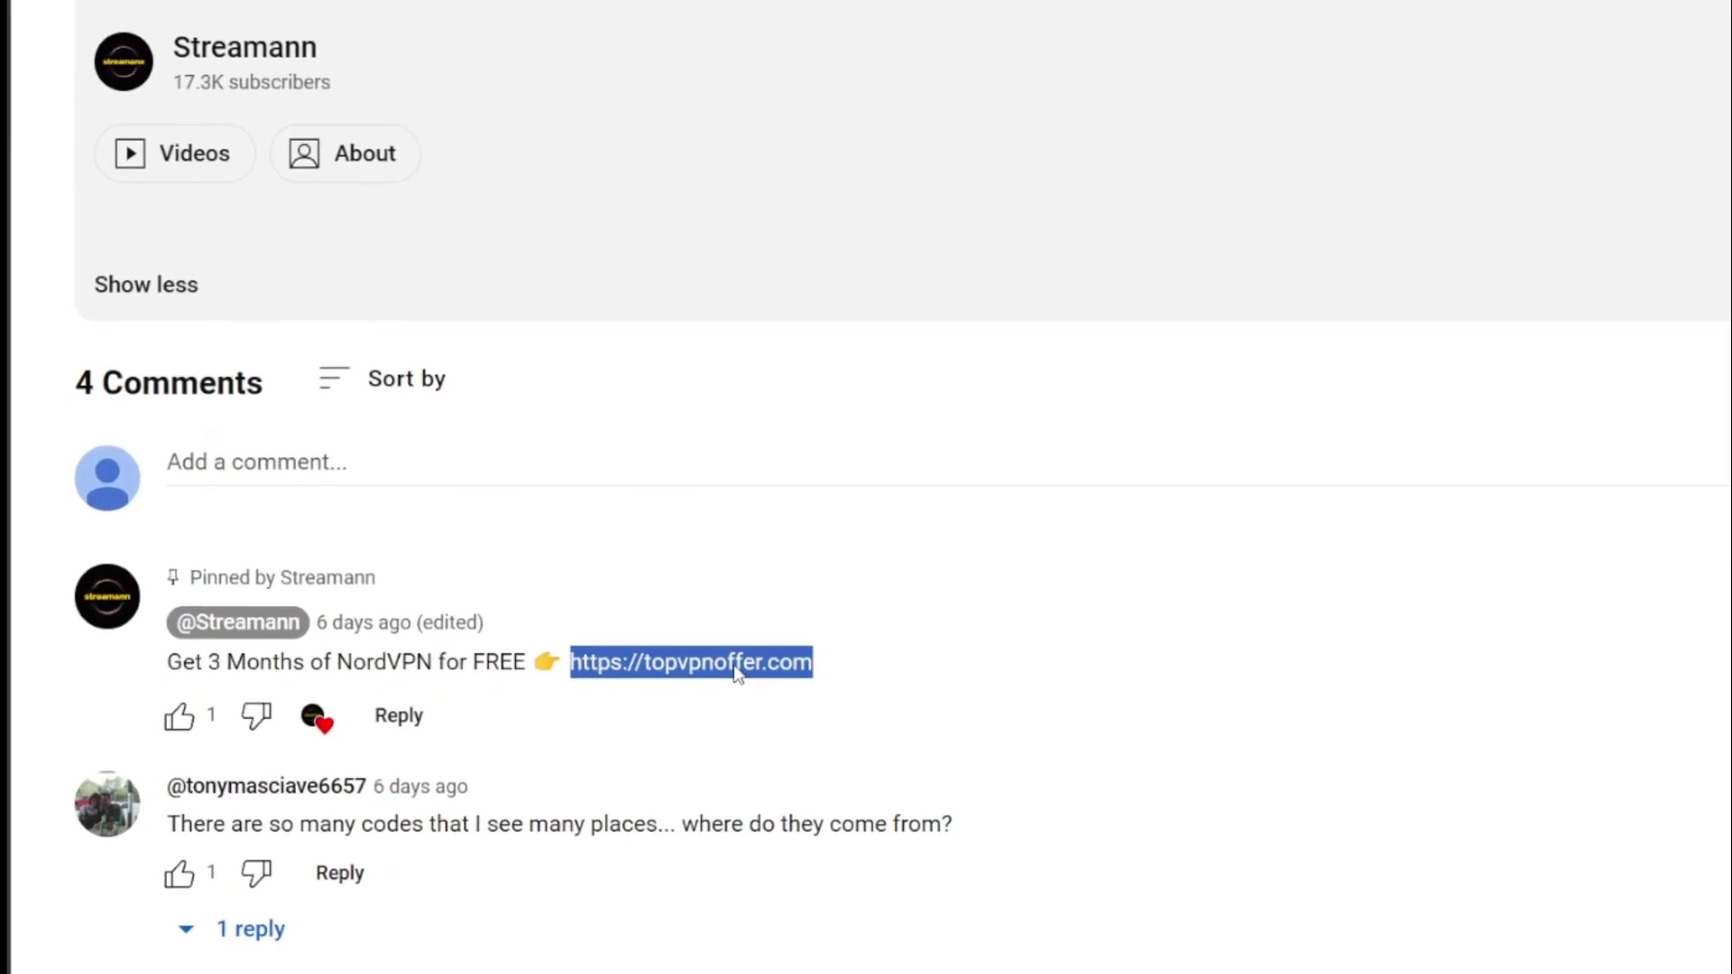
click(653, 697)
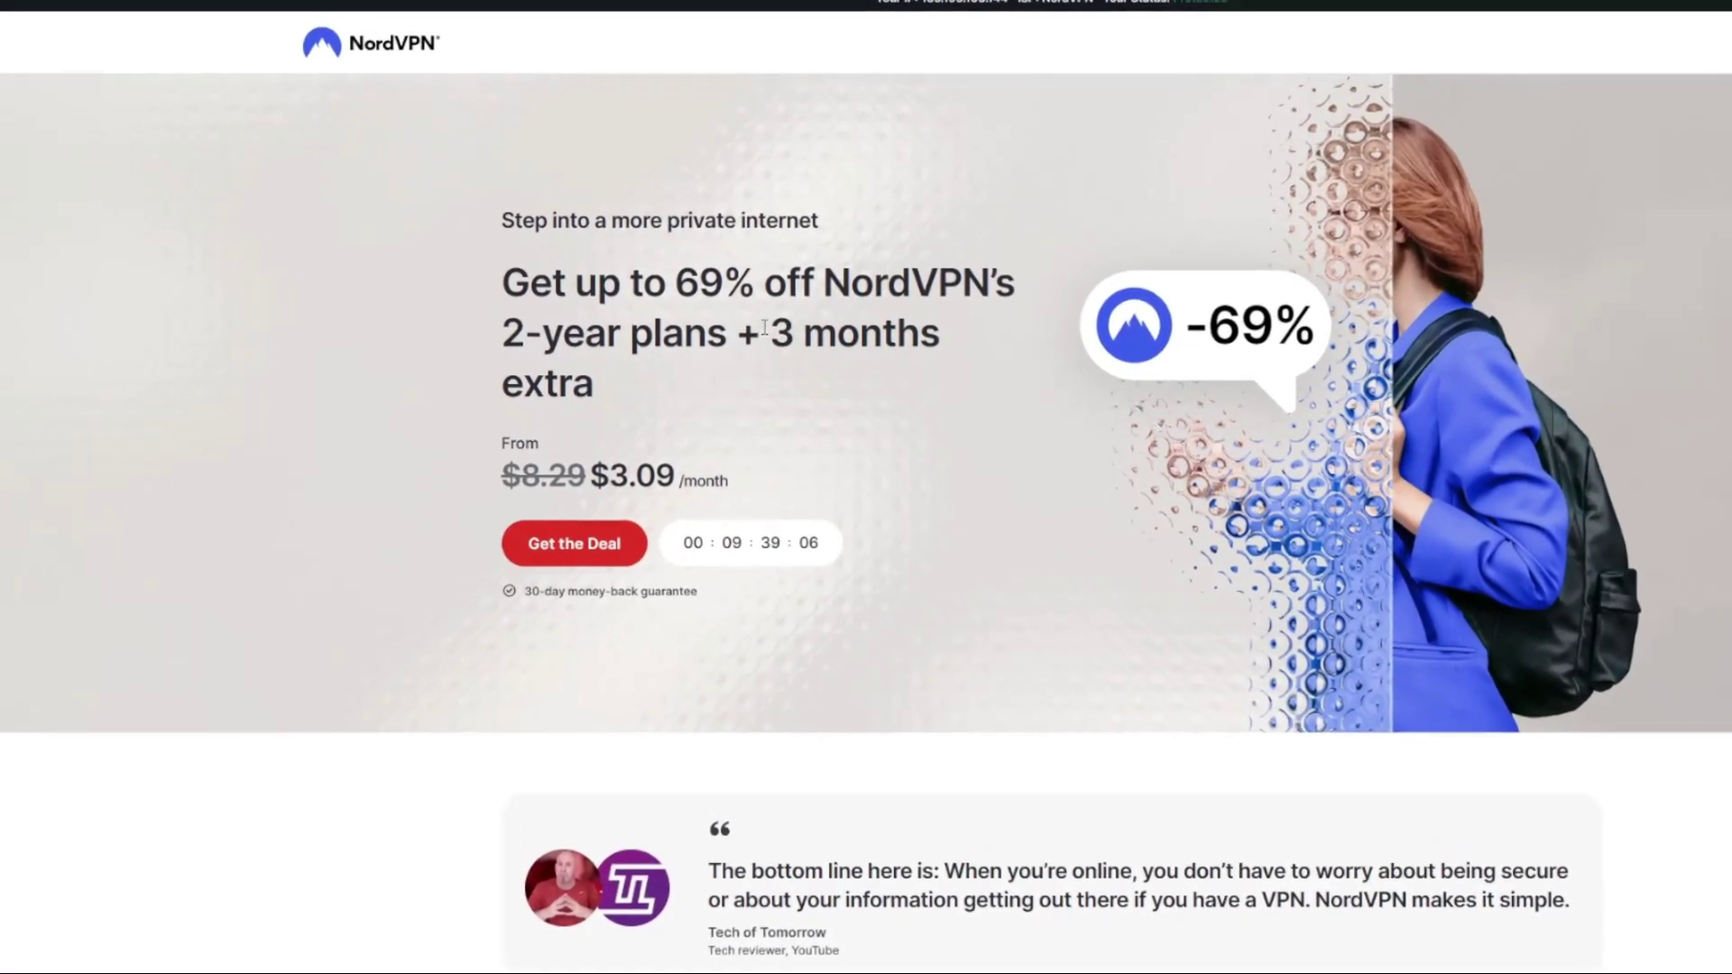
drag(765, 327, 946, 380)
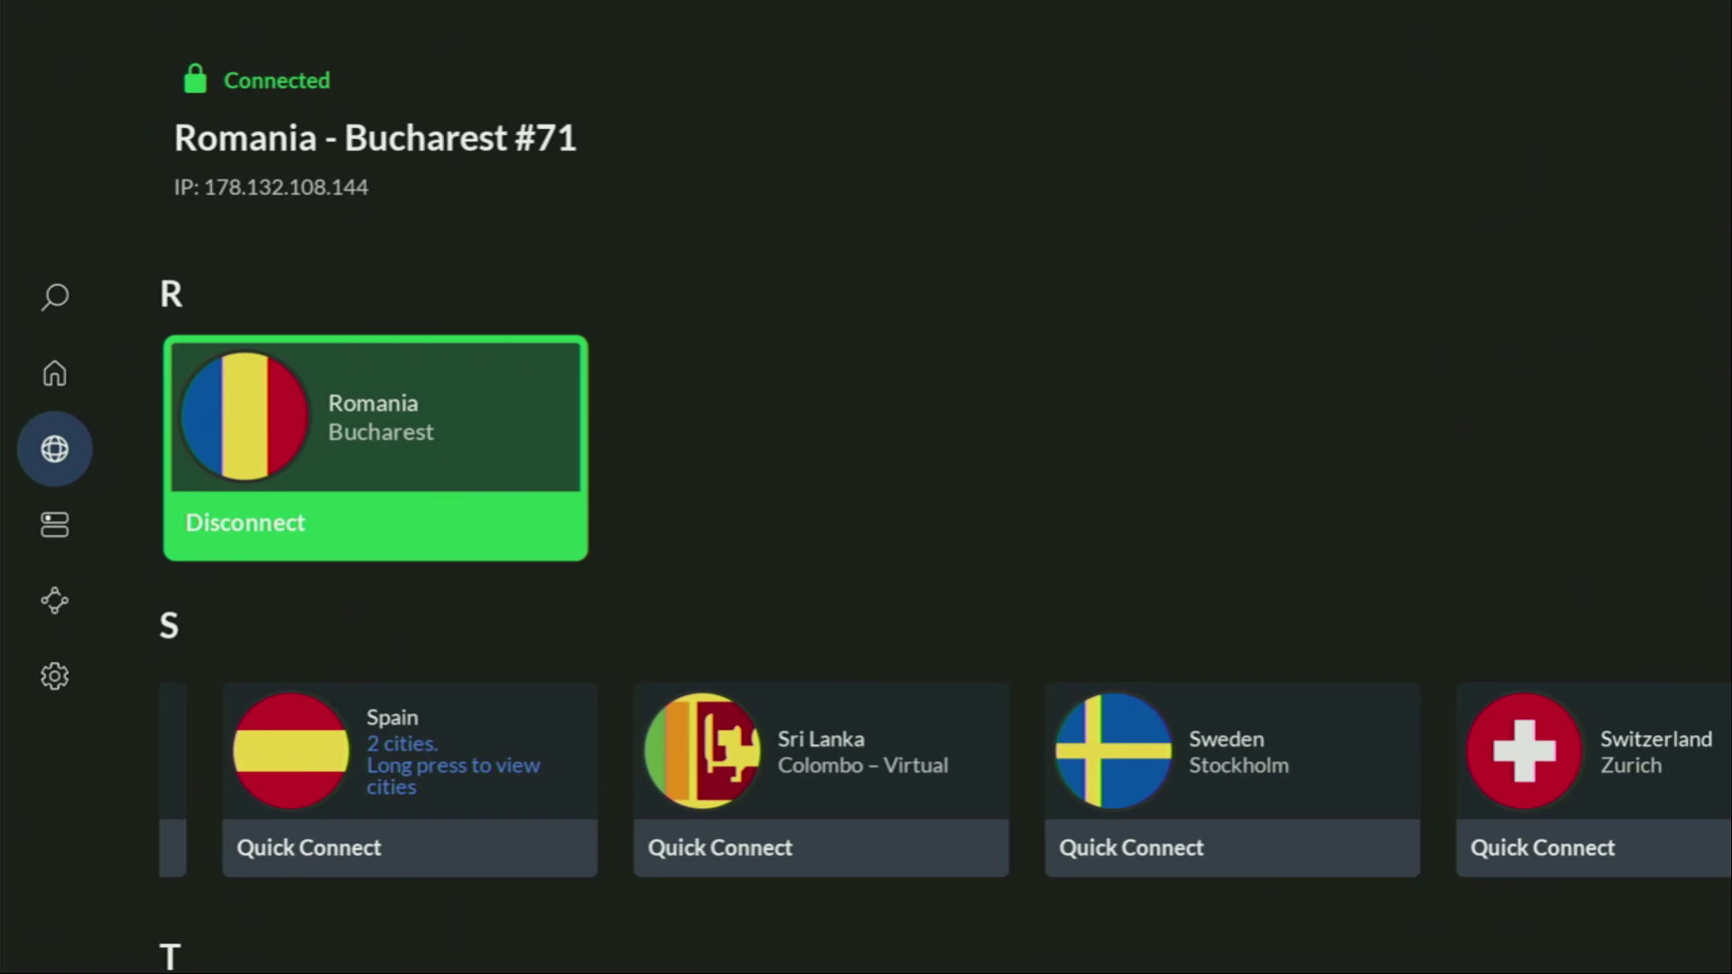
- Go Home and launch Downloader from Your Apps & Channels
key(Home)
key(Right)
key(Down)
key(Right)
key(Right)
key(Right)
key(Right)
key(Return)
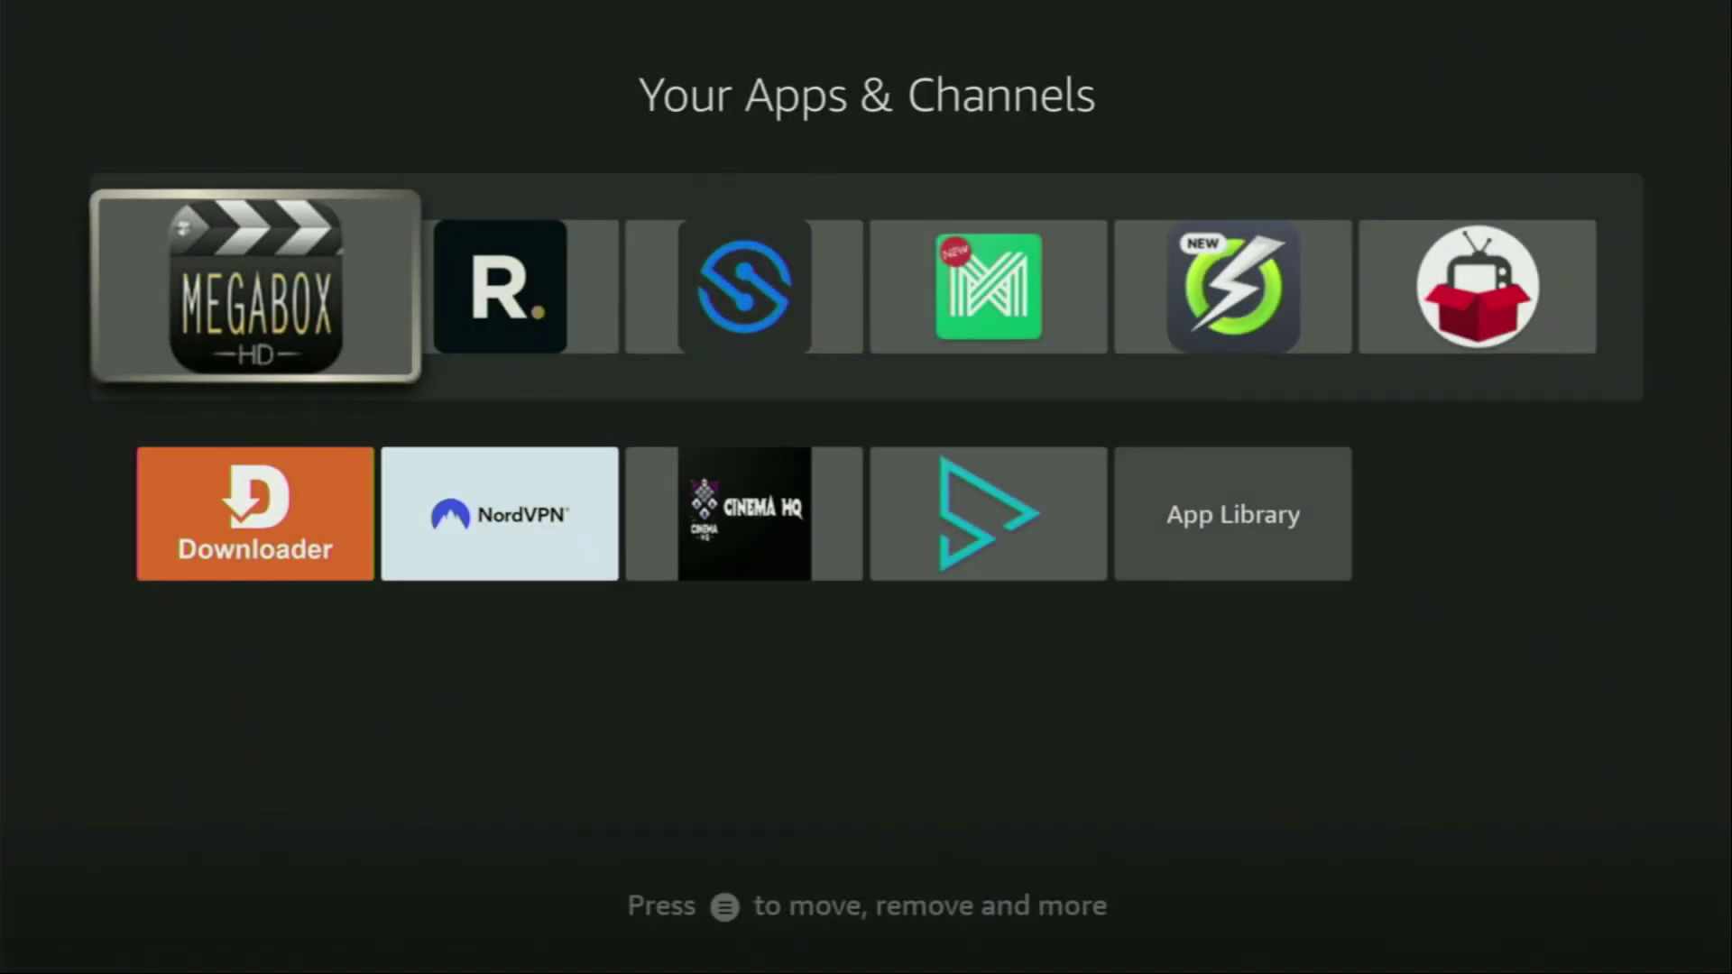
key(Down)
key(Return)
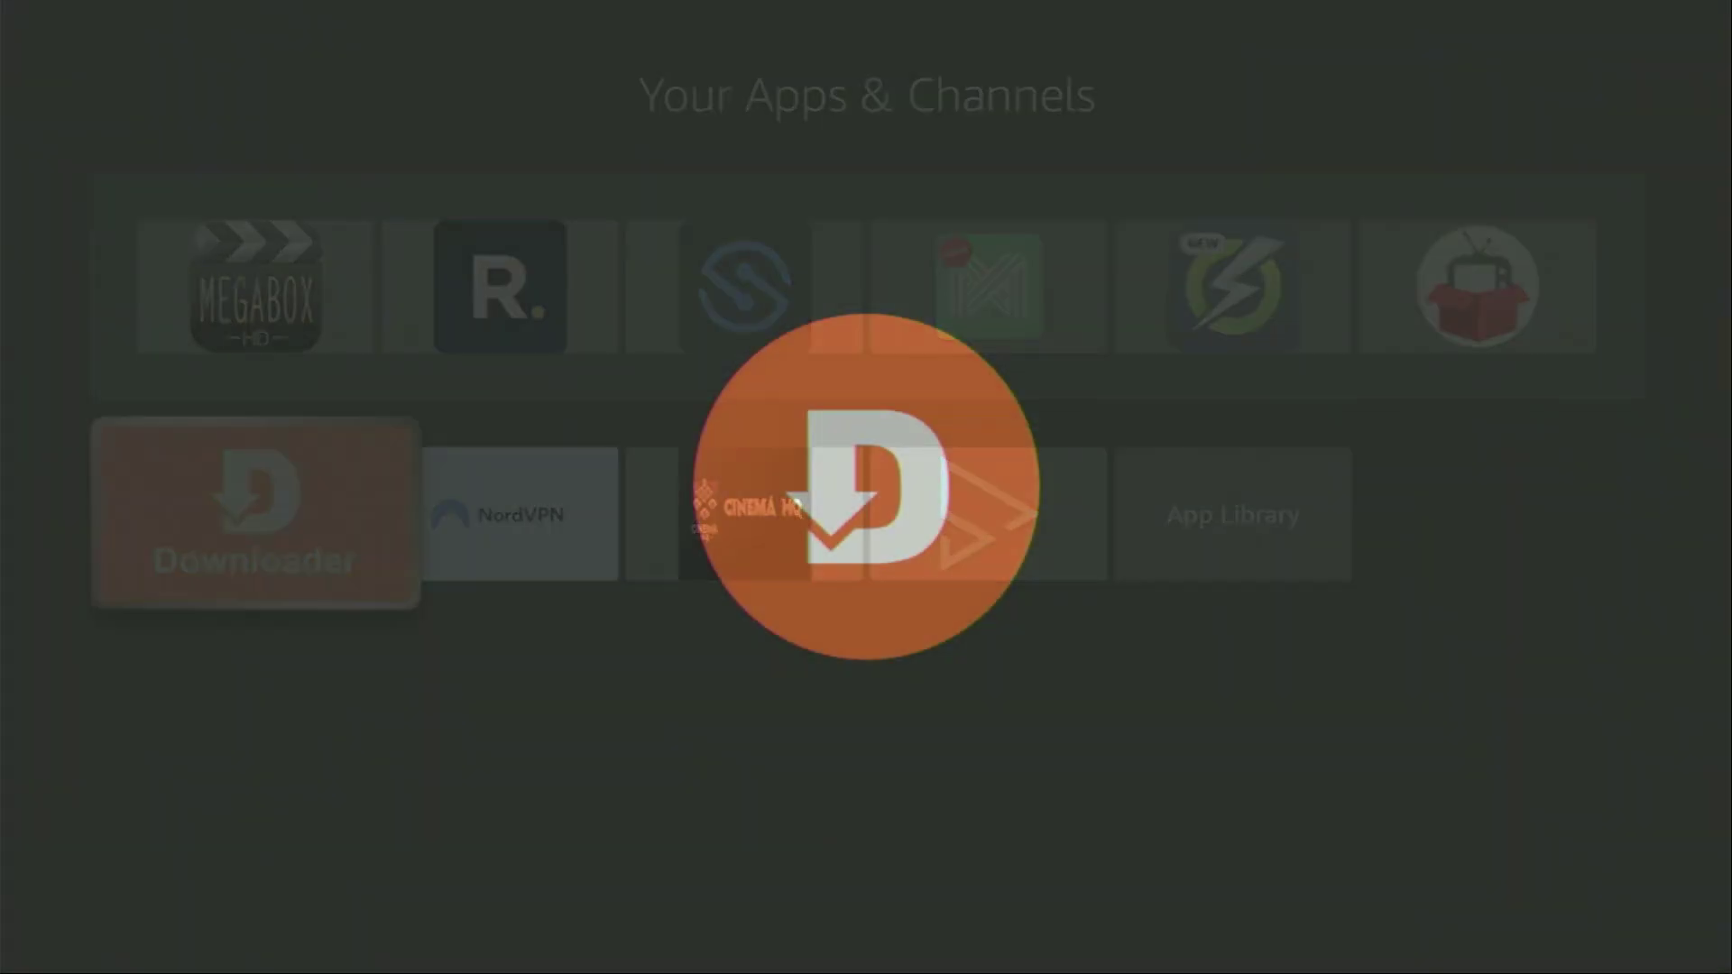
- Look over Downloader's Home and Browser sections, then select the URL field on Home
key(Left)
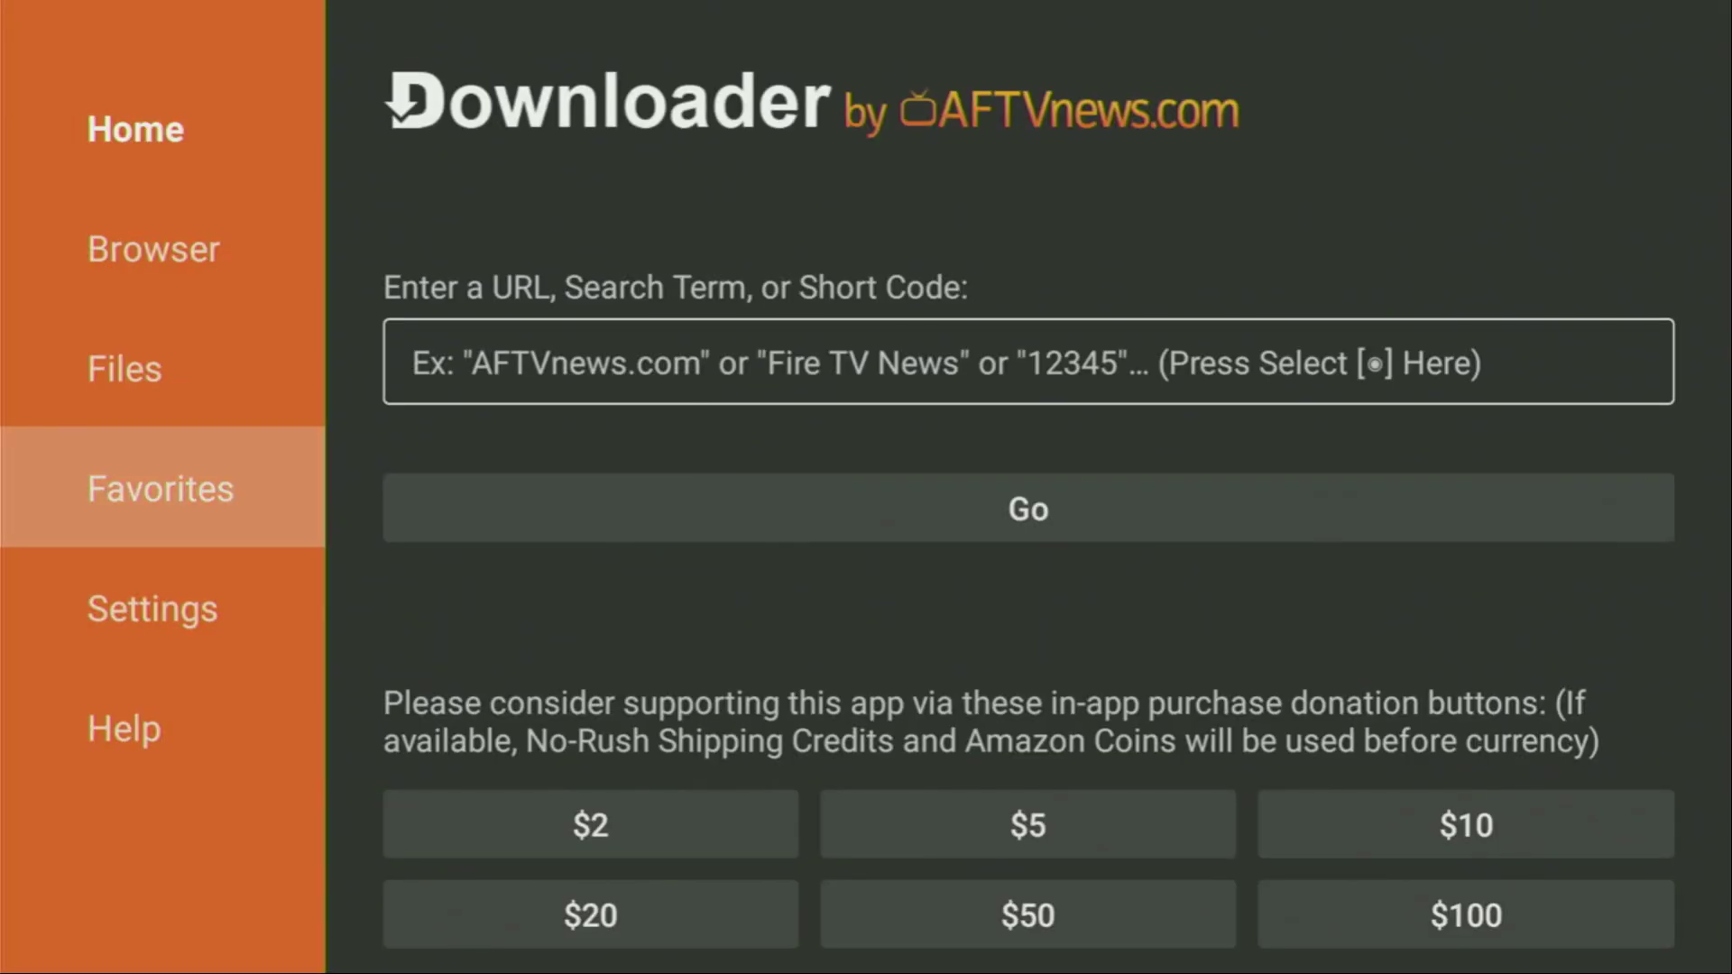
key(Up)
key(Up)
key(Up)
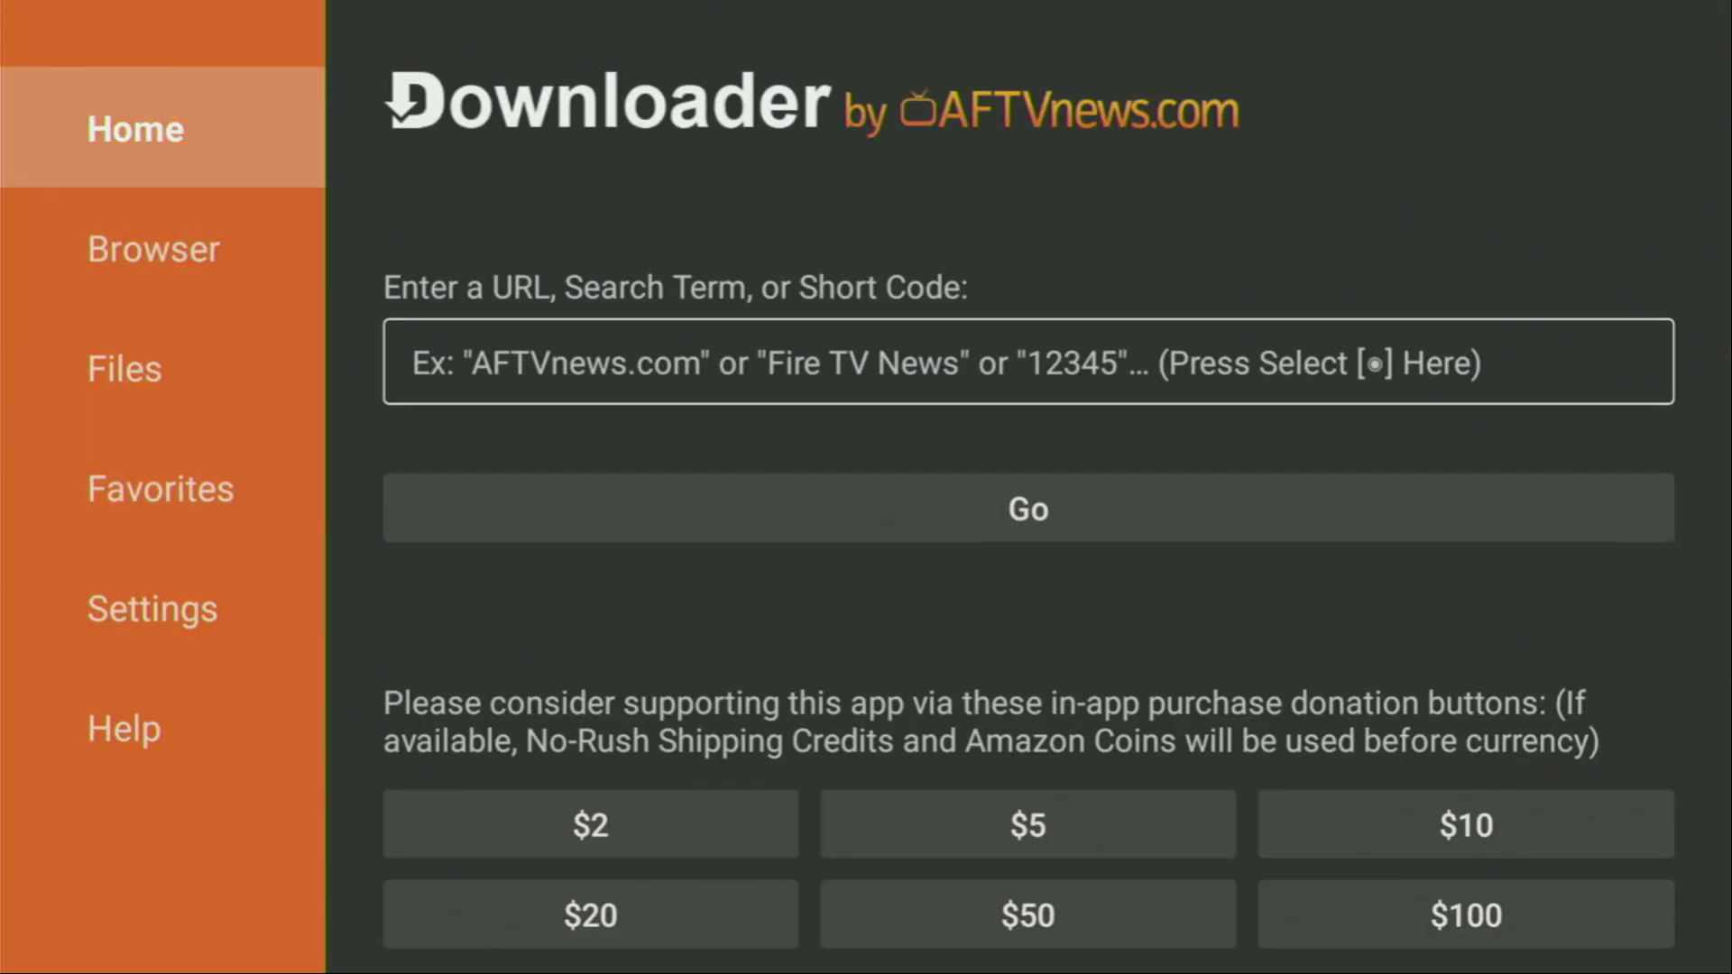
key(Down)
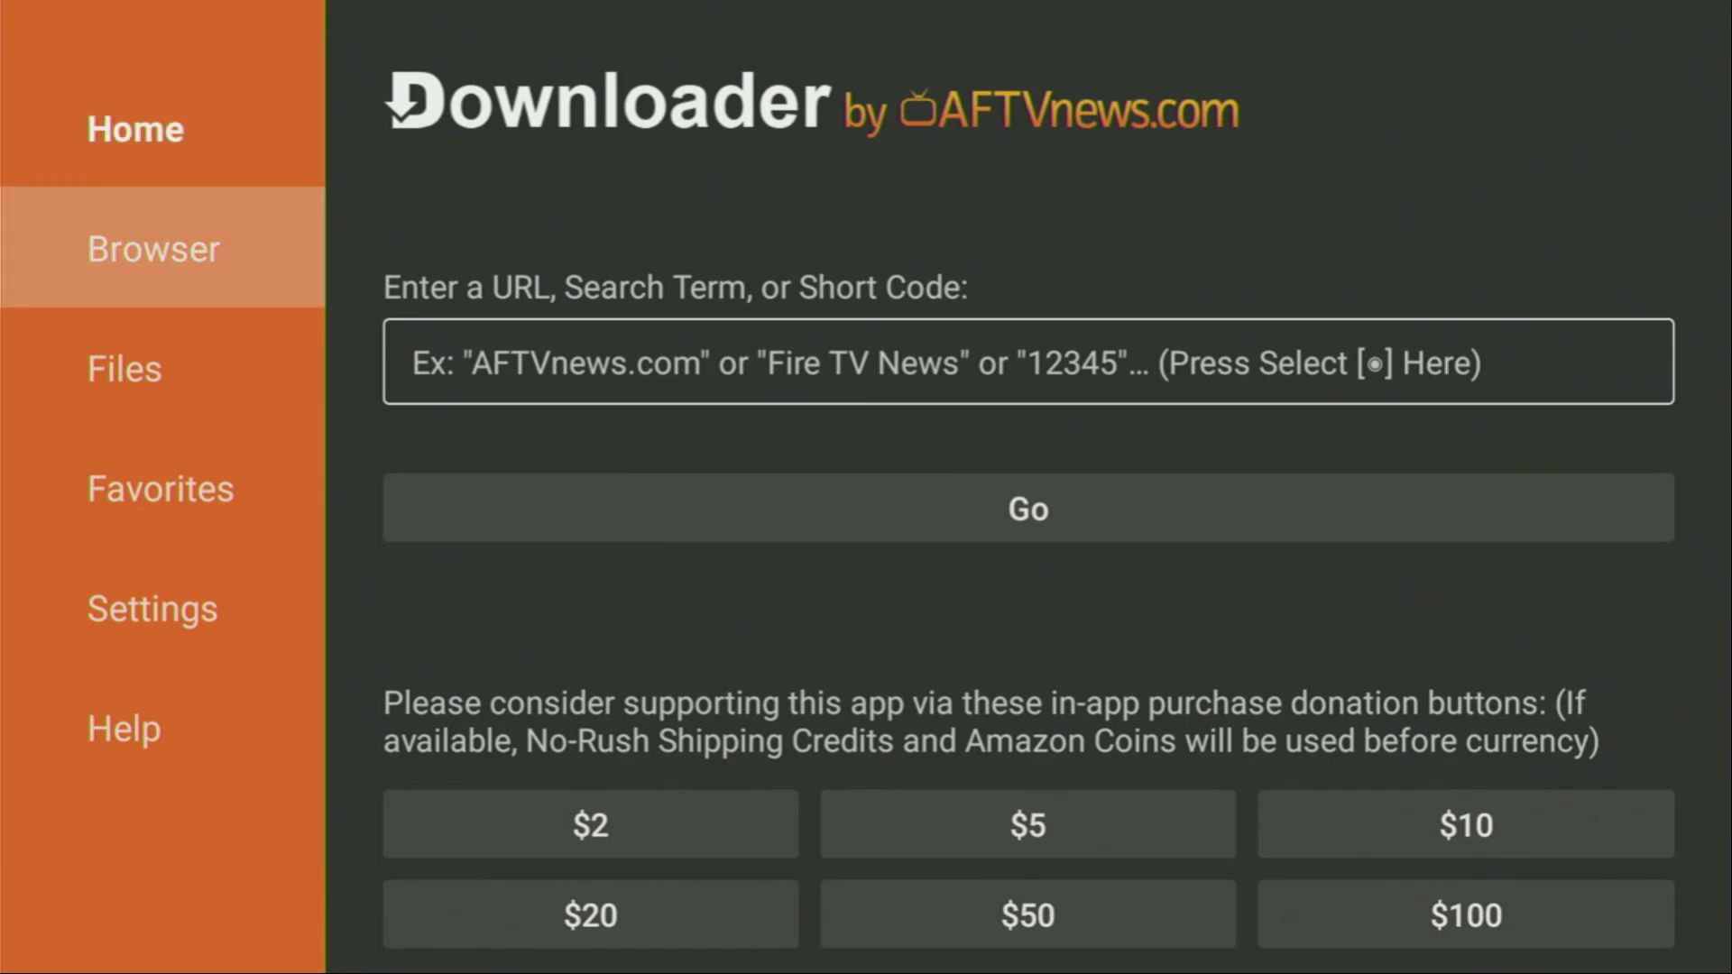
key(Up)
key(Right)
key(Return)
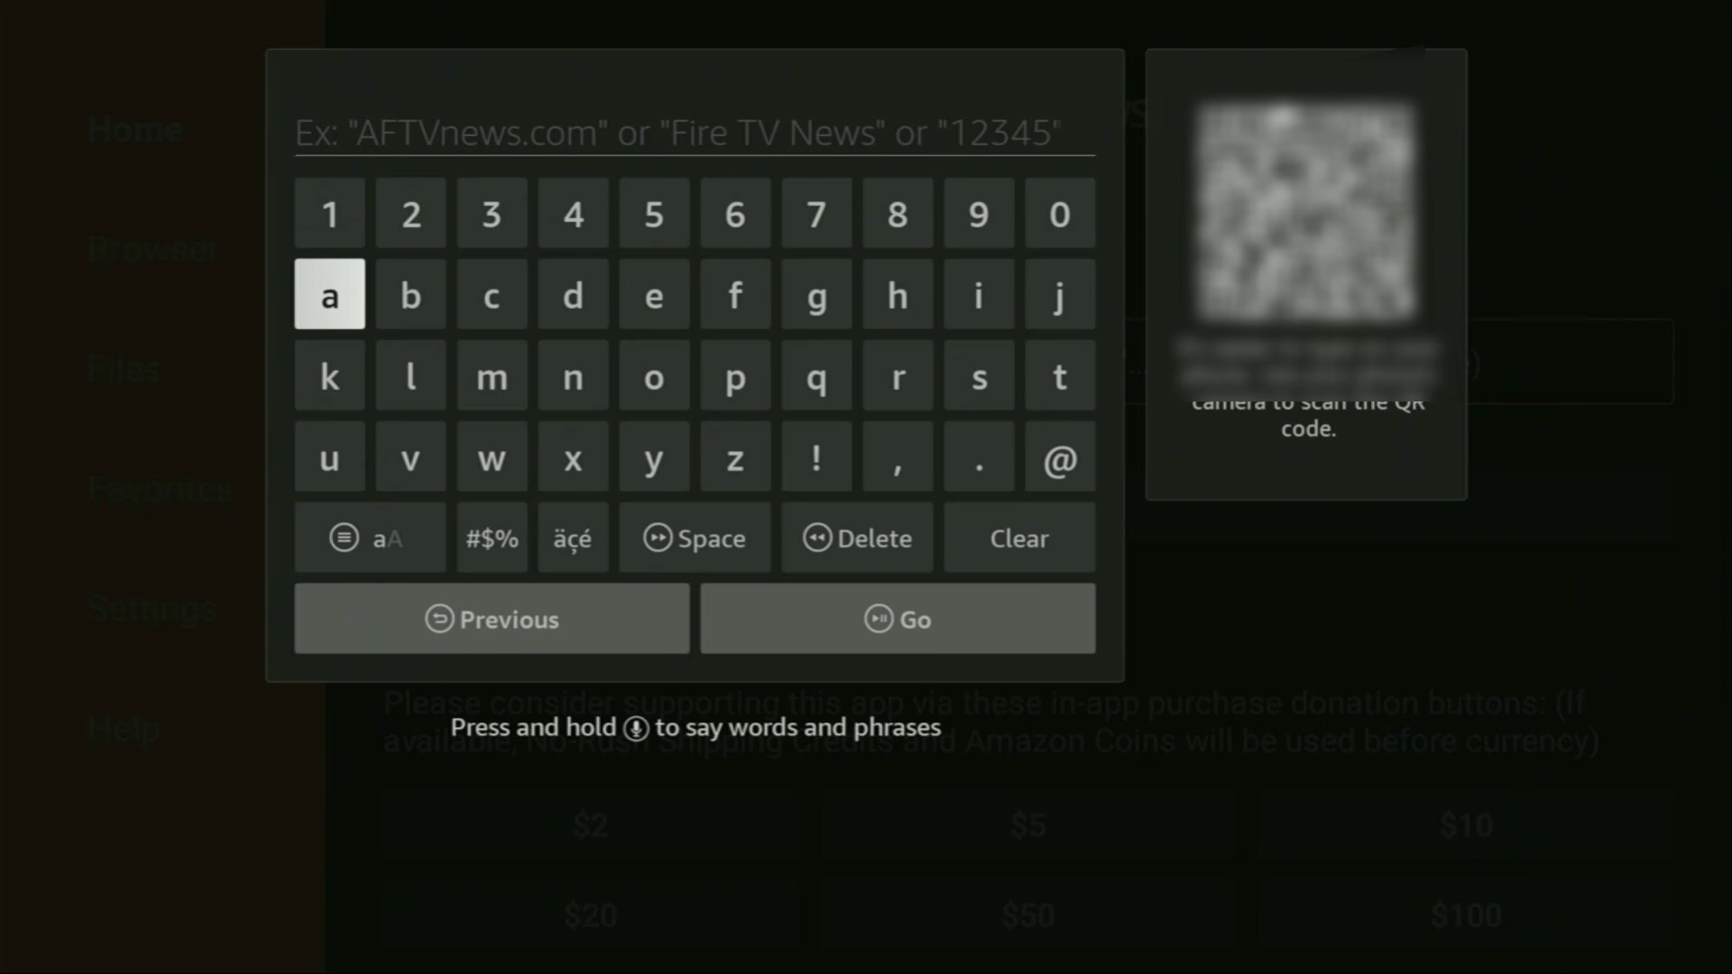
- Enter the address blinkstreamz.com in Downloader's address field using the on-screen keyboard
key(Up)
key(Right)
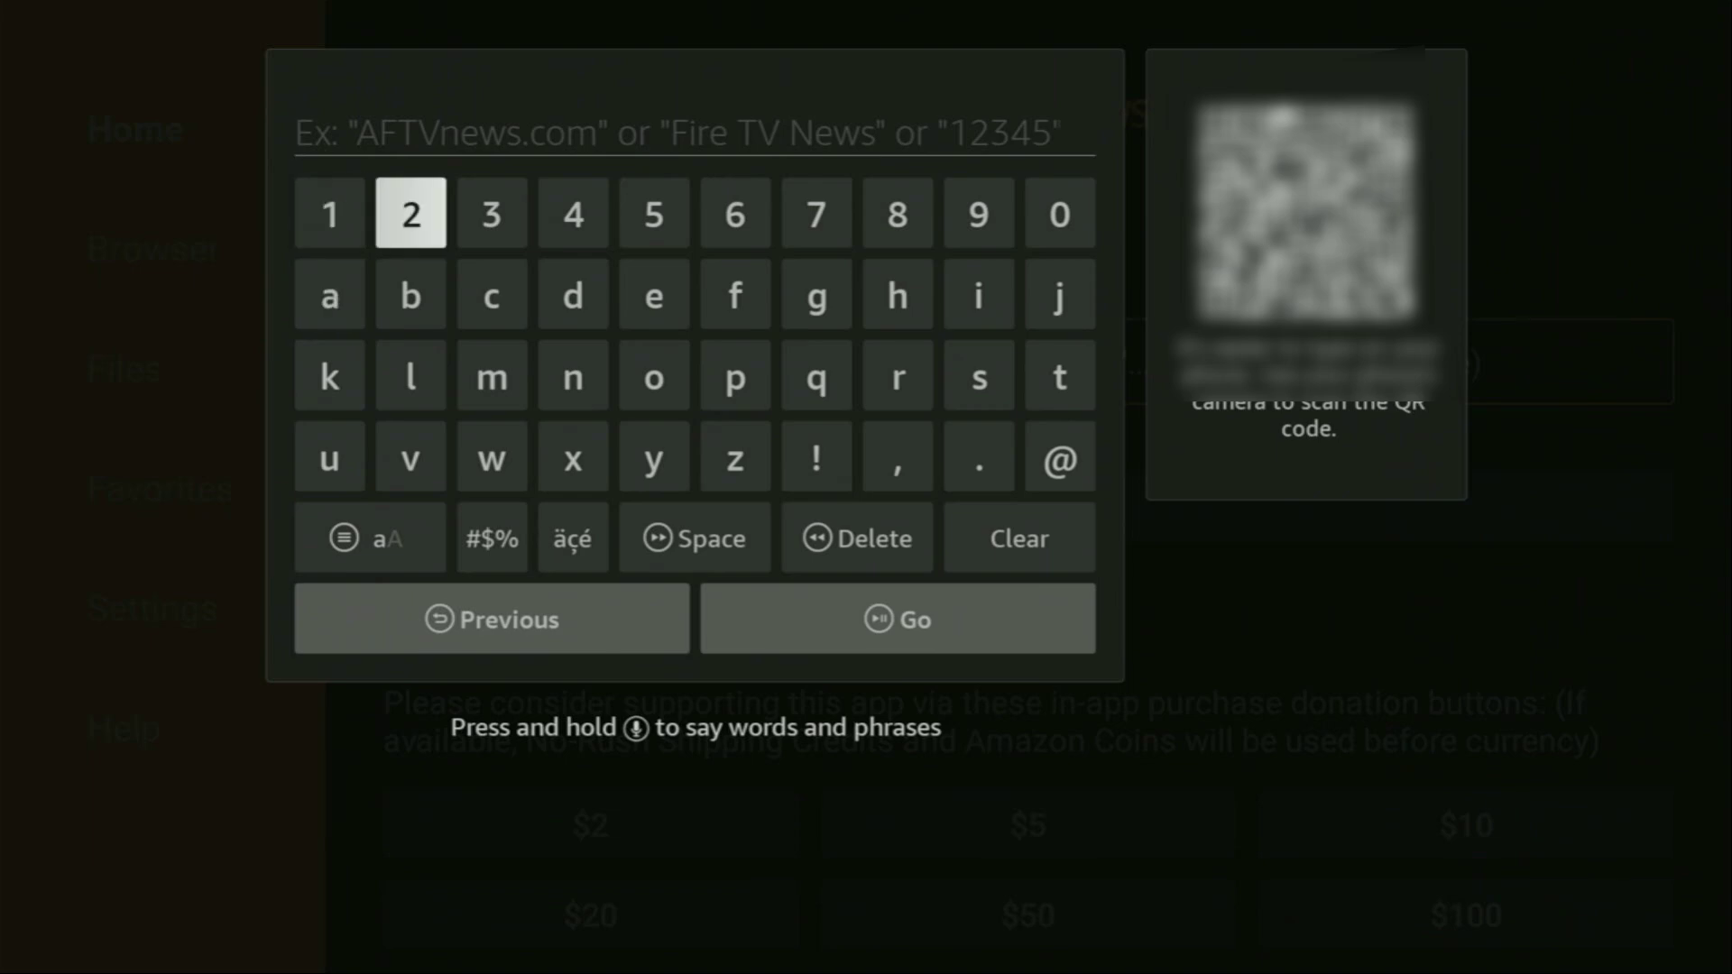
key(Down)
key(Return)
key(Down)
key(Return)
key(Right)
key(Right)
key(Right)
key(Right)
key(Right)
key(Right)
key(Right)
key(Up)
key(Return)
key(Down)
key(Left)
key(Left)
key(Left)
key(Left)
key(Left)
key(Return)
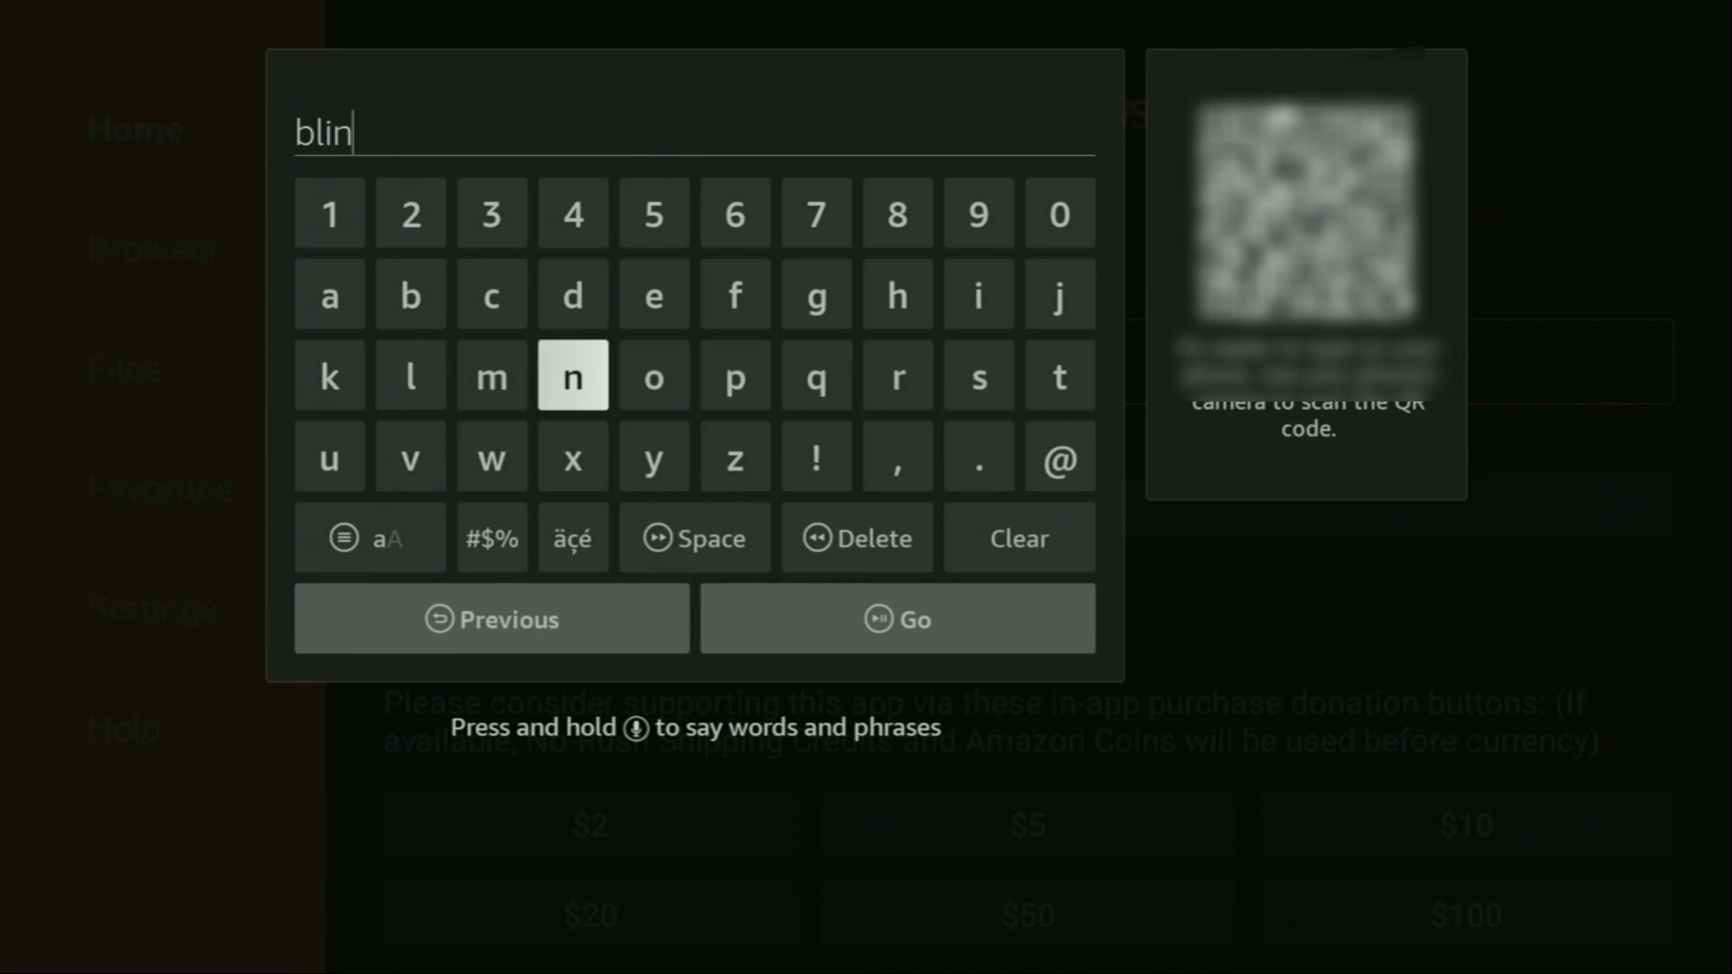
key(Left)
key(Left)
key(Left)
key(Return)
key(Right)
key(Right)
key(Right)
key(Right)
key(Right)
key(Right)
key(Right)
key(Right)
key(Return)
key(Right)
key(Return)
key(Left)
key(Left)
key(Return)
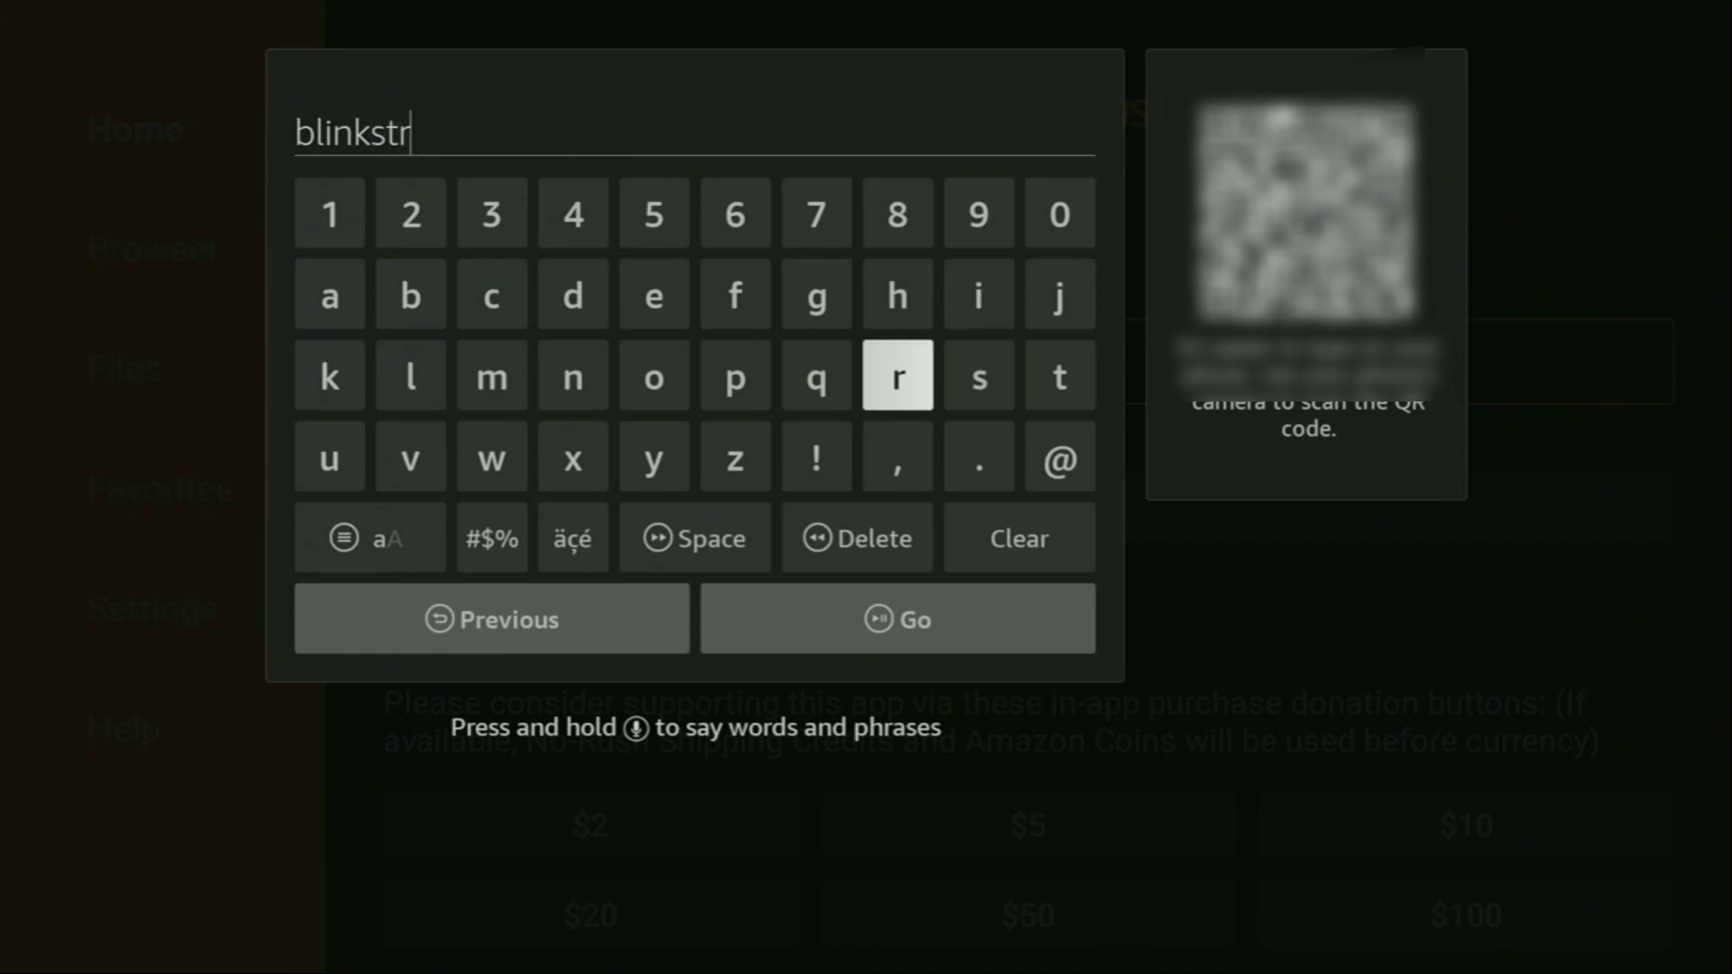
key(Up)
key(Left)
key(Left)
key(Left)
key(Return)
key(Left)
key(Left)
key(Left)
key(Left)
key(Return)
key(Down)
key(Right)
key(Right)
key(Return)
key(Down)
key(Right)
key(Right)
key(Right)
key(Return)
key(Right)
key(Right)
key(Right)
key(Return)
key(Up)
key(Left)
key(Left)
key(Left)
key(Left)
key(Left)
key(Left)
key(Return)
key(Down)
key(Right)
key(Right)
key(Return)
key(Left)
key(Left)
key(Return)
key(Down)
key(Down)
key(Down)
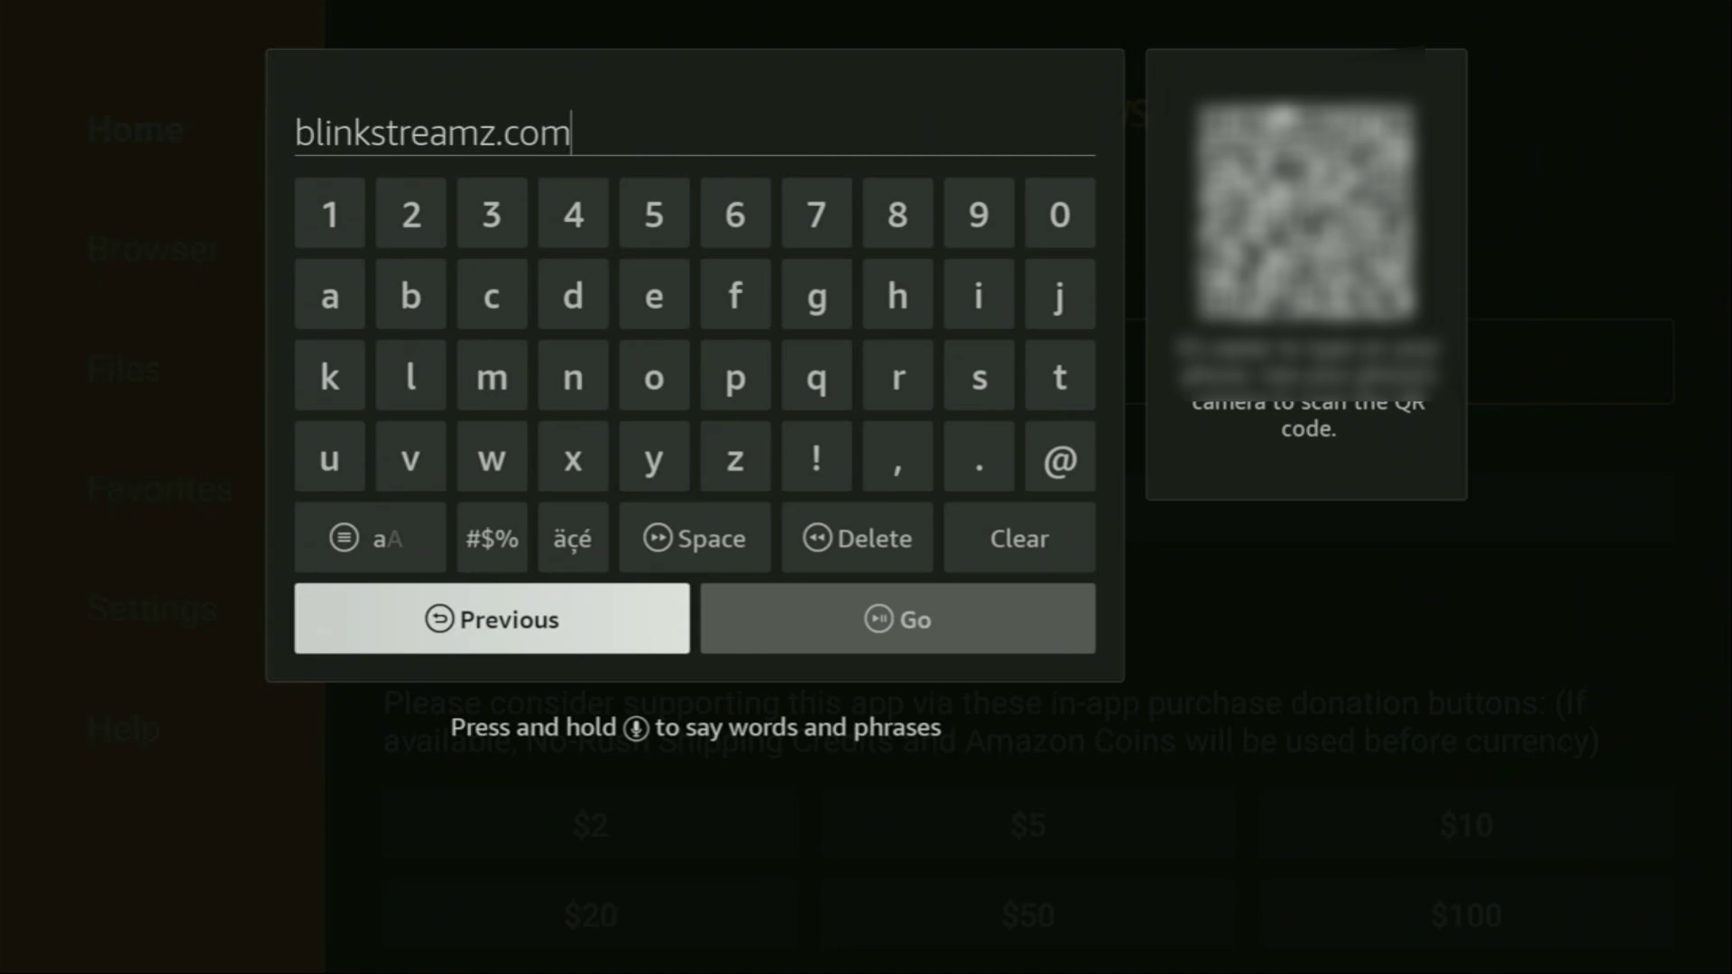
key(Right)
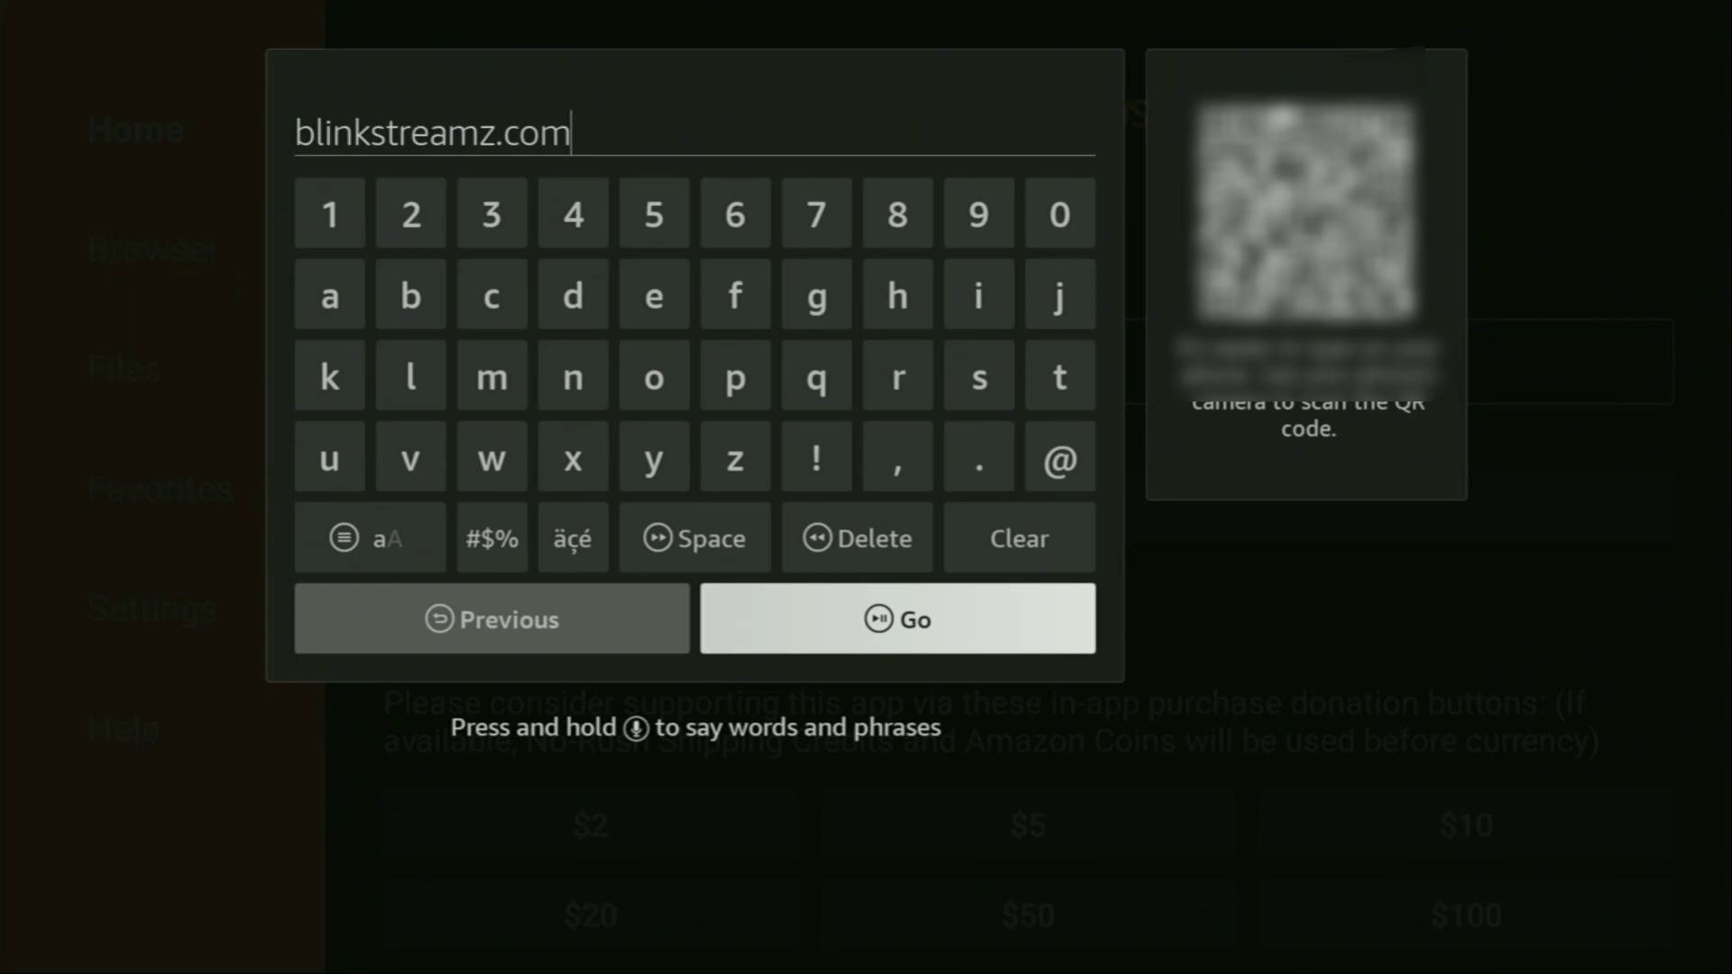
key(Return)
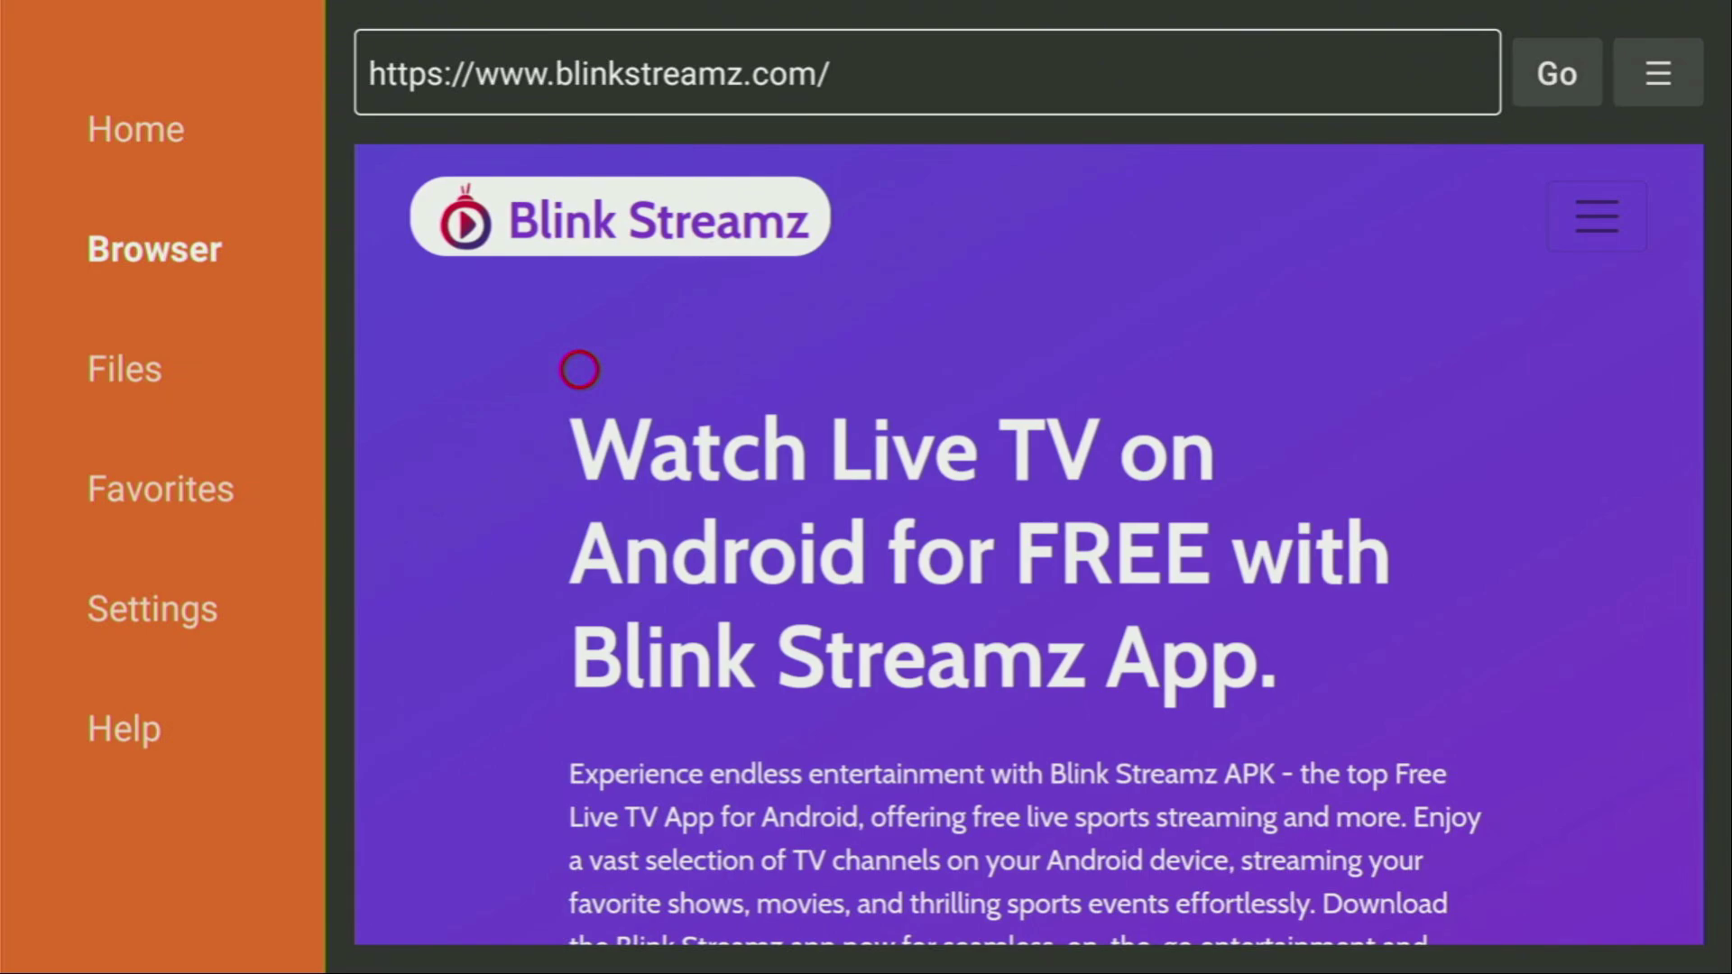
- Scroll to the Download Blink Streamz APK button and download BlinkStreamz-v1.apk
scroll(580, 910, down, 7)
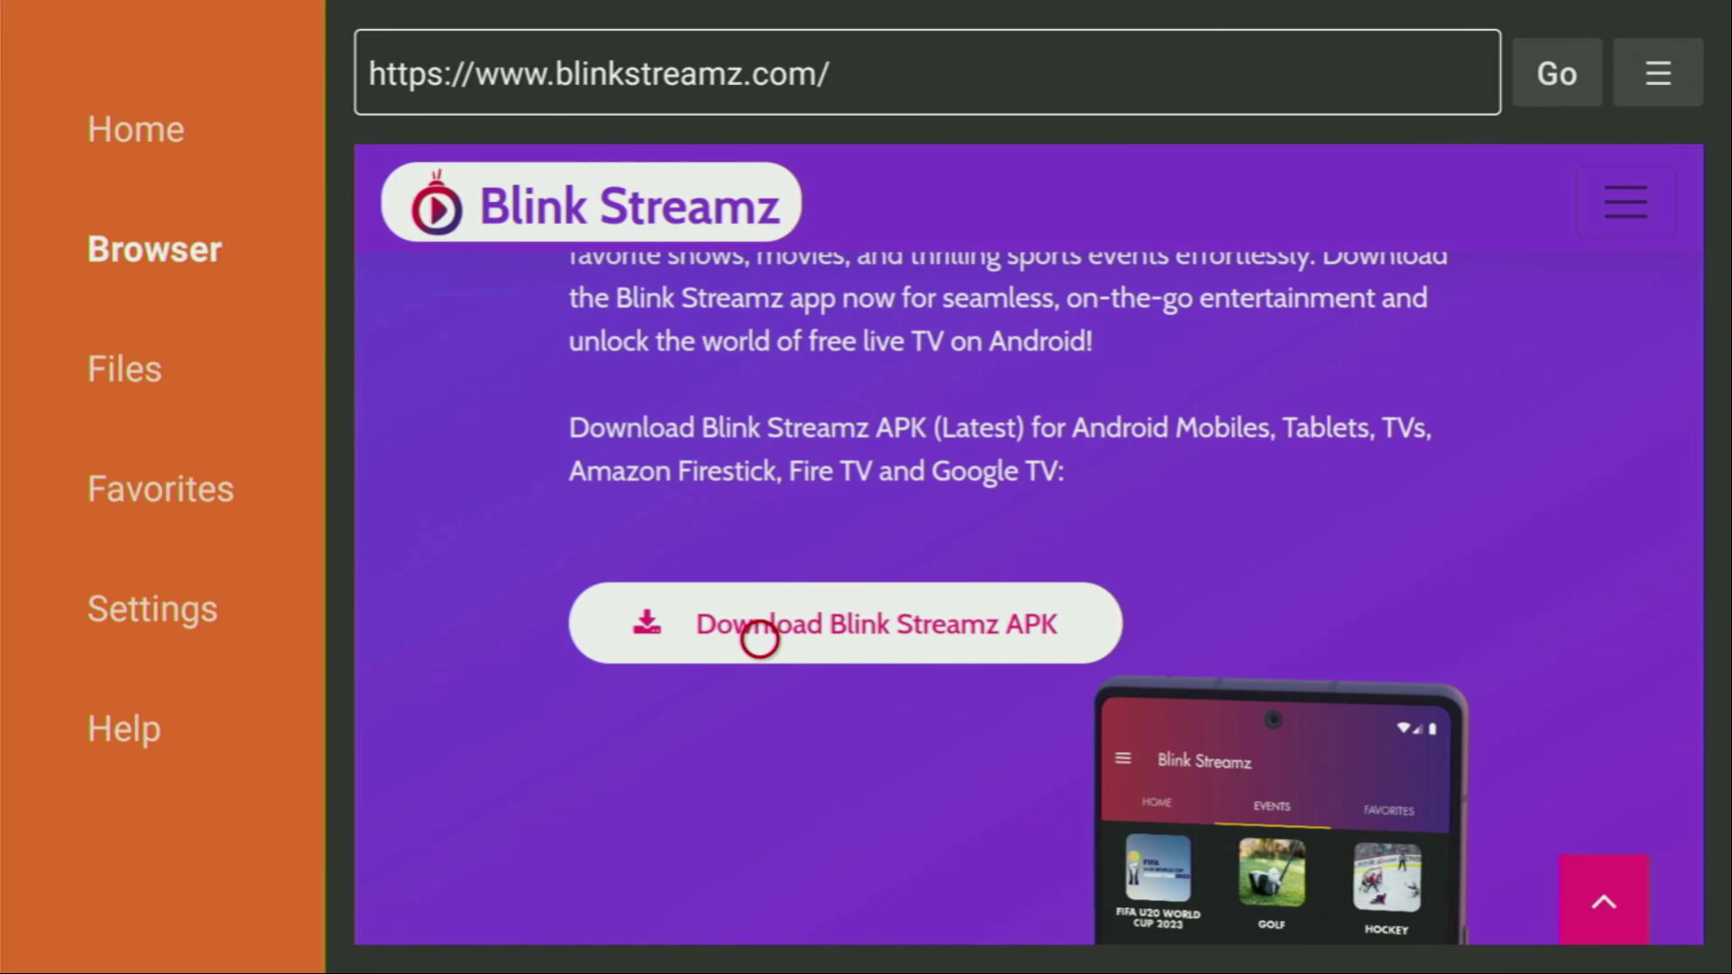
click(760, 639)
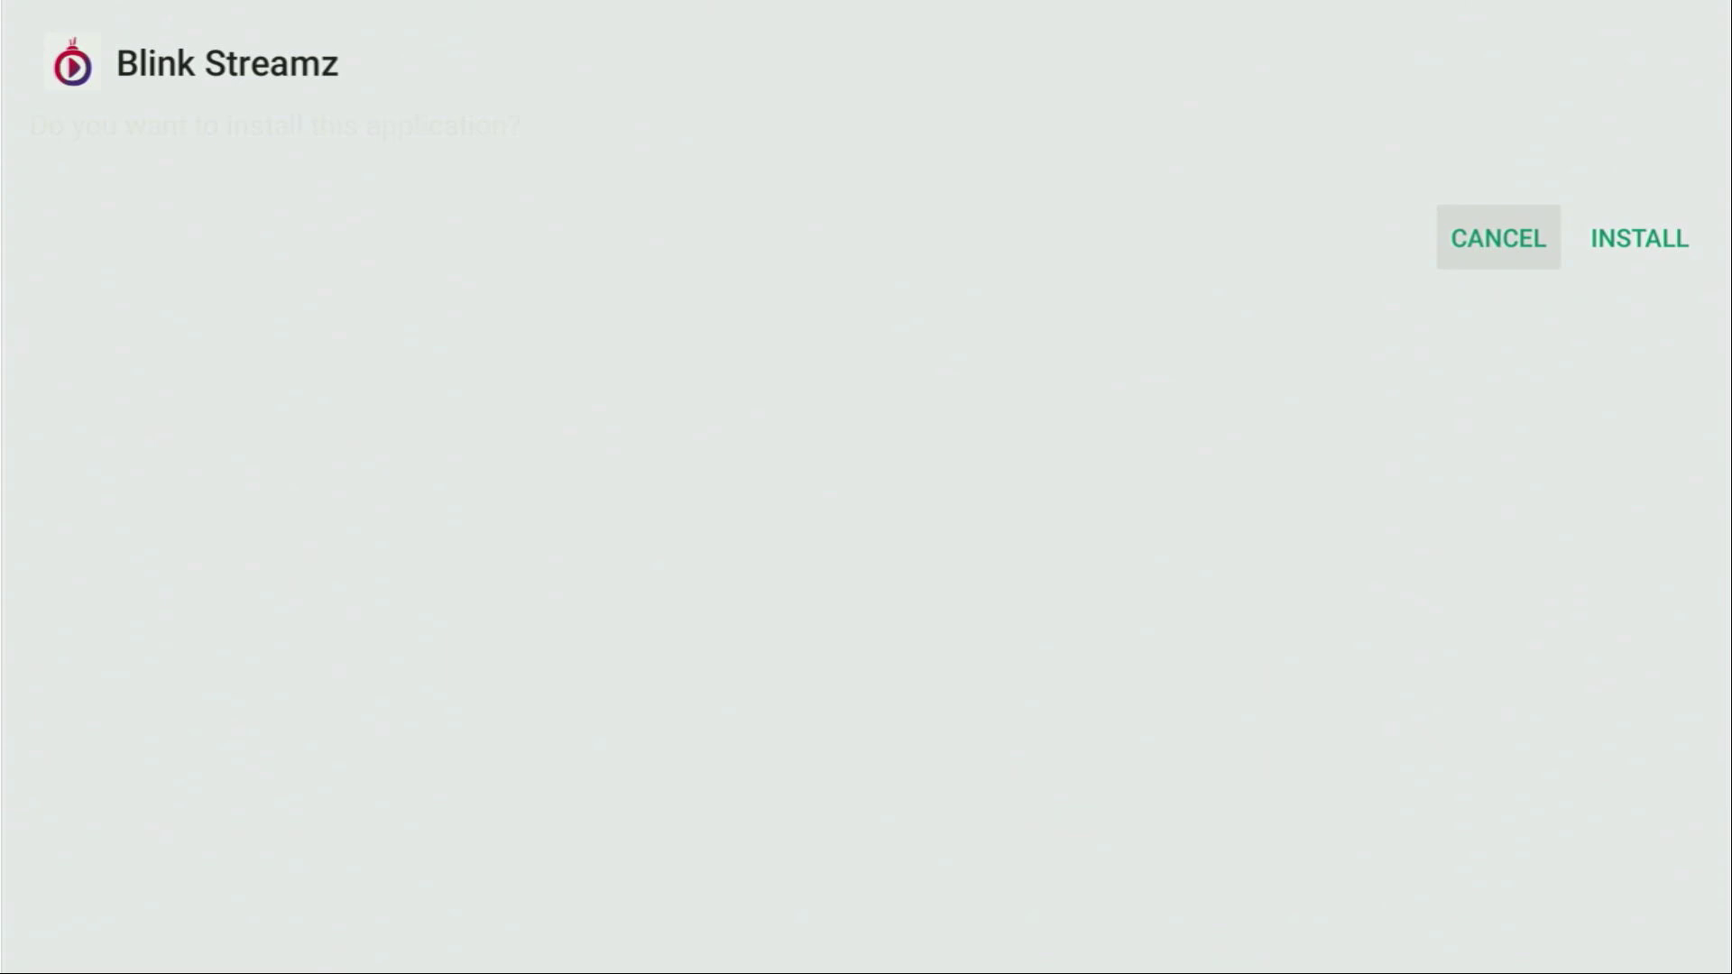
- Install Blink Streamz, then choose DONE instead of opening the app
click(1639, 239)
key(Return)
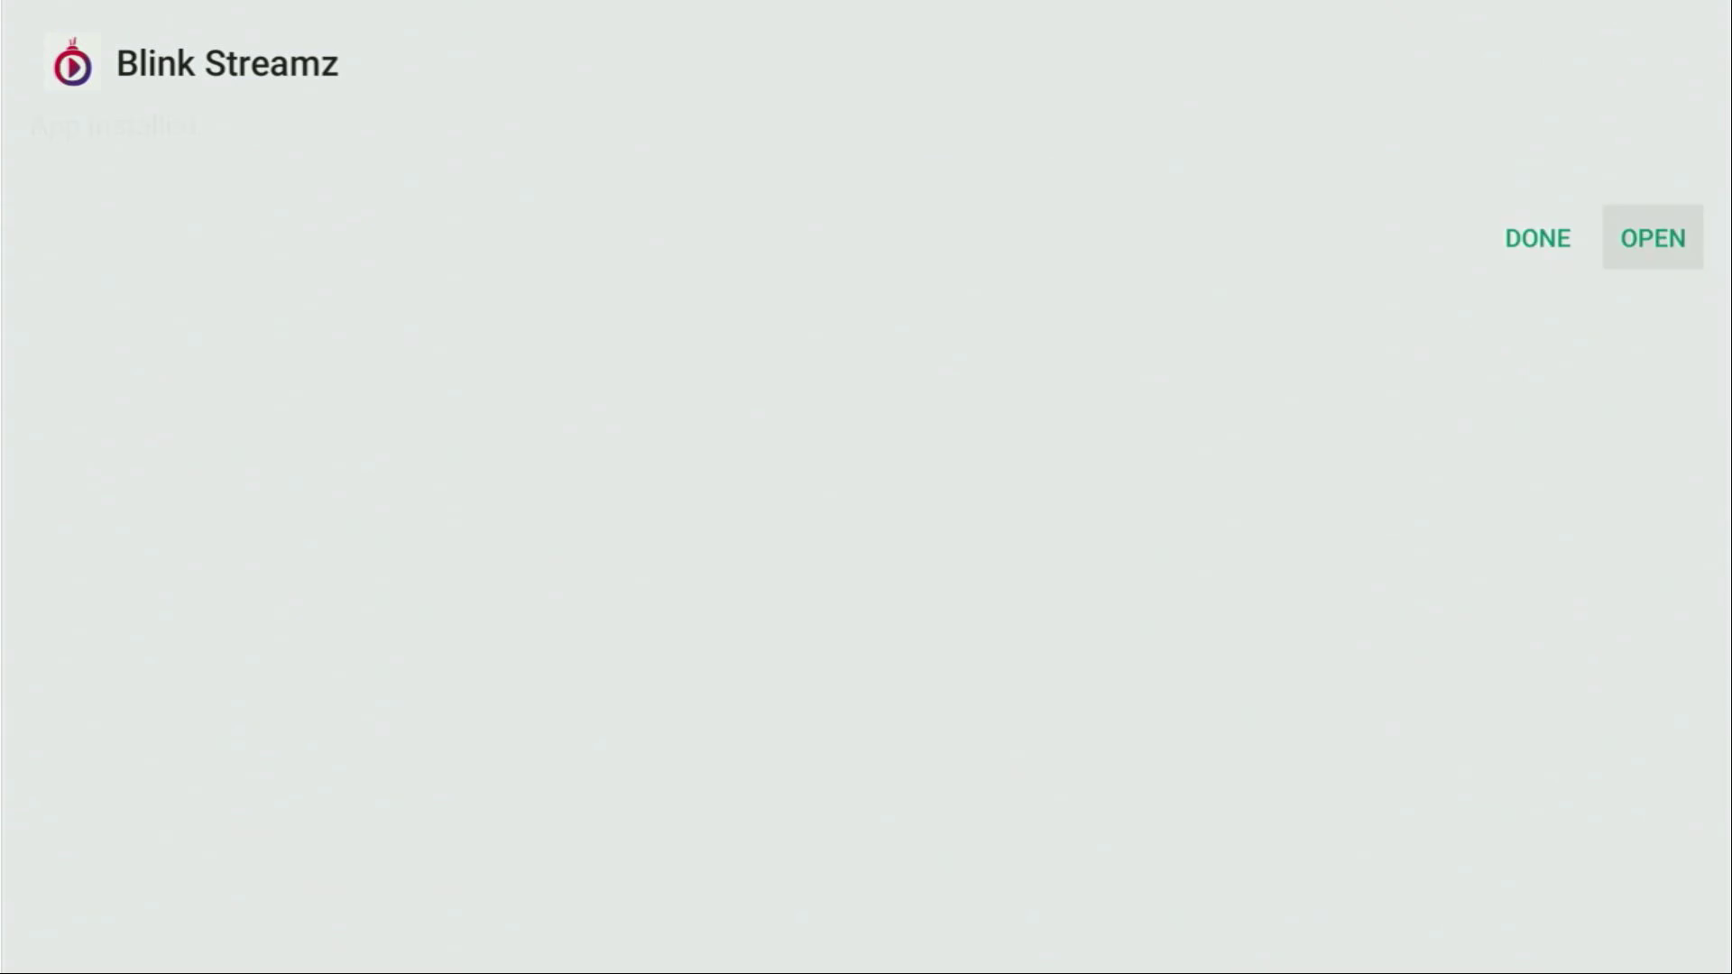
key(Left)
key(Return)
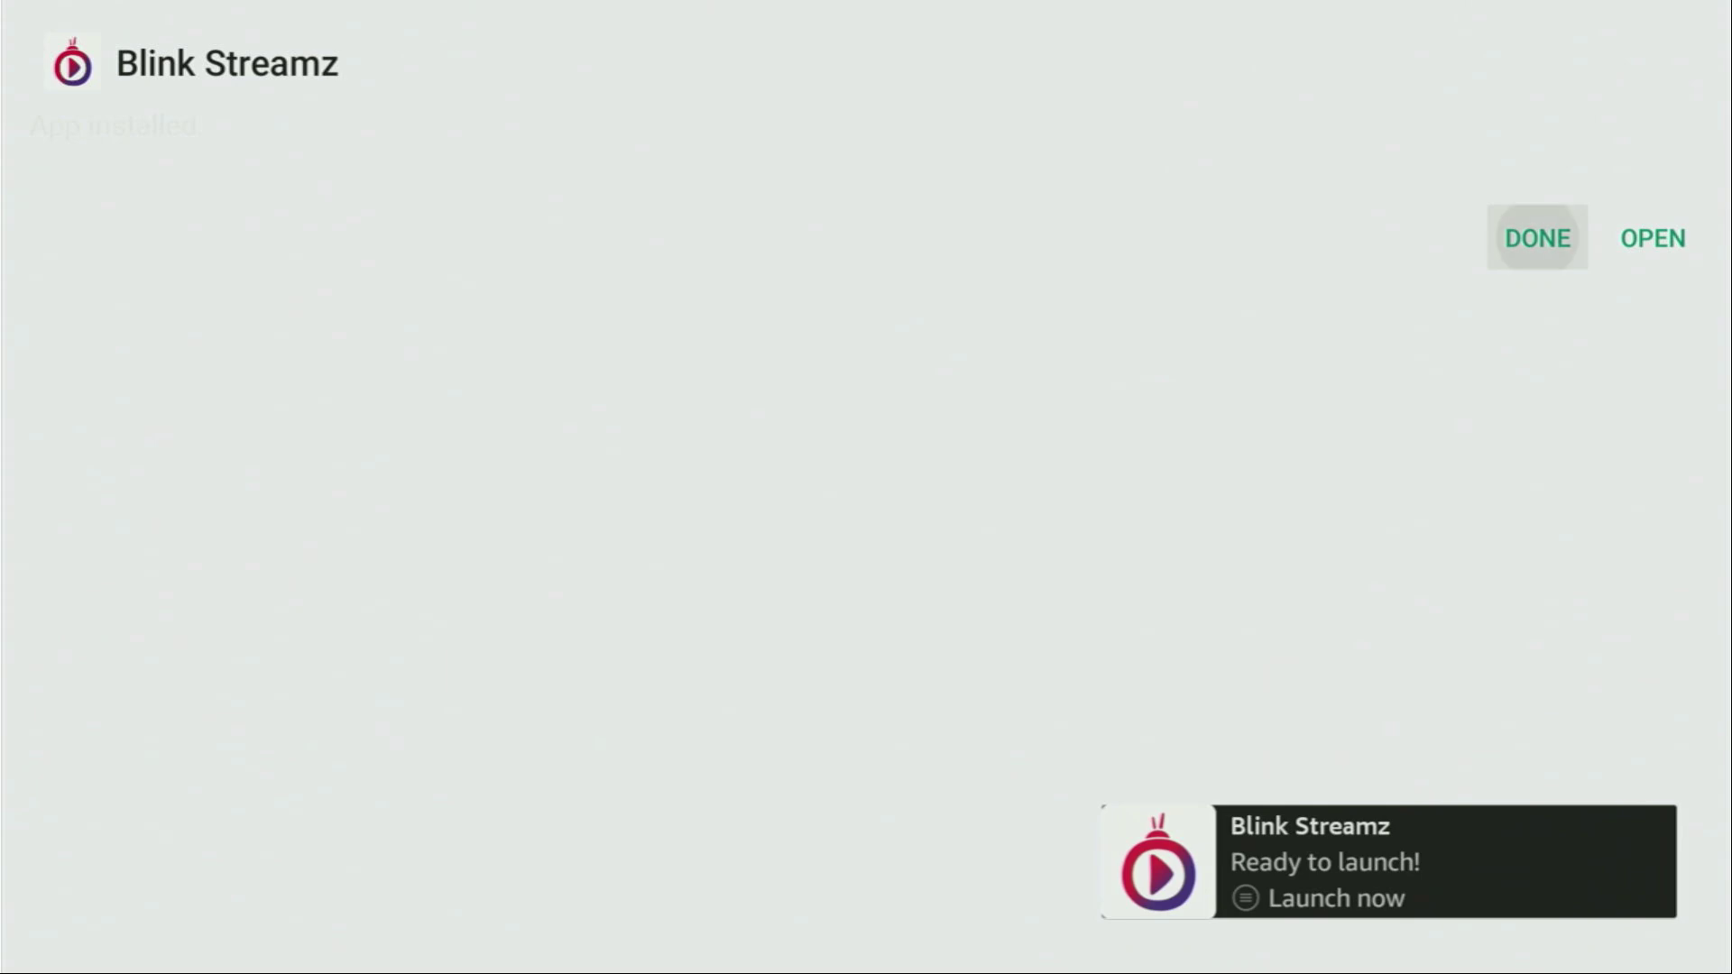
key(Right)
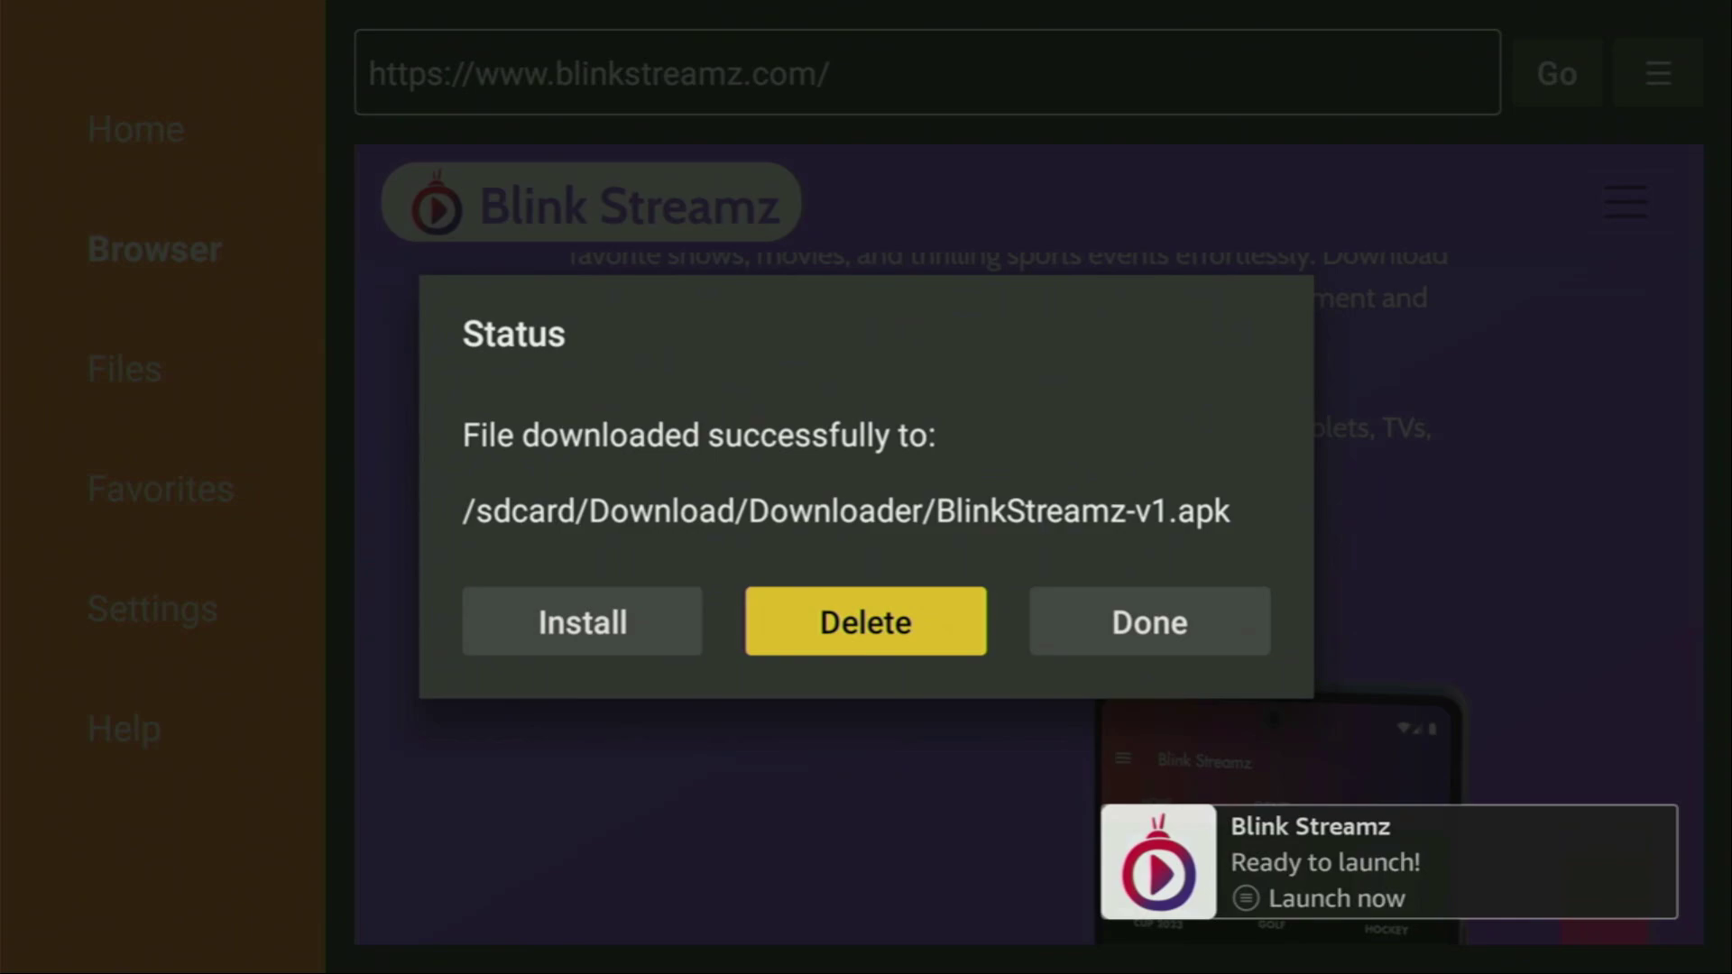
- Delete BlinkStreamz-v1.apk from the Status dialog and confirm the deletion
key(Return)
key(Left)
key(Return)
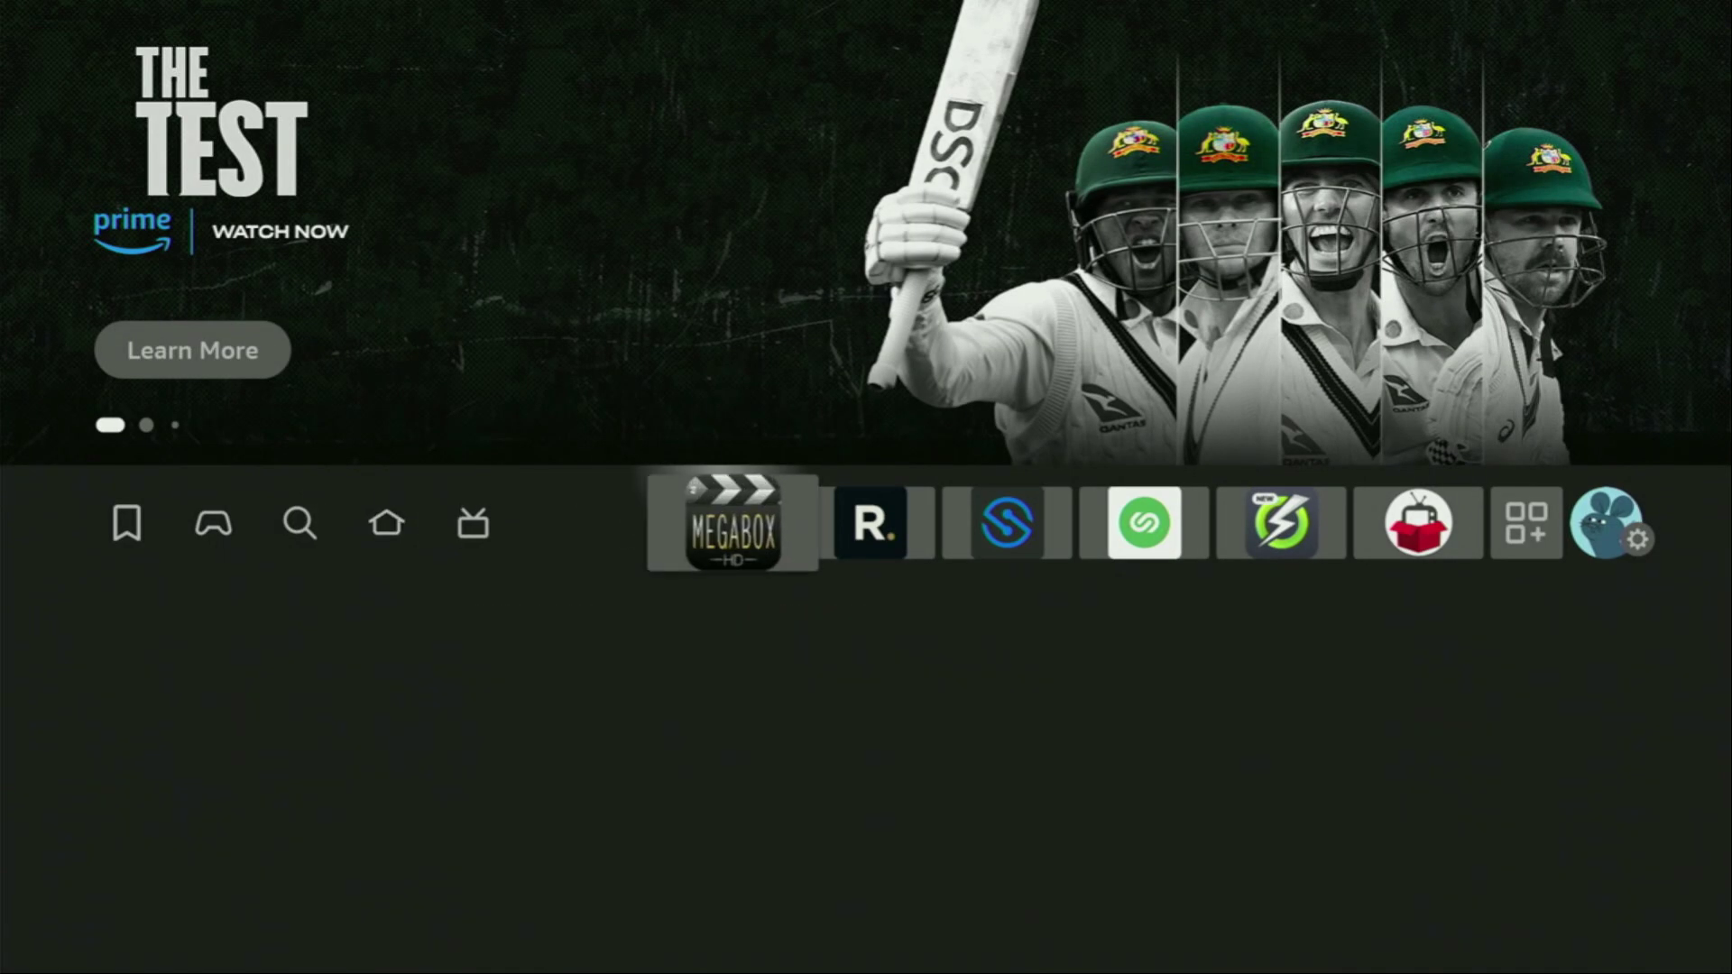
- In Your Apps & Channels, use Blink Streamz's Menu option Move to front to make it the first tile
key(Right)
key(Right)
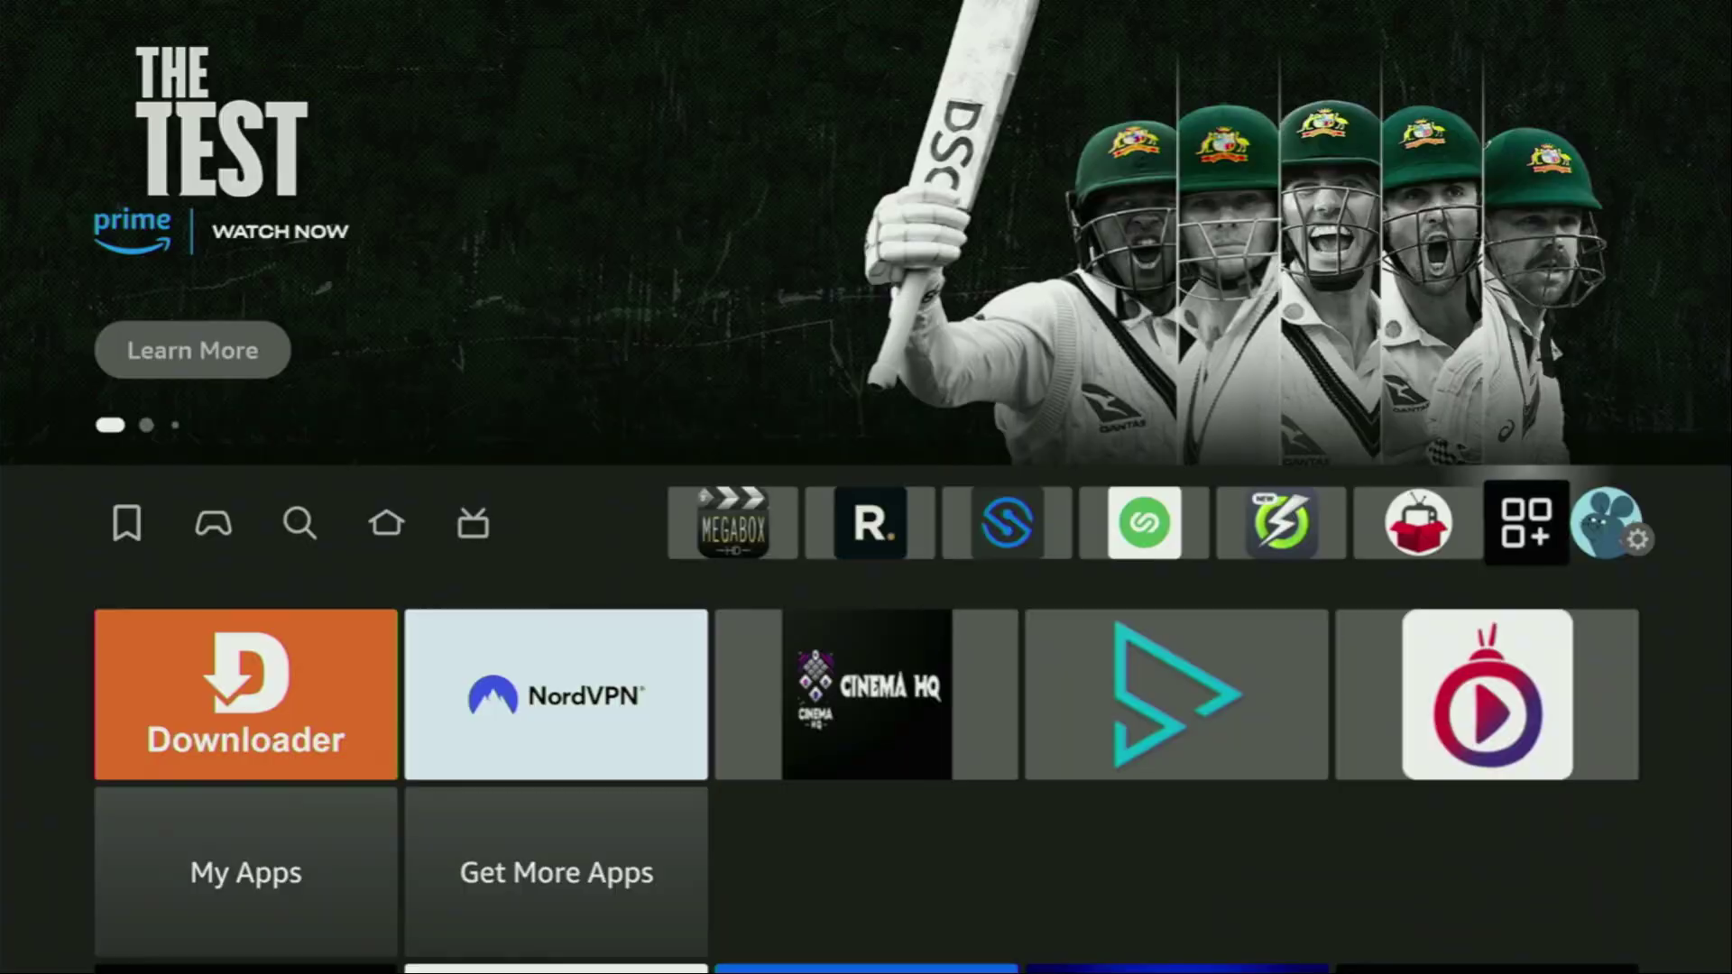
key(Return)
key(Down)
key(Right)
key(Right)
key(Right)
key(Right)
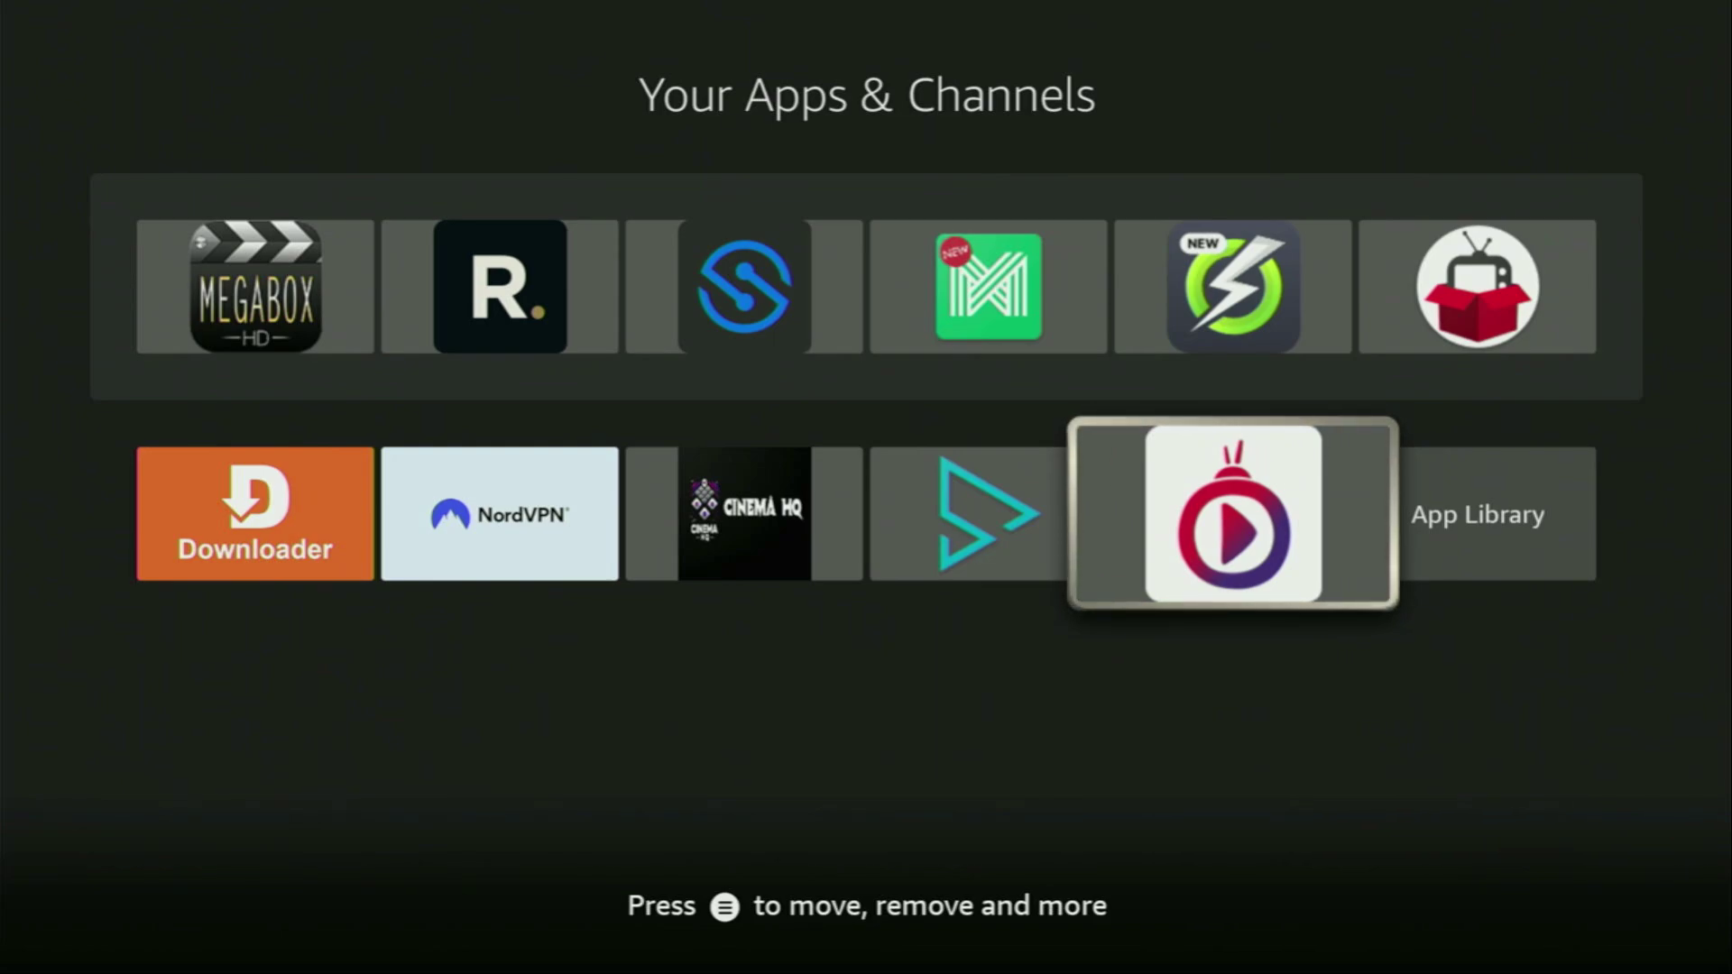
key(Menu)
key(Down)
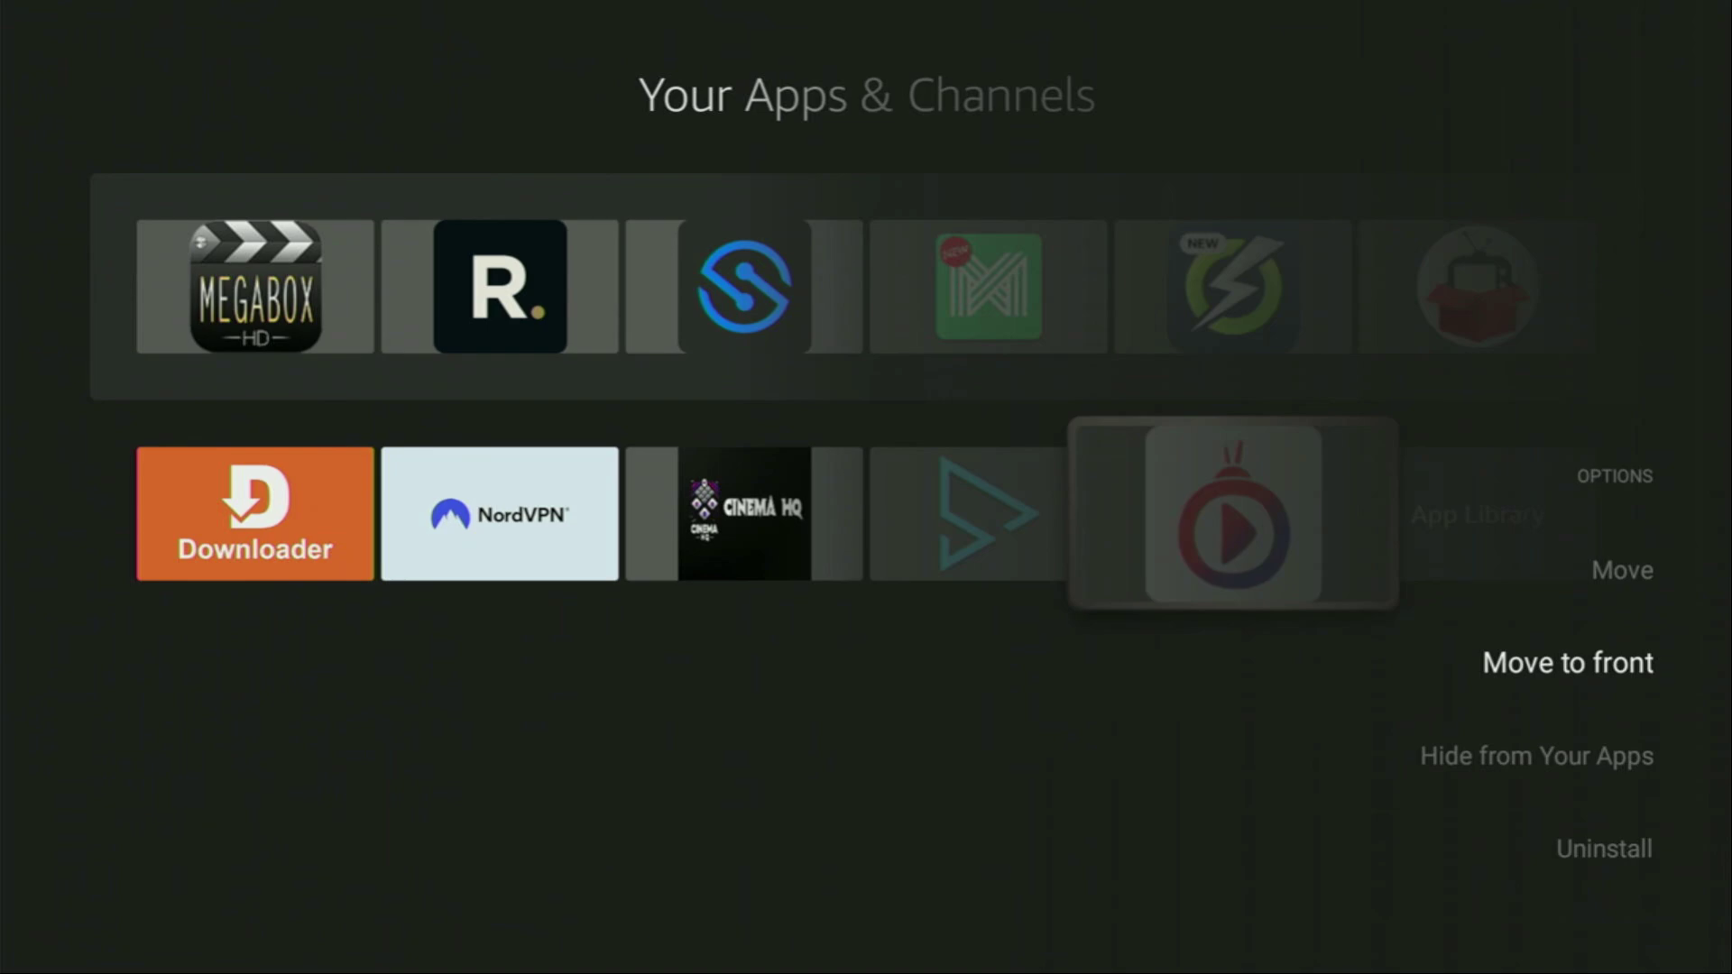
key(Return)
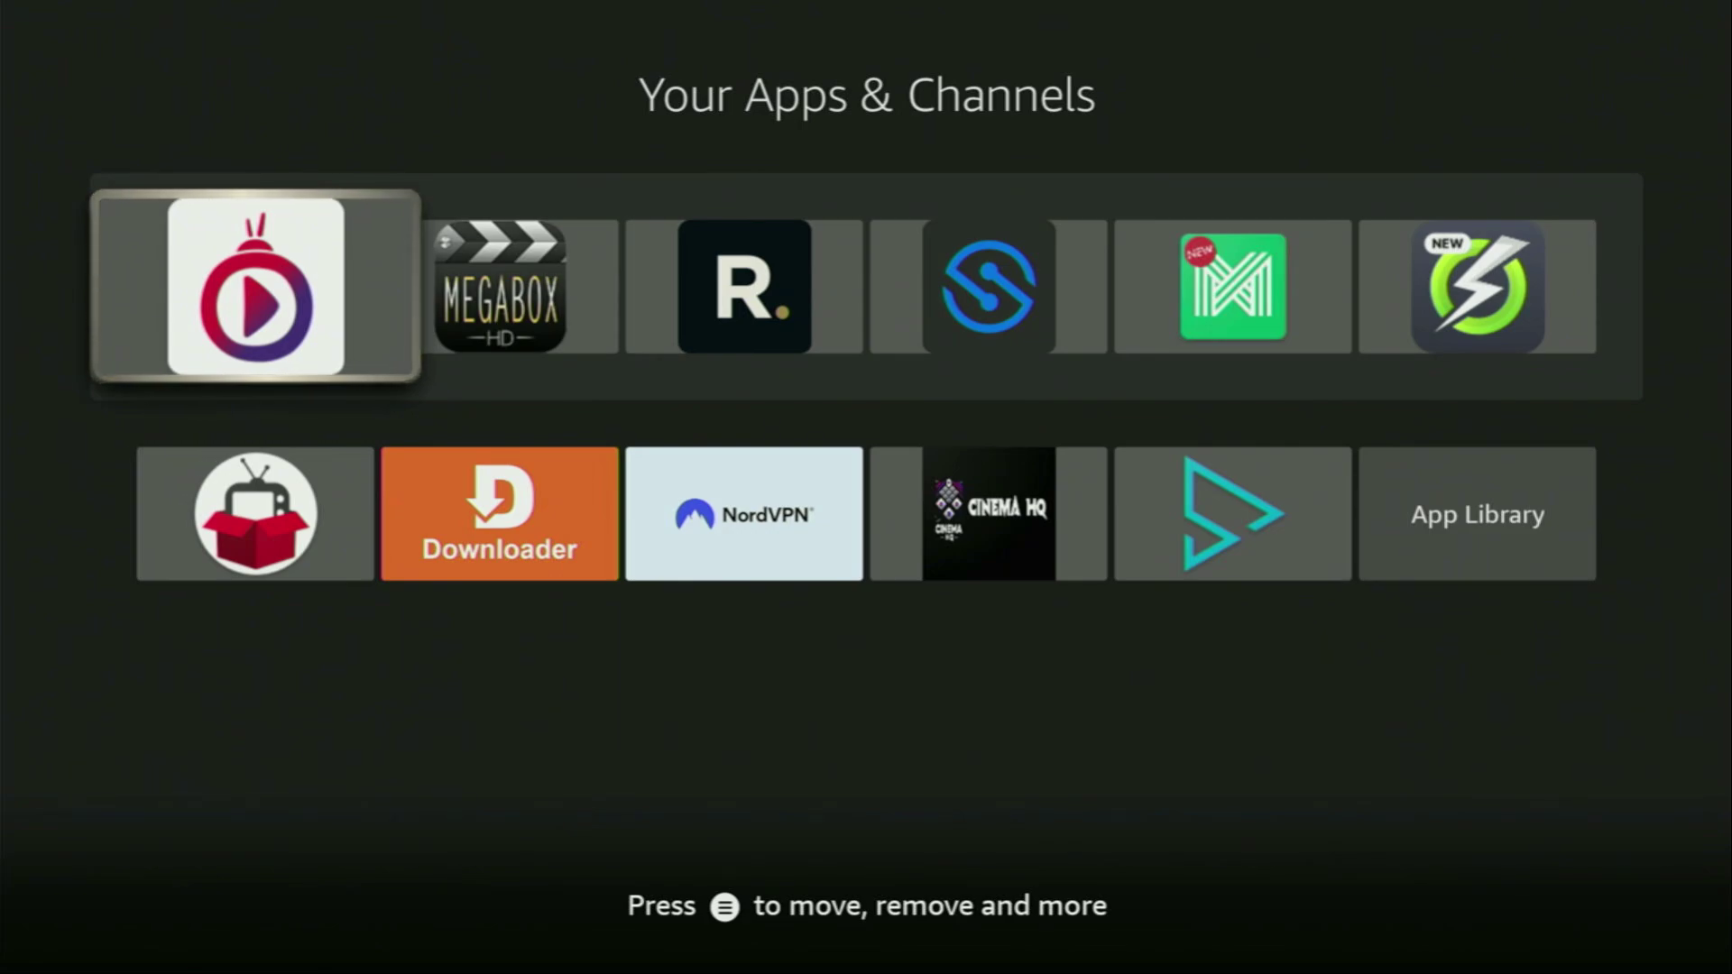
key(Down)
key(Right)
key(Right)
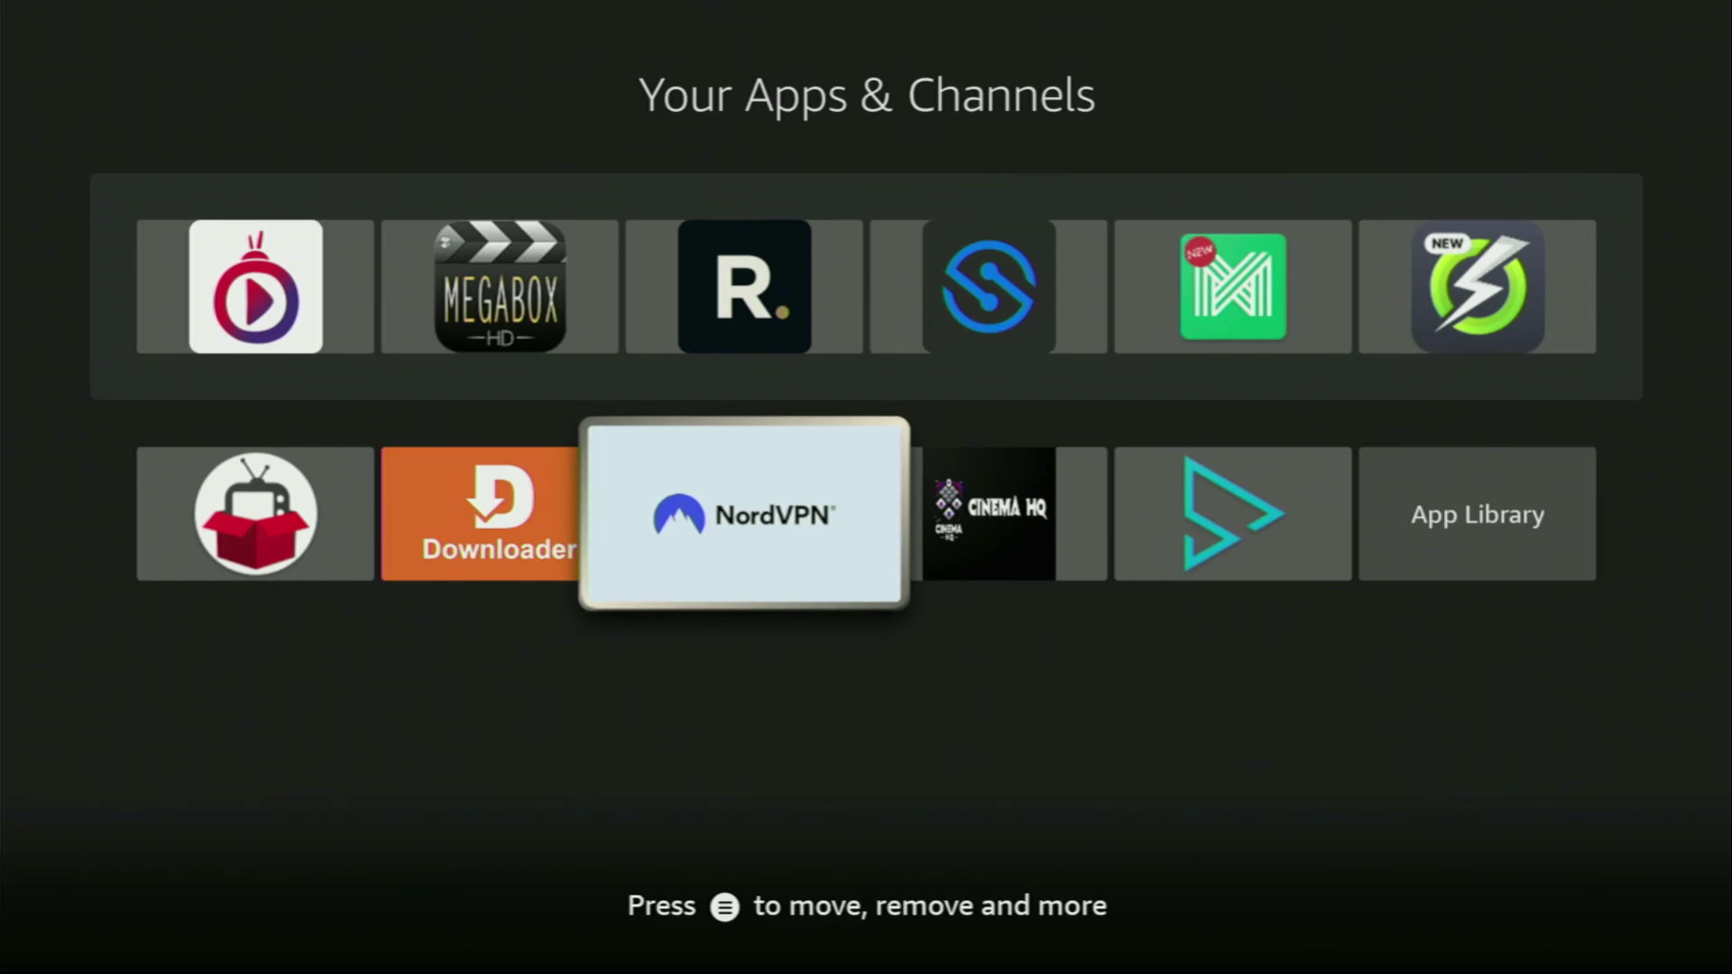